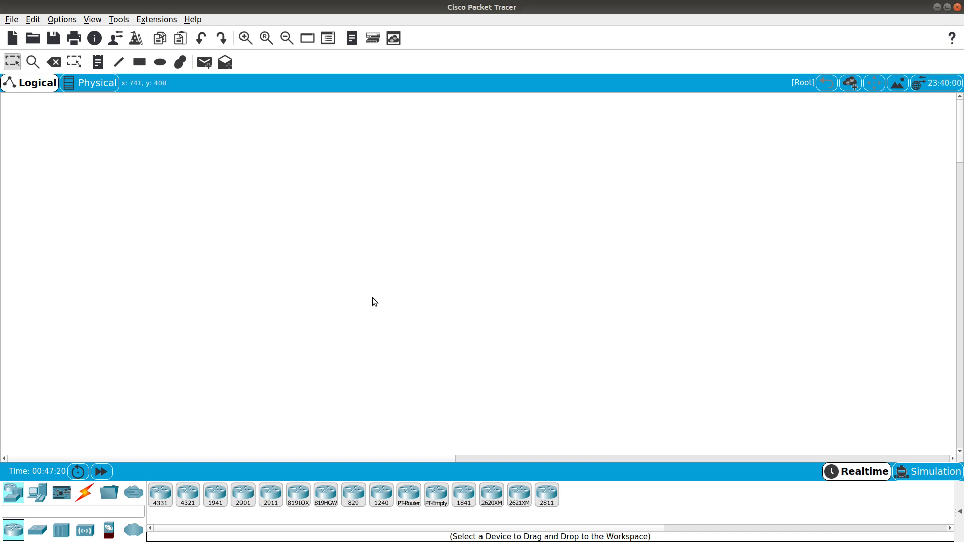
Place a PC, a server and a smartphone from the end devices onto the canvas
{"action": "left_click", "coordinate": [42, 504]}
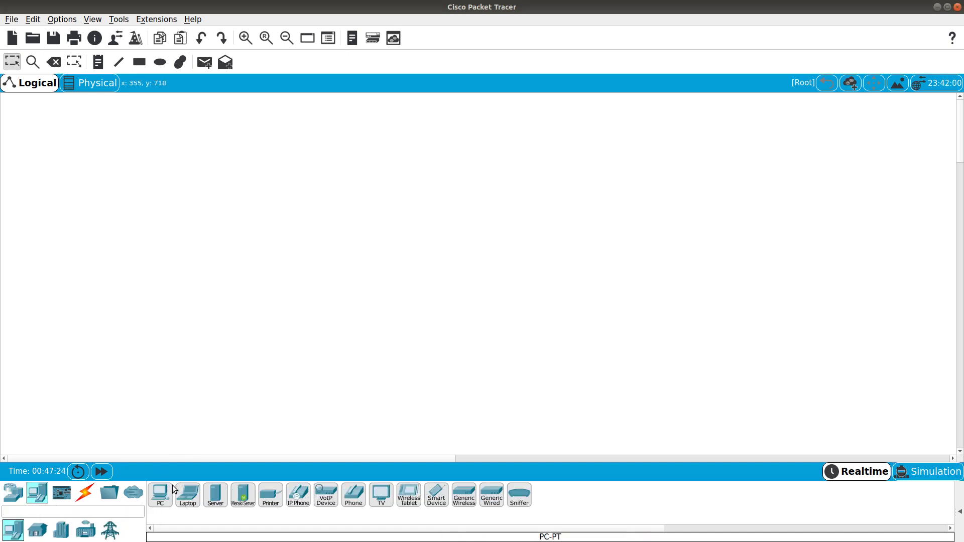
{"action": "left_click_drag", "start_coordinate": [160, 495], "coordinate": [303, 371]}
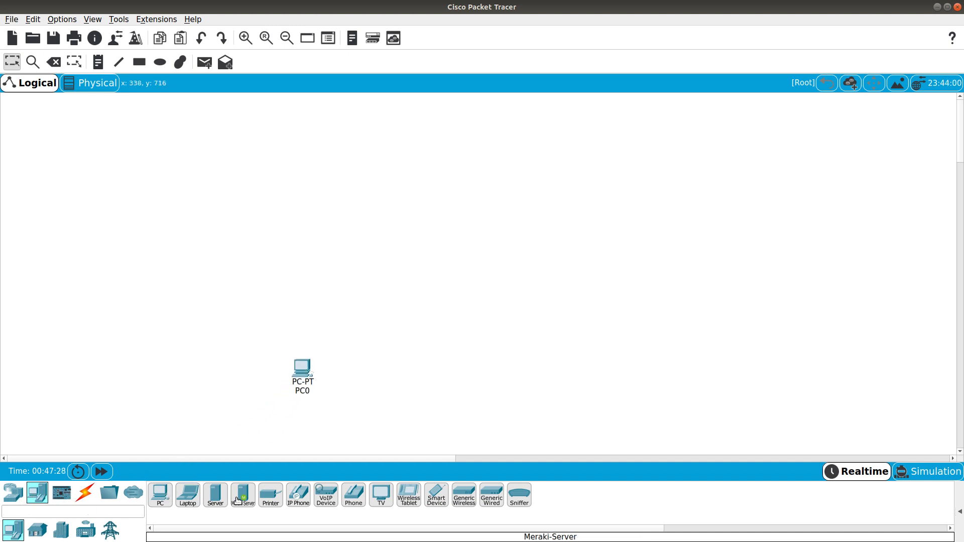
{"action": "left_click_drag", "start_coordinate": [216, 496], "coordinate": [295, 176]}
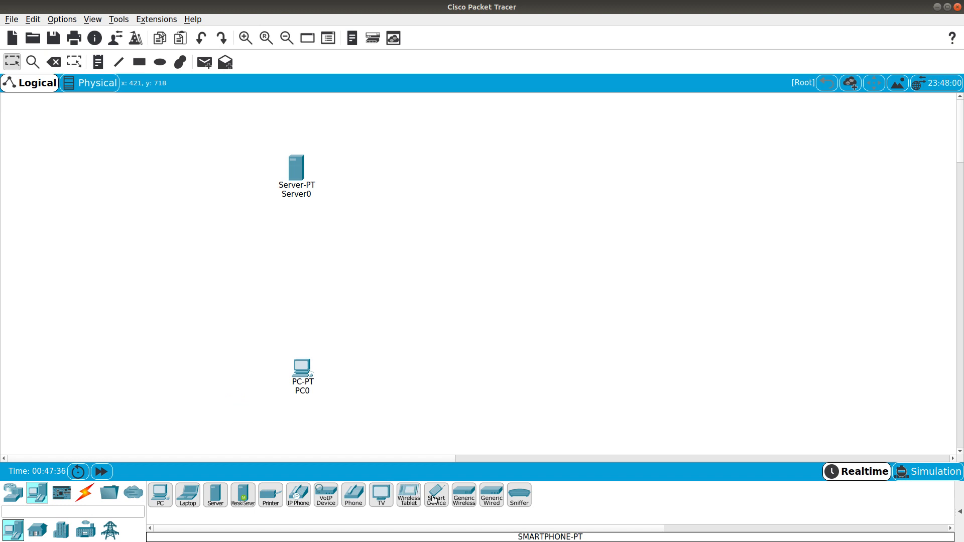
{"action": "left_click_drag", "start_coordinate": [436, 497], "coordinate": [573, 245]}
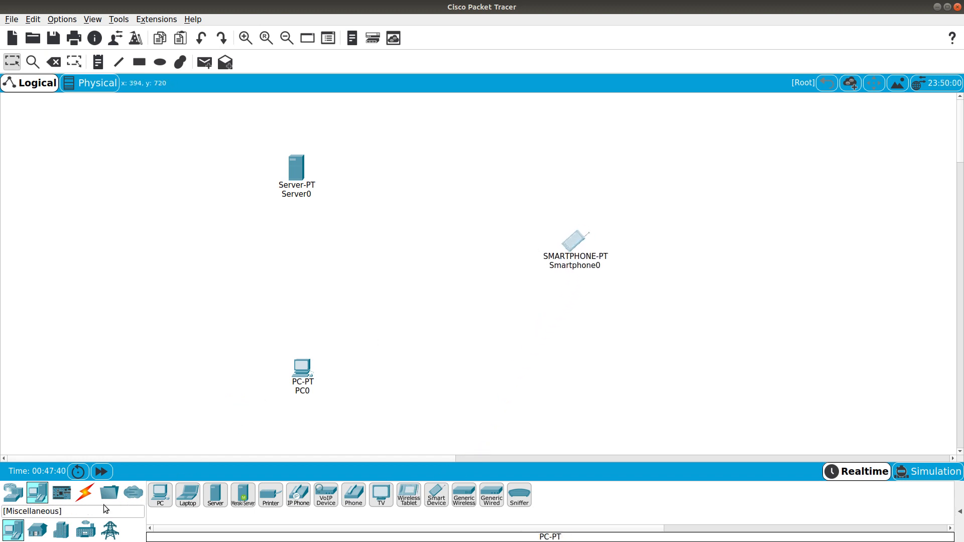
Add a 2911 router, a WLC-3504 controller and a lightweight access point
{"action": "left_click", "coordinate": [15, 501]}
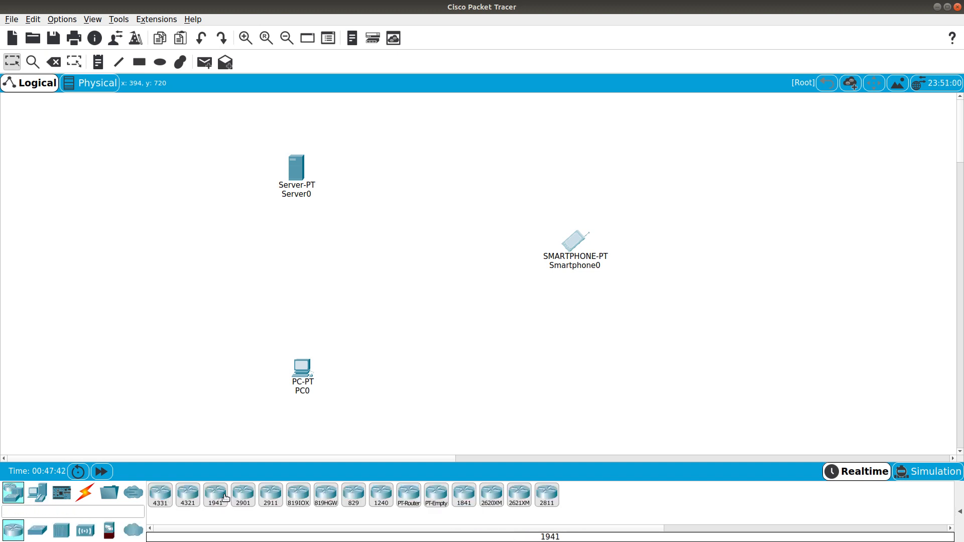
{"action": "left_click_drag", "start_coordinate": [271, 497], "coordinate": [142, 271]}
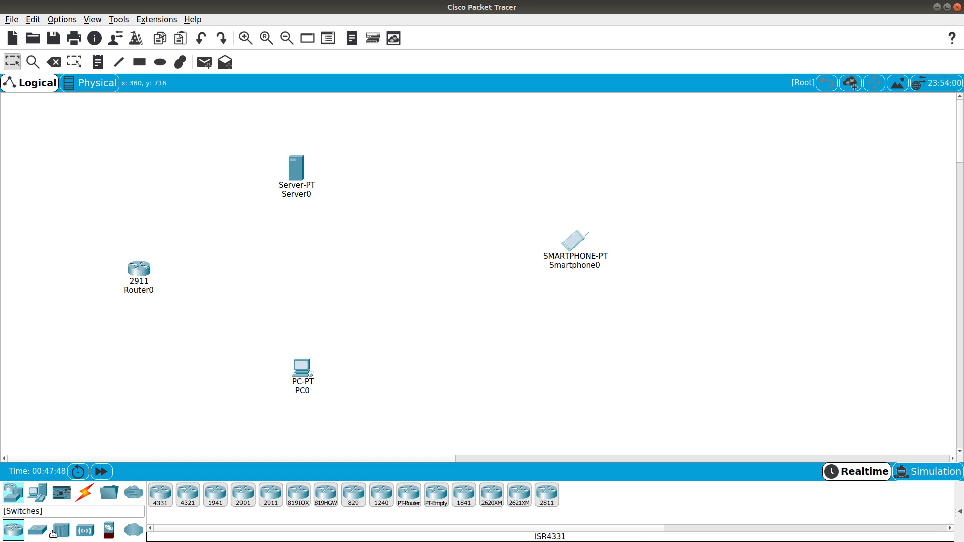
{"action": "left_click", "coordinate": [94, 530]}
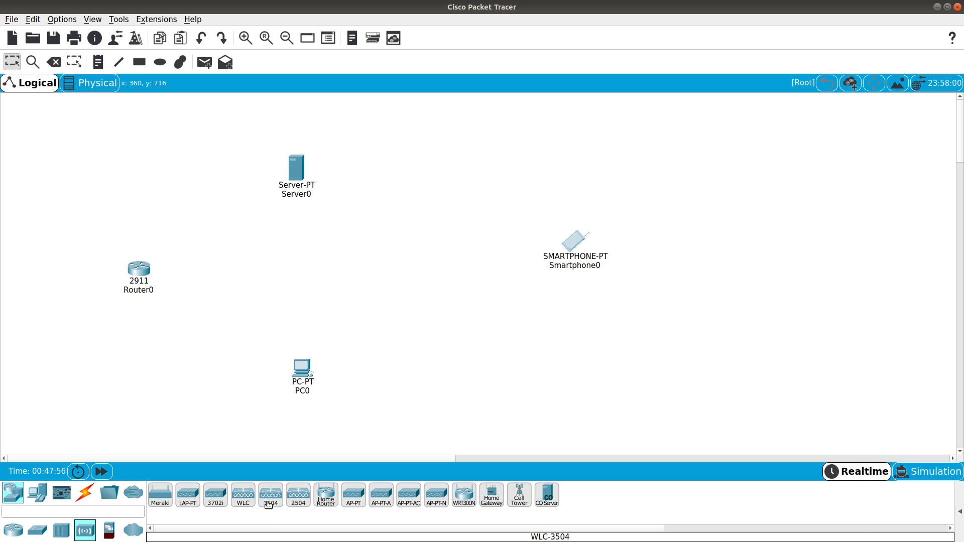
{"action": "left_click_drag", "start_coordinate": [268, 505], "coordinate": [178, 205]}
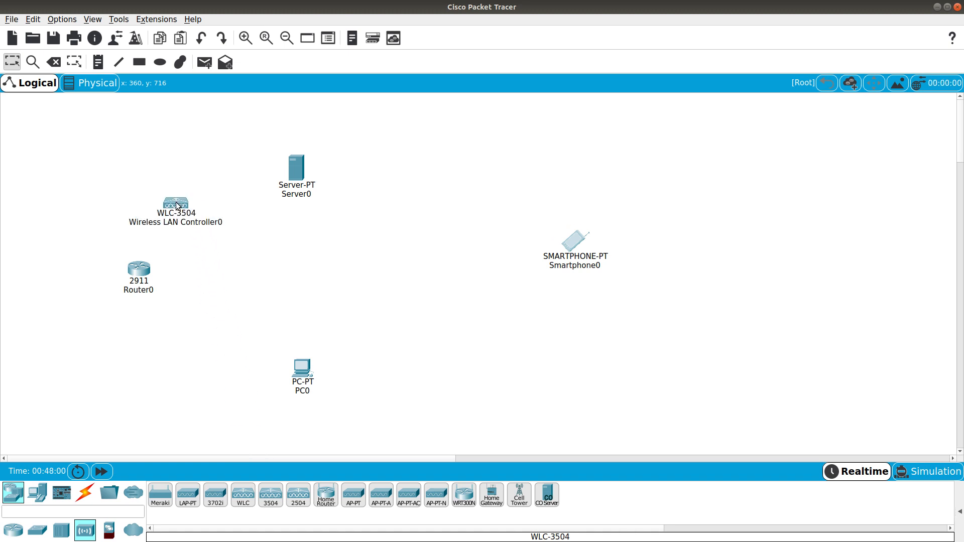
{"action": "left_click_drag", "start_coordinate": [177, 205], "coordinate": [209, 167]}
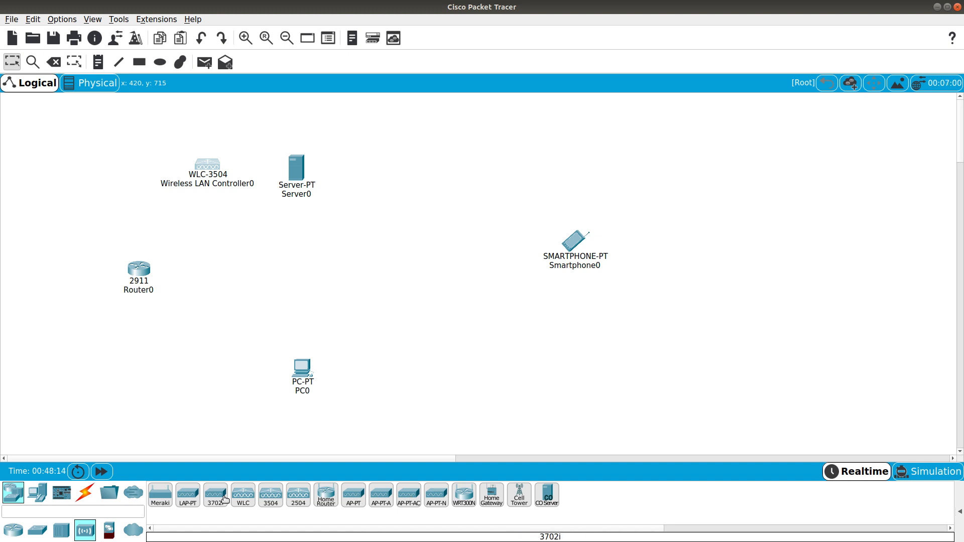
{"action": "left_click_drag", "start_coordinate": [189, 499], "coordinate": [417, 225]}
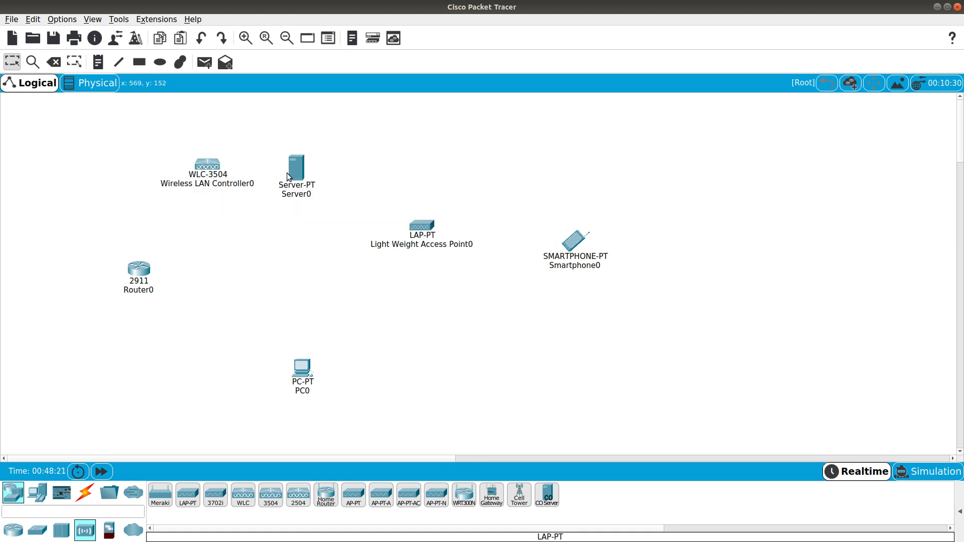
Add a 2960 switch below the server and tidy the positions of the access point, smartphone and controller
{"action": "left_click", "coordinate": [37, 530]}
{"action": "left_click_drag", "start_coordinate": [169, 501], "coordinate": [303, 266]}
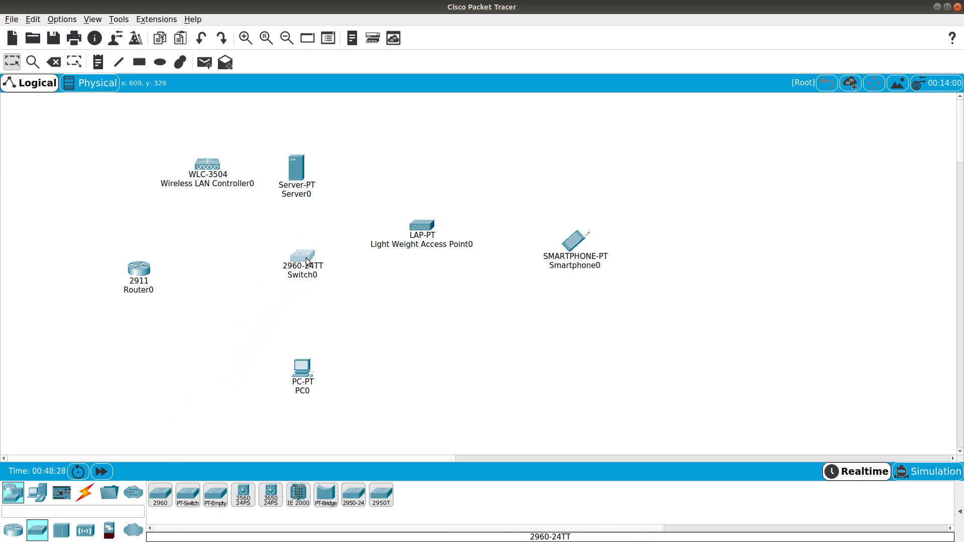
{"action": "left_click_drag", "start_coordinate": [421, 232], "coordinate": [449, 255]}
{"action": "left_click_drag", "start_coordinate": [576, 243], "coordinate": [590, 247]}
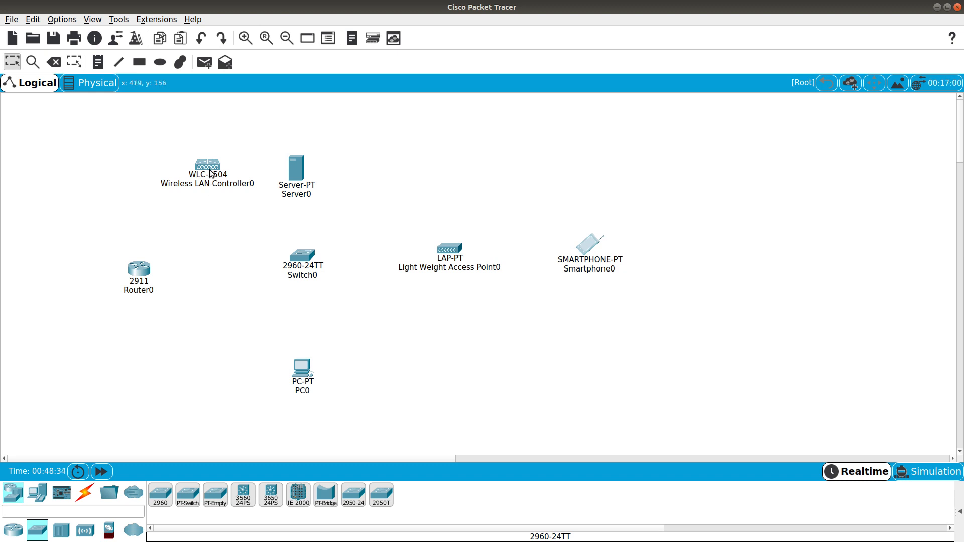
{"action": "left_click_drag", "start_coordinate": [210, 173], "coordinate": [171, 186]}
{"action": "double_click", "coordinate": [197, 182]}
{"action": "left_click", "coordinate": [203, 253]}
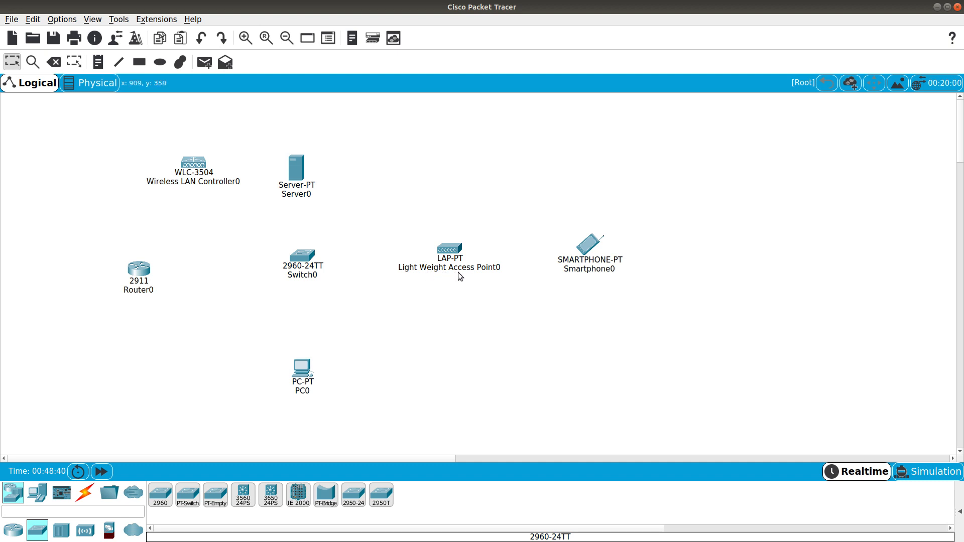
{"action": "left_click_drag", "start_coordinate": [592, 247], "coordinate": [597, 250]}
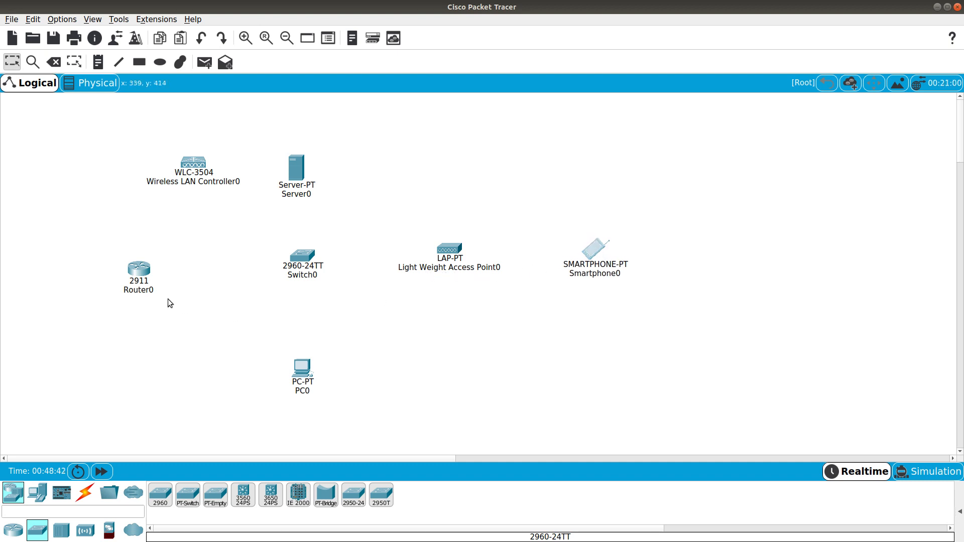
Add notes 192.168.1.1/24 under Router0 and 192.168.1.2/24 by the controller
{"action": "left_click", "coordinate": [98, 63]}
{"action": "left_click", "coordinate": [134, 297]}
{"action": "type", "text": "192.1"}
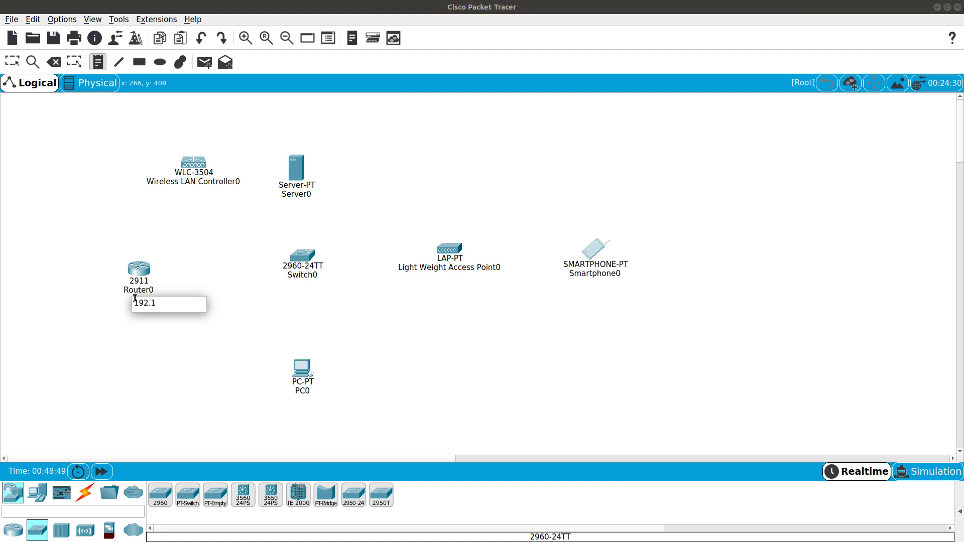
{"action": "type", "text": "68.1.1/24"}
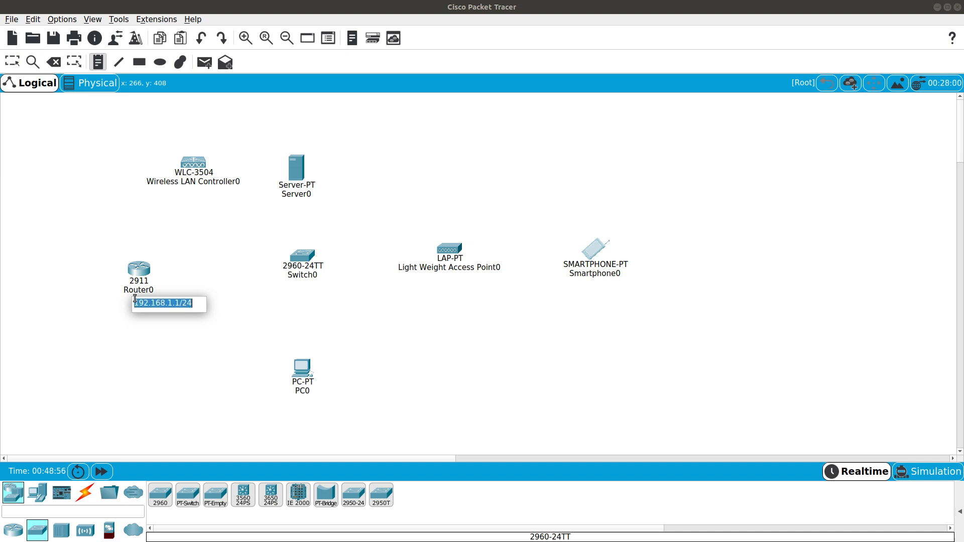
{"action": "left_click", "coordinate": [177, 196]}
{"action": "type", "text": "192.168.1.1/24"}
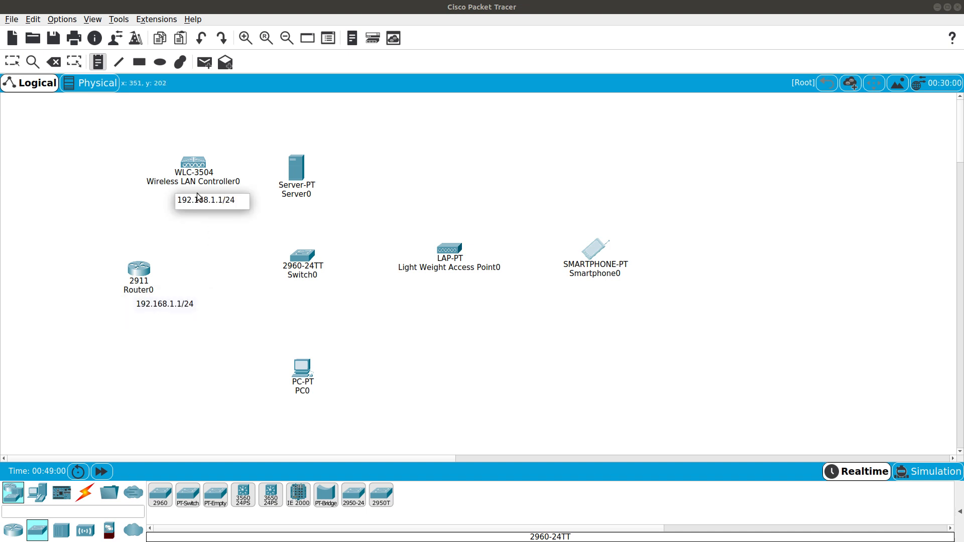
{"action": "key", "text": "Left"}
{"action": "key", "text": "Left"}
{"action": "key", "text": "Left"}
{"action": "key", "text": "BackSpace"}
{"action": "type", "text": "2"}
Add a 192.168.1.3/24 note above Server0 and move the notes into place
{"action": "left_click", "coordinate": [295, 138]}
{"action": "type", "text": "192.168.1.1/24"}
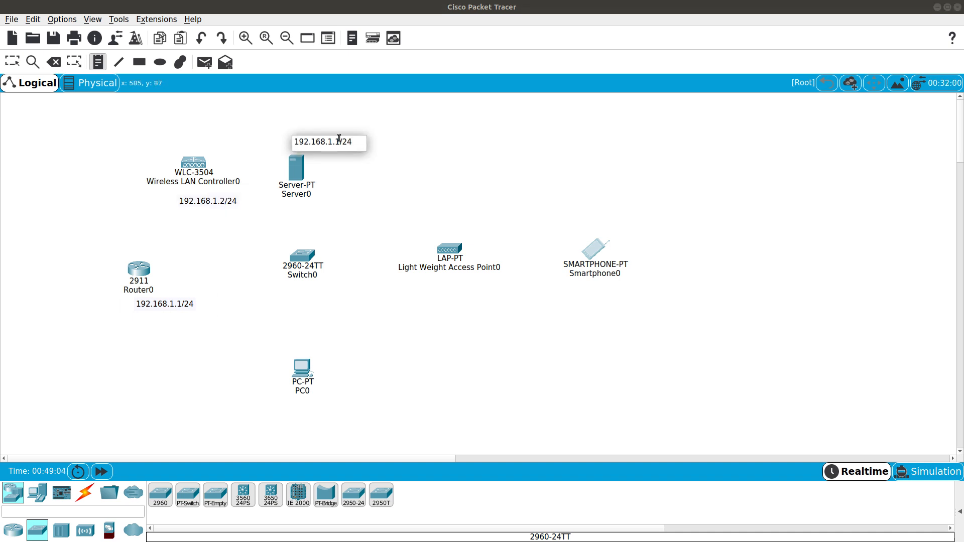
{"action": "left_click", "coordinate": [339, 138]}
{"action": "key", "text": "BackSpace"}
{"action": "type", "text": "3"}
{"action": "left_click", "coordinate": [410, 159]}
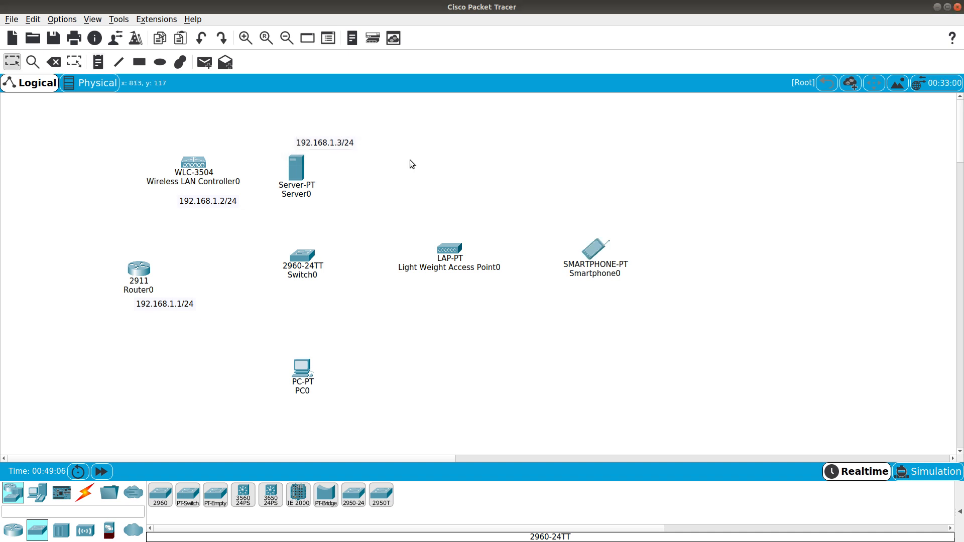
{"action": "left_click_drag", "start_coordinate": [324, 149], "coordinate": [302, 162]}
{"action": "left_click_drag", "start_coordinate": [224, 203], "coordinate": [204, 145]}
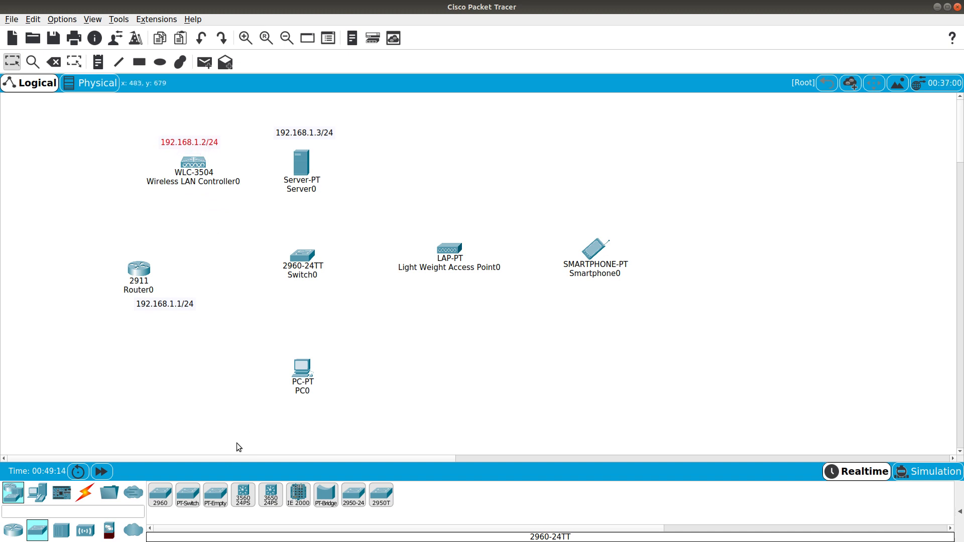
{"action": "left_click", "coordinate": [85, 492]}
Cable PC0 FastEthernet0 to Switch0 Fa0/1 and Router0 Gi0/0 to Switch0 Gi0/1 with straight-through copper
{"action": "left_click", "coordinate": [215, 494]}
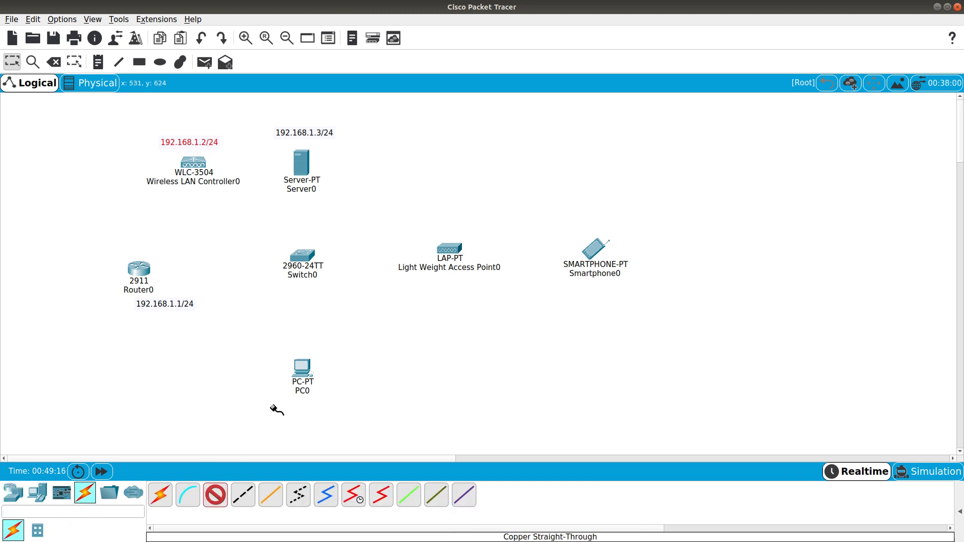
{"action": "left_click", "coordinate": [302, 374]}
{"action": "left_click", "coordinate": [335, 414]}
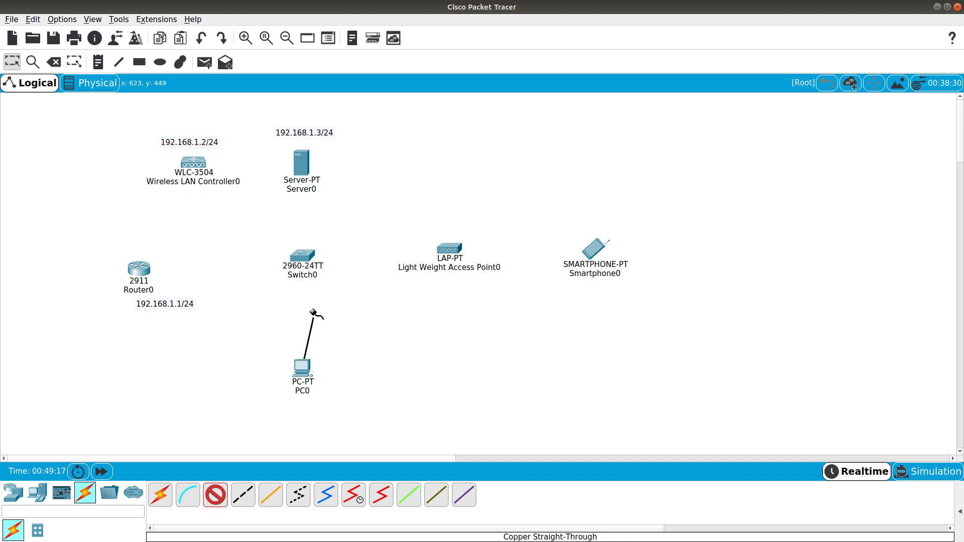
{"action": "left_click", "coordinate": [303, 260]}
{"action": "left_click", "coordinate": [374, 31]}
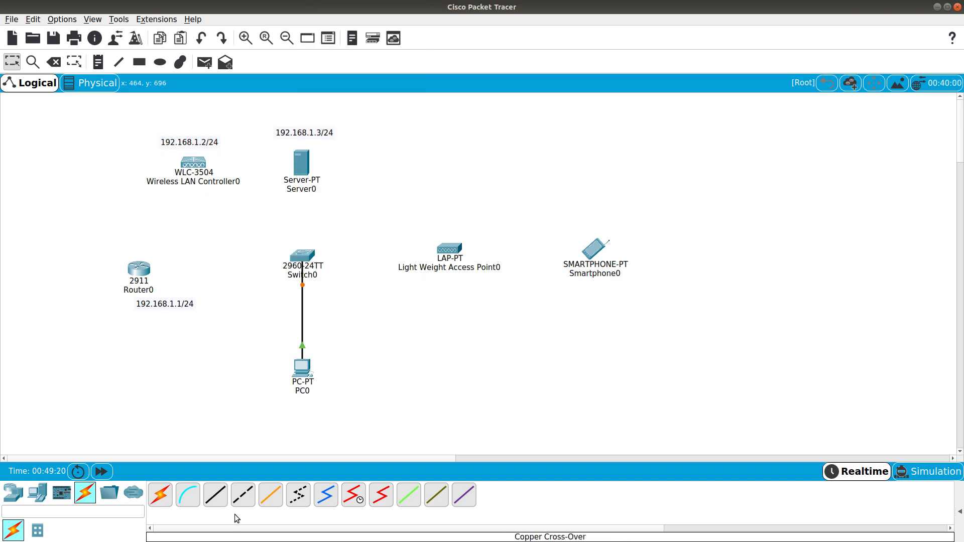
{"action": "left_click", "coordinate": [216, 495]}
{"action": "left_click", "coordinate": [138, 271]}
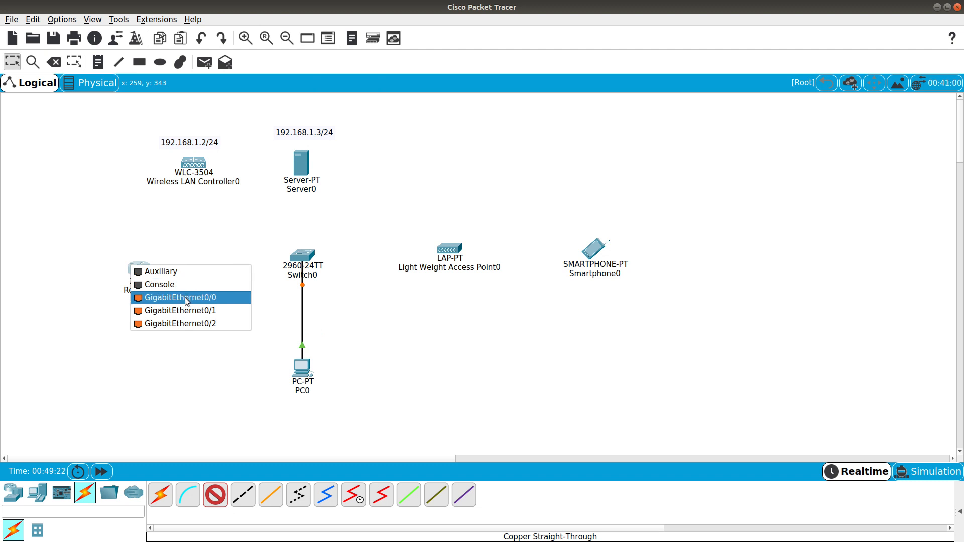
{"action": "left_click", "coordinate": [186, 298]}
{"action": "left_click", "coordinate": [302, 259]}
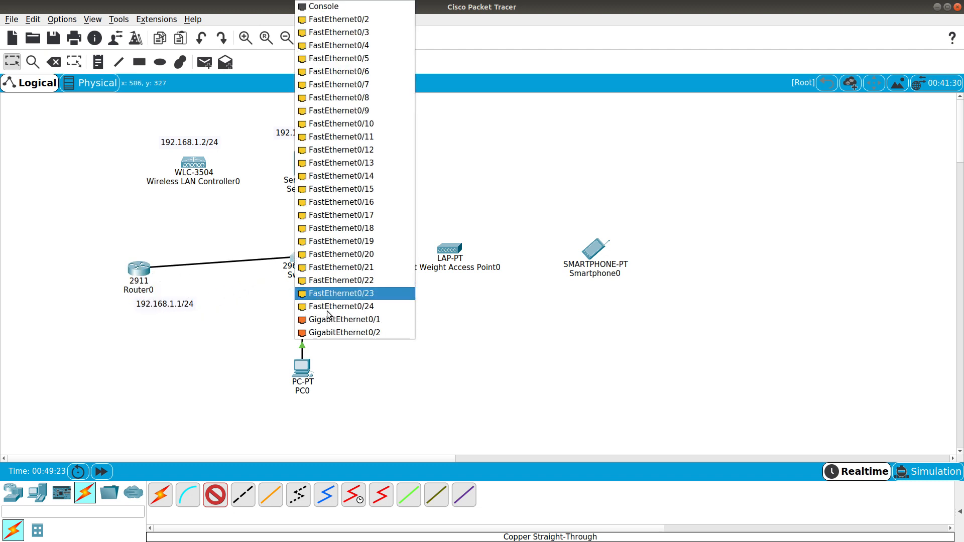
{"action": "left_click", "coordinate": [330, 320]}
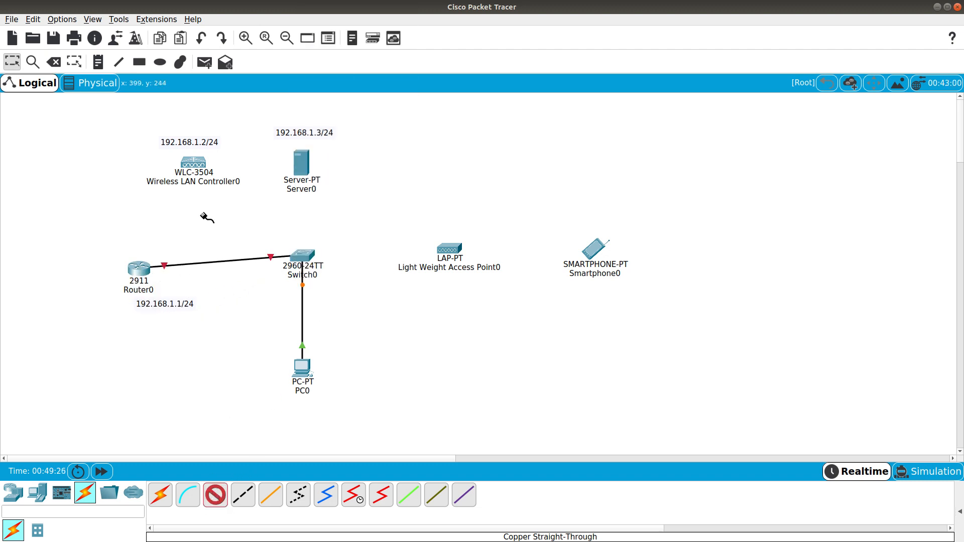
Connect the controller to switch Gi0/2 and Server0 FastEthernet0 to a free switch port
{"action": "left_click", "coordinate": [193, 161]}
{"action": "left_click", "coordinate": [216, 163]}
{"action": "left_click", "coordinate": [301, 257]}
{"action": "left_click", "coordinate": [330, 320]}
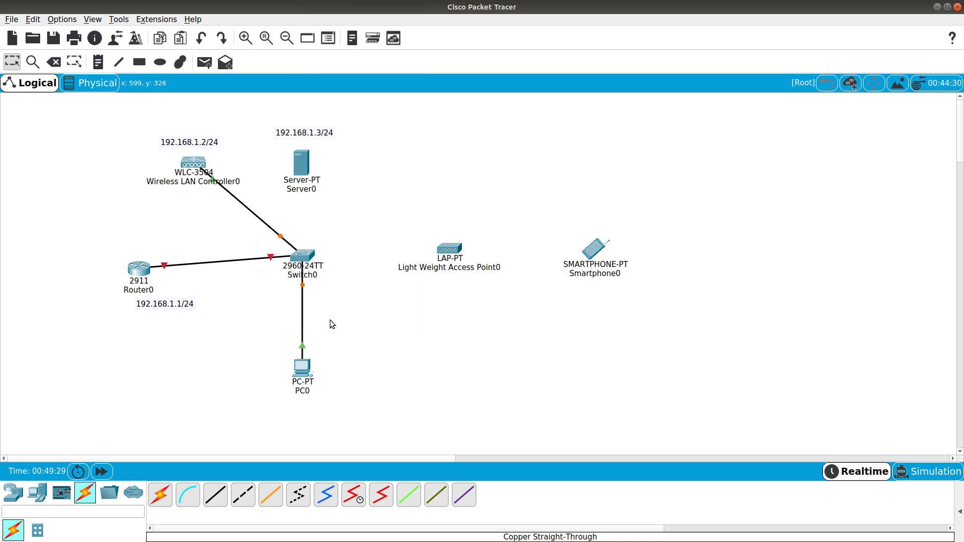
{"action": "left_click_drag", "start_coordinate": [302, 165], "coordinate": [308, 166]}
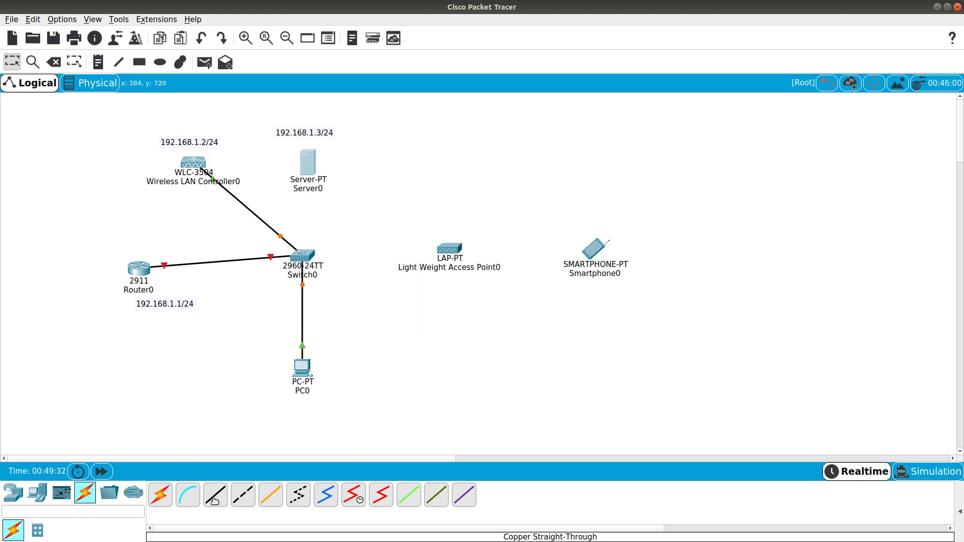
{"action": "left_click", "coordinate": [215, 500]}
{"action": "left_click", "coordinate": [309, 169]}
{"action": "left_click", "coordinate": [325, 170]}
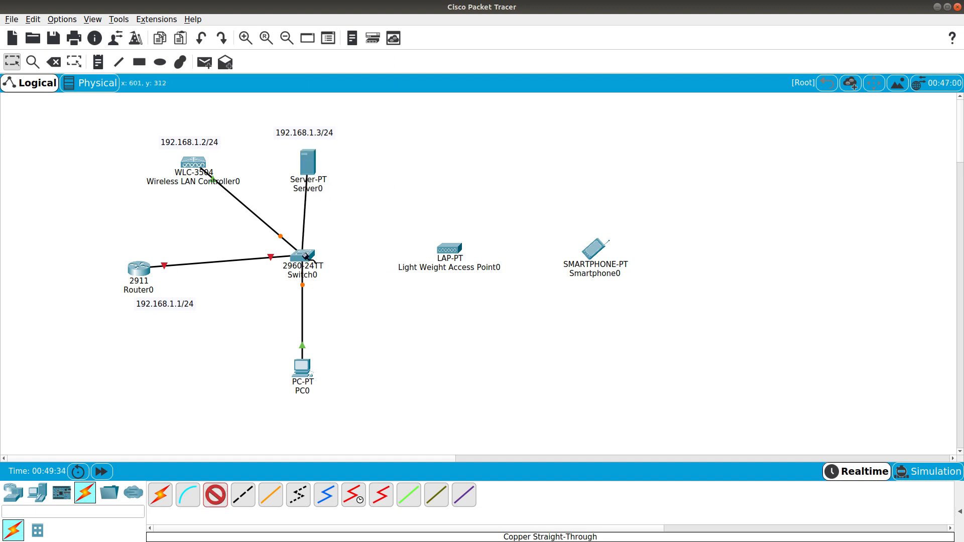
{"action": "left_click", "coordinate": [306, 256]}
{"action": "left_click", "coordinate": [346, 19]}
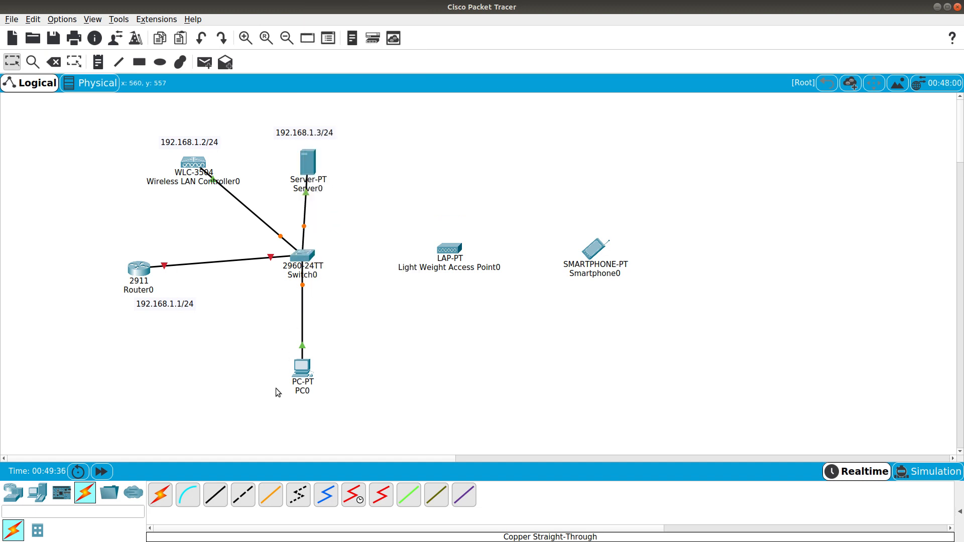
Link a Switch0 FastEthernet port to the lightweight access point and tidy device positions
{"action": "left_click", "coordinate": [215, 495]}
{"action": "left_click", "coordinate": [302, 260]}
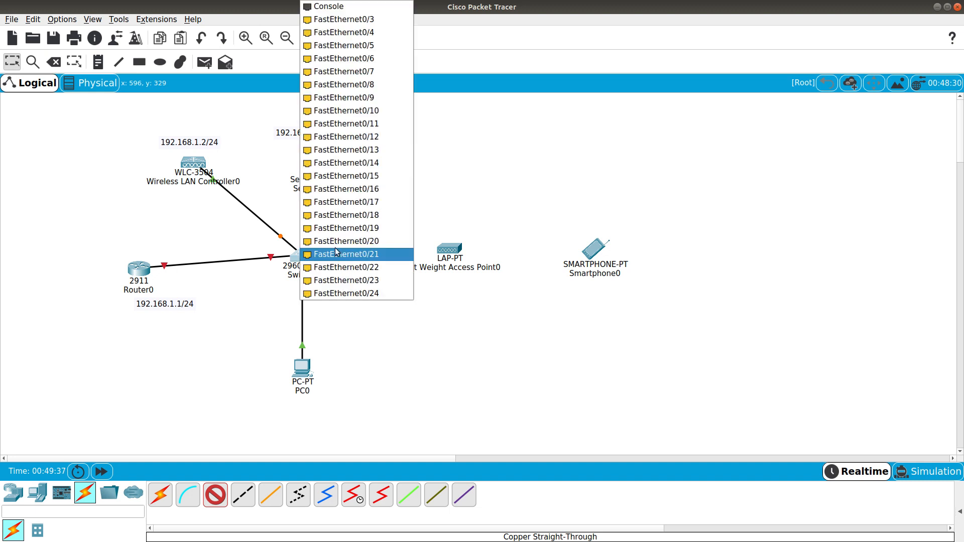
{"action": "left_click", "coordinate": [375, 20]}
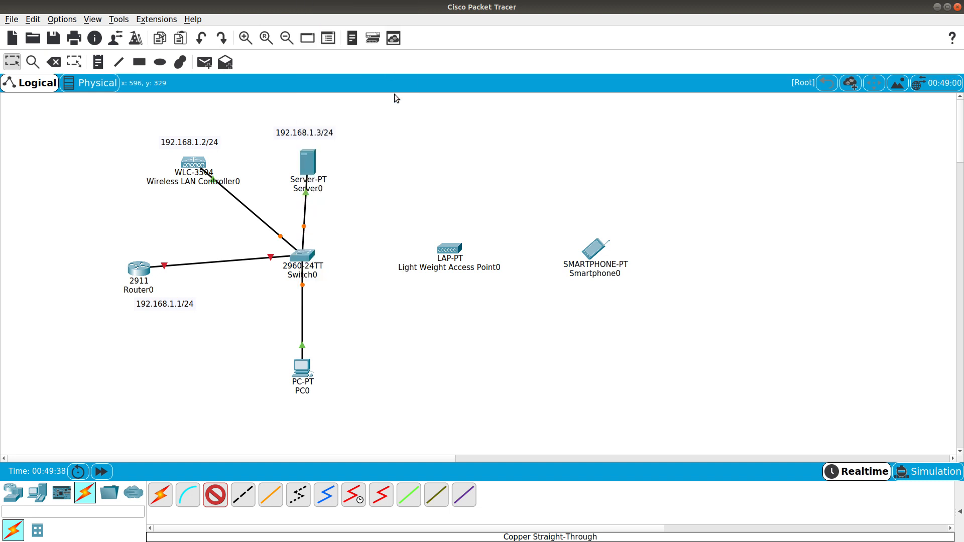
{"action": "left_click", "coordinate": [450, 253]}
{"action": "left_click", "coordinate": [484, 257]}
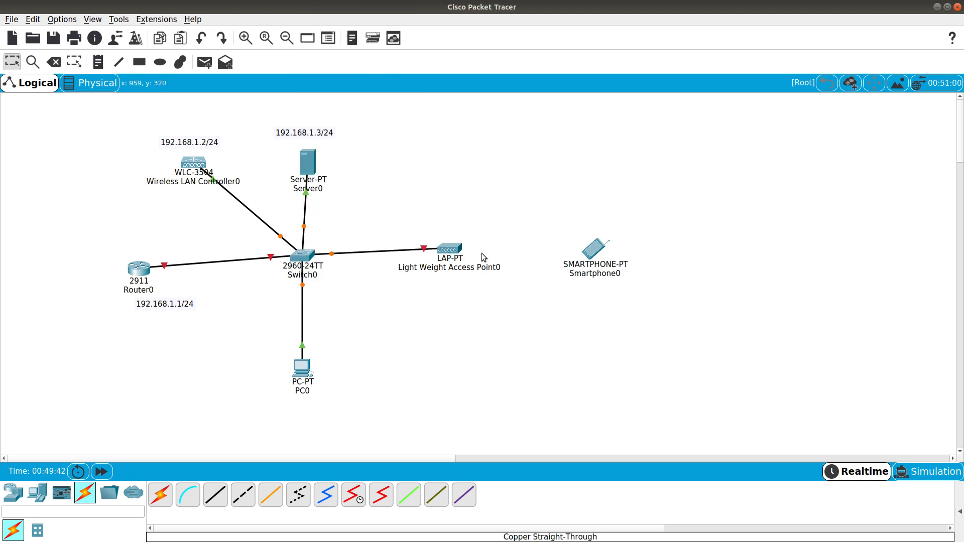
{"action": "left_click_drag", "start_coordinate": [456, 242], "coordinate": [450, 247]}
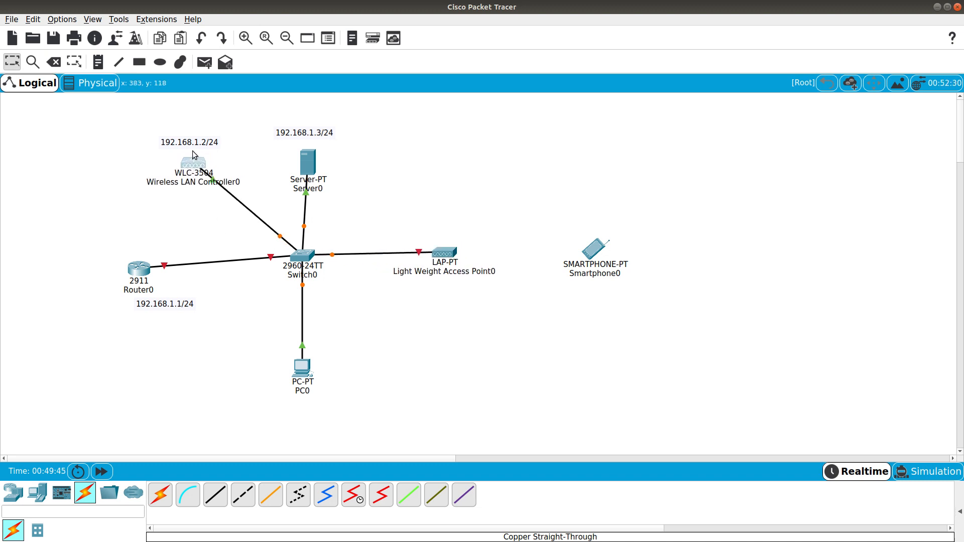
{"action": "left_click_drag", "start_coordinate": [303, 168], "coordinate": [300, 165]}
Open Server0 and look through its Physical, Config, Services and Desktop pages
{"action": "left_click", "coordinate": [300, 165]}
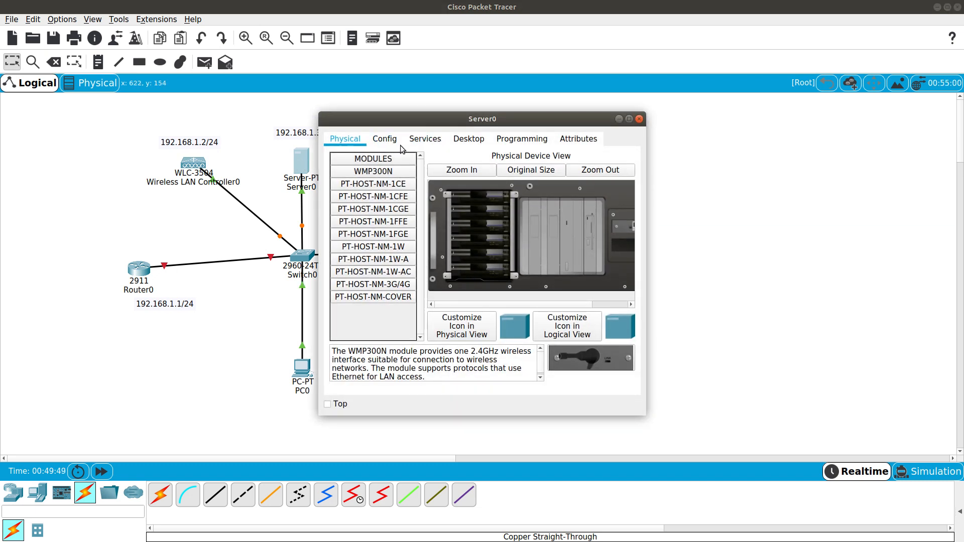
{"action": "left_click", "coordinate": [469, 140]}
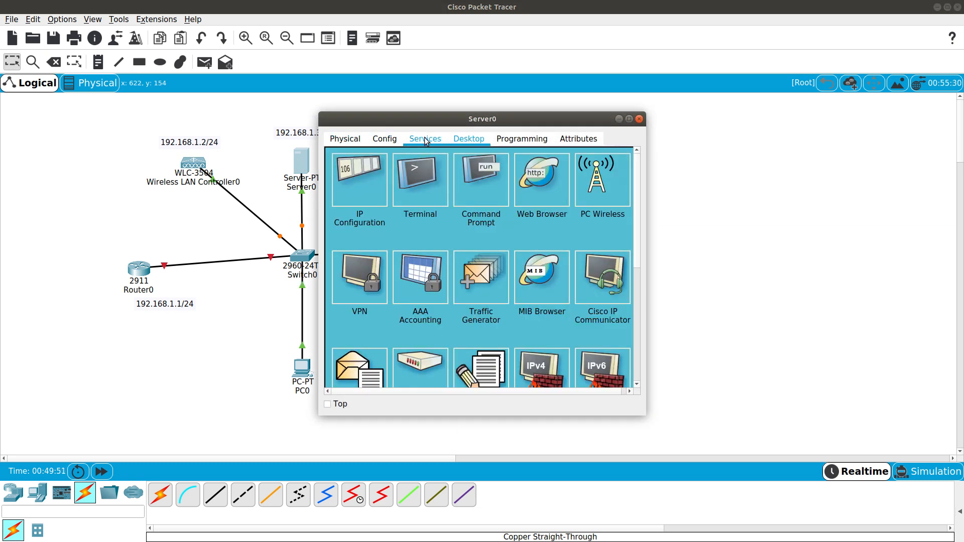
{"action": "left_click_drag", "start_coordinate": [420, 119], "coordinate": [535, 119]}
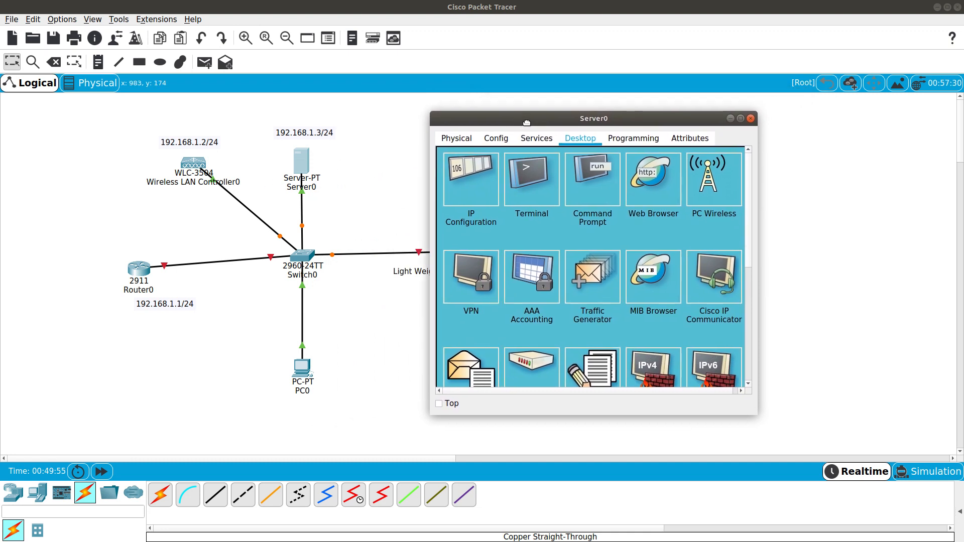
{"action": "left_click", "coordinate": [452, 141]}
{"action": "left_click", "coordinate": [495, 139]}
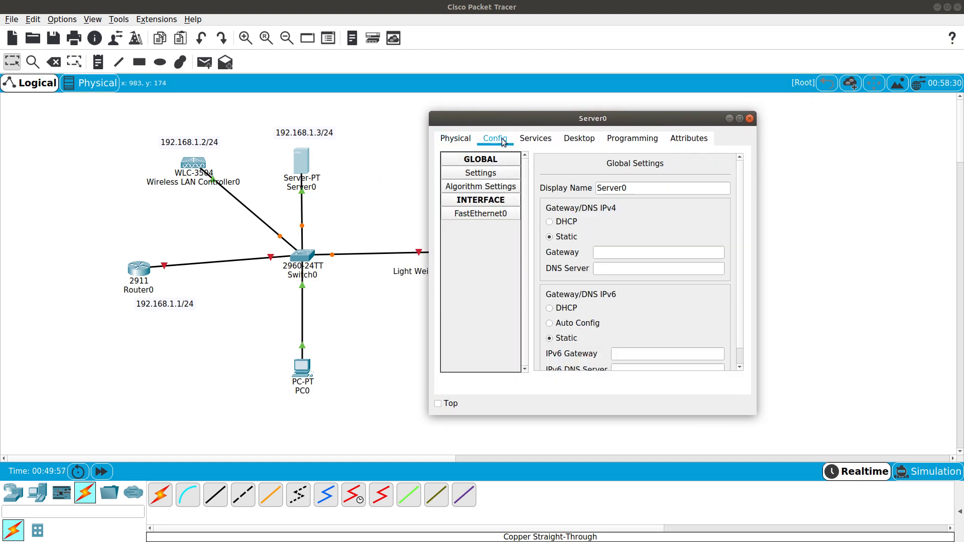
{"action": "left_click", "coordinate": [535, 140]}
{"action": "left_click", "coordinate": [508, 141]}
{"action": "left_click", "coordinate": [566, 138]}
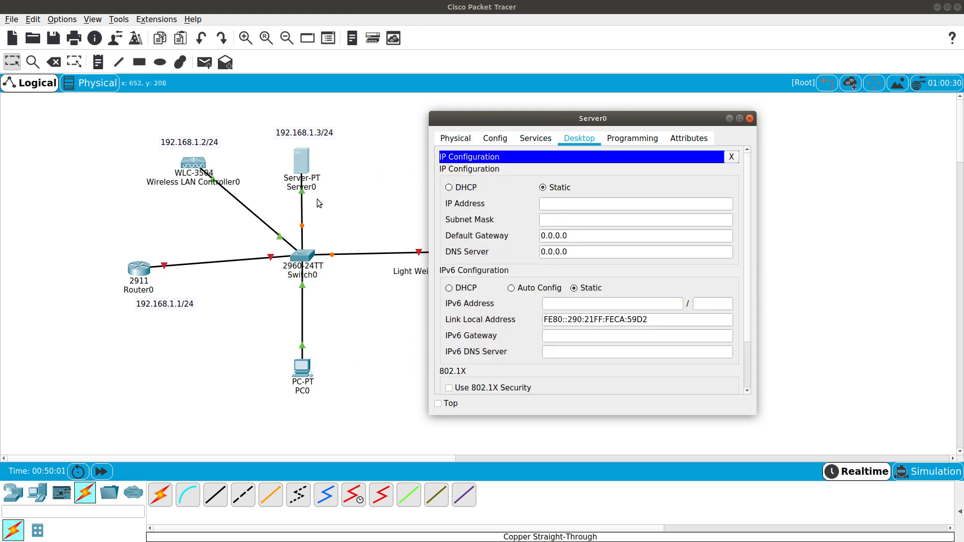
Give Server0 IP 192.168.1.3, mask 255.255.255.0, gateway 192.168.1.1, then open its Services
{"action": "left_click", "coordinate": [561, 202]}
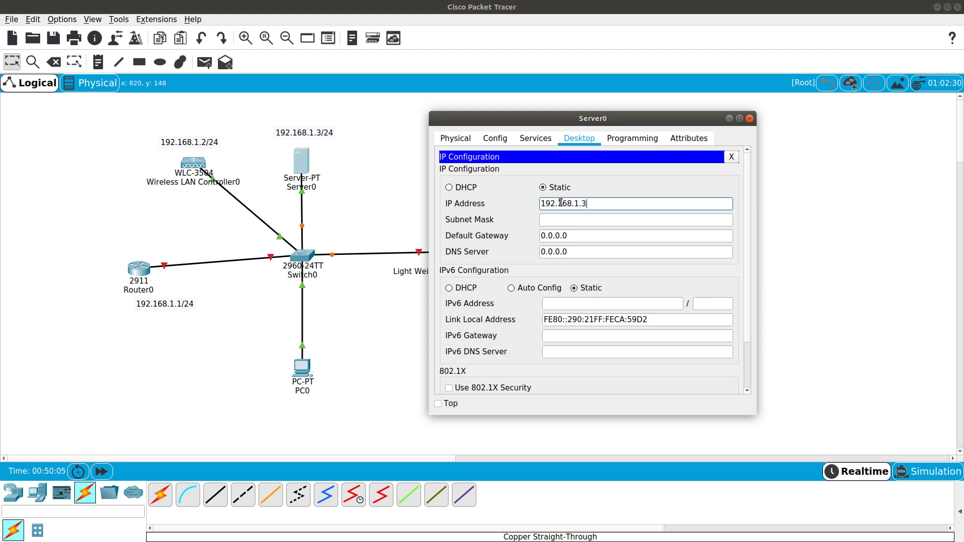
{"action": "left_click", "coordinate": [588, 223]}
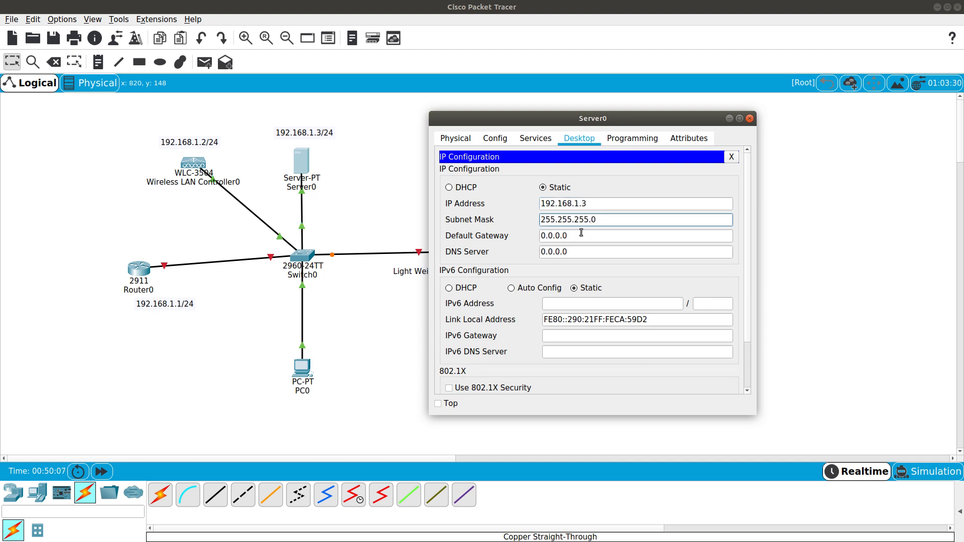
{"action": "key", "text": "Tab"}
{"action": "type", "text": "192"}
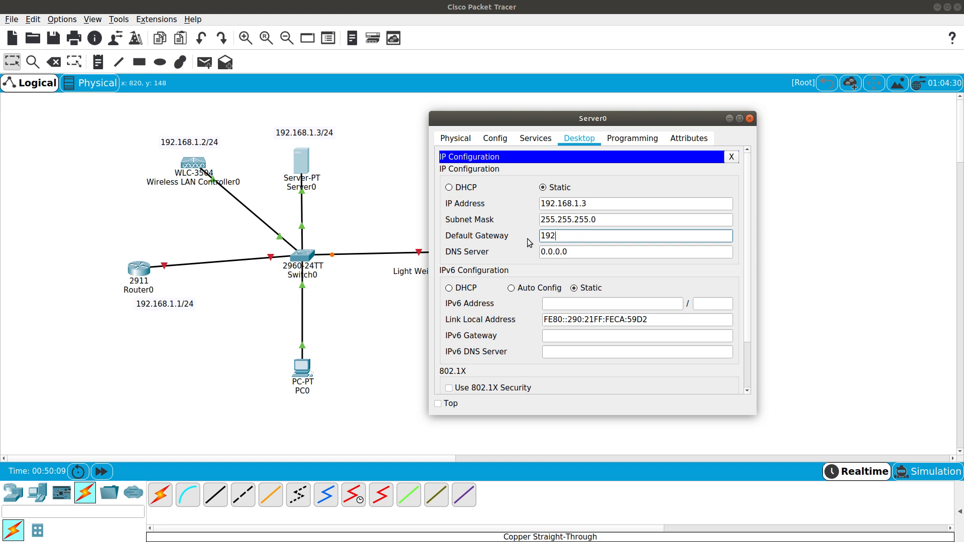
{"action": "type", "text": ".168.1.1"}
{"action": "left_click_drag", "start_coordinate": [577, 257], "coordinate": [511, 255]}
{"action": "left_click", "coordinate": [579, 250]}
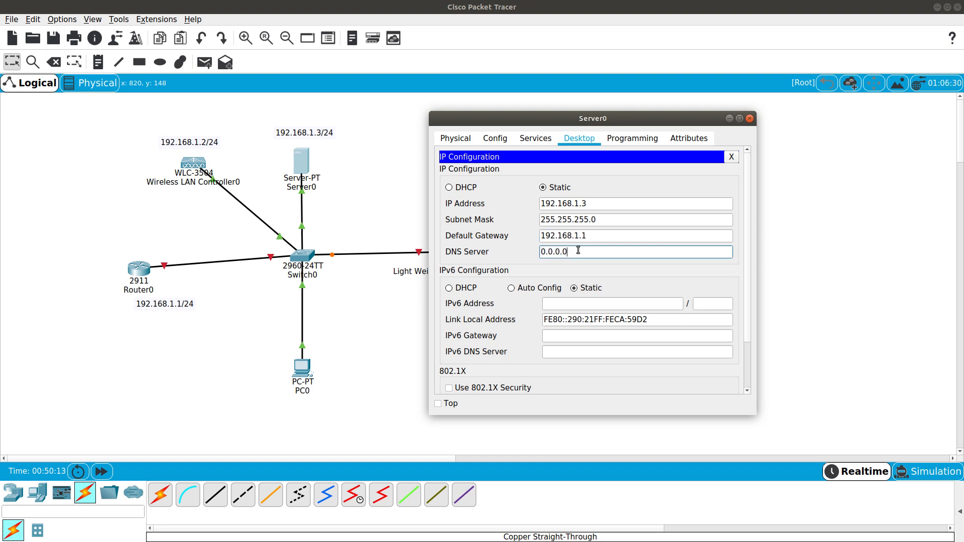
{"action": "left_click", "coordinate": [731, 156]}
{"action": "left_click", "coordinate": [534, 142]}
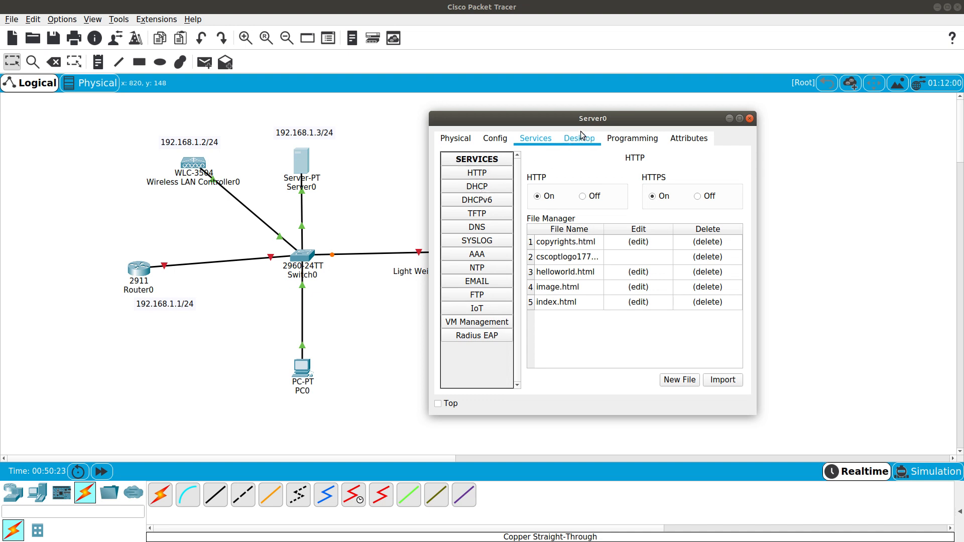
Turn the DHCP service on and edit the default serverPool's start address
{"action": "left_click_drag", "start_coordinate": [583, 119], "coordinate": [608, 117]}
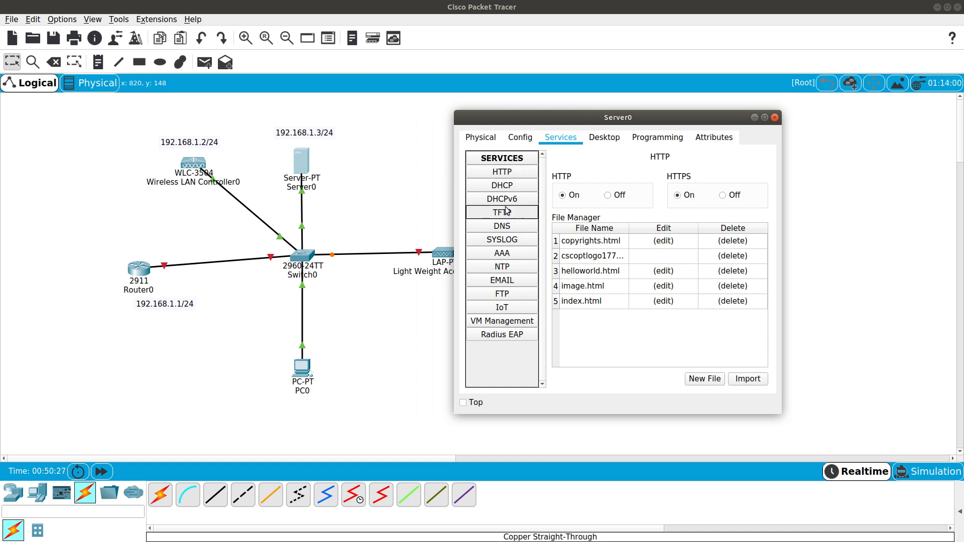
{"action": "left_click", "coordinate": [504, 186]}
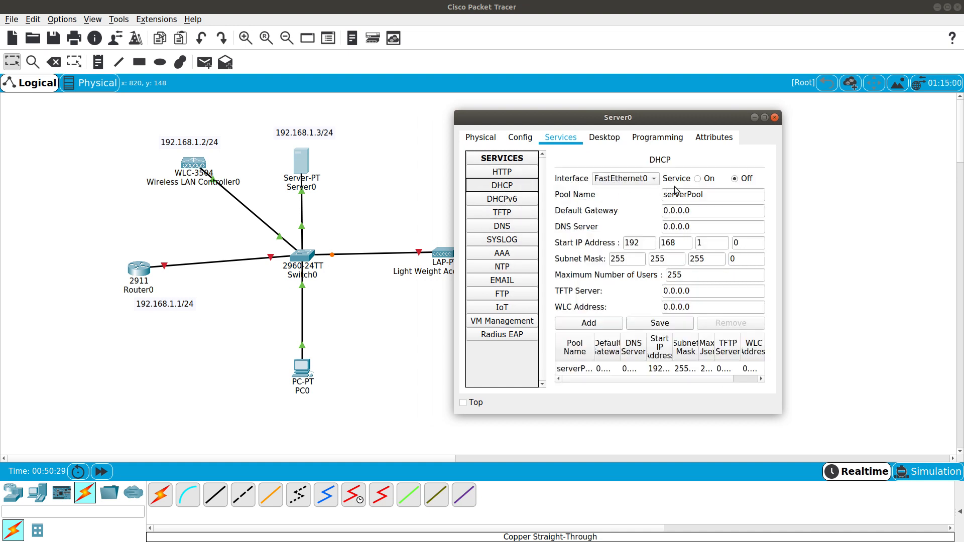
{"action": "left_click", "coordinate": [706, 180]}
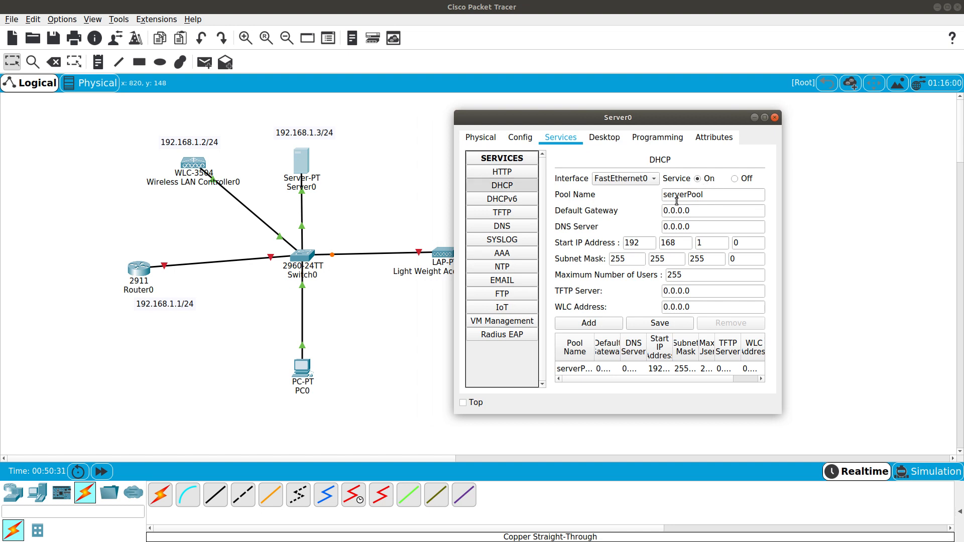
{"action": "left_click_drag", "start_coordinate": [708, 196], "coordinate": [666, 194]}
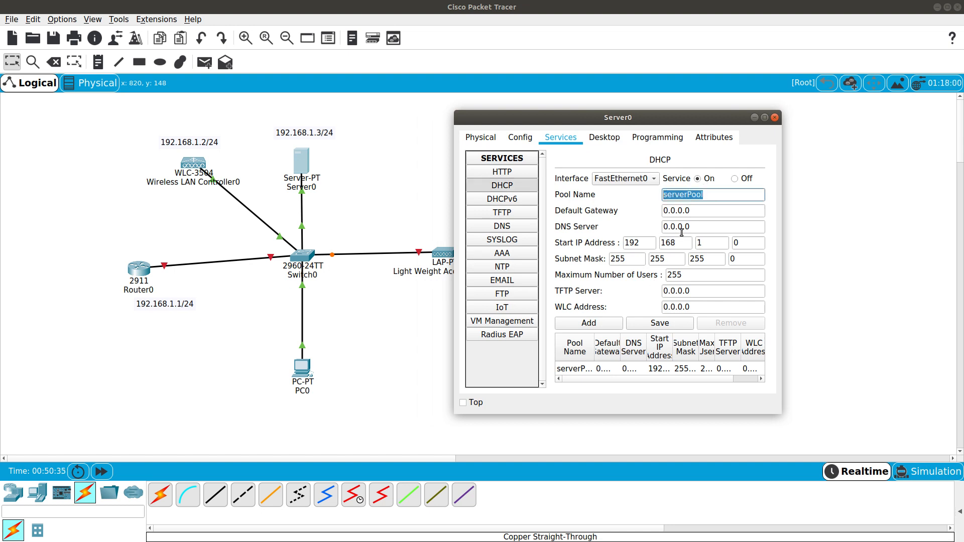
{"action": "double_click", "coordinate": [636, 239]}
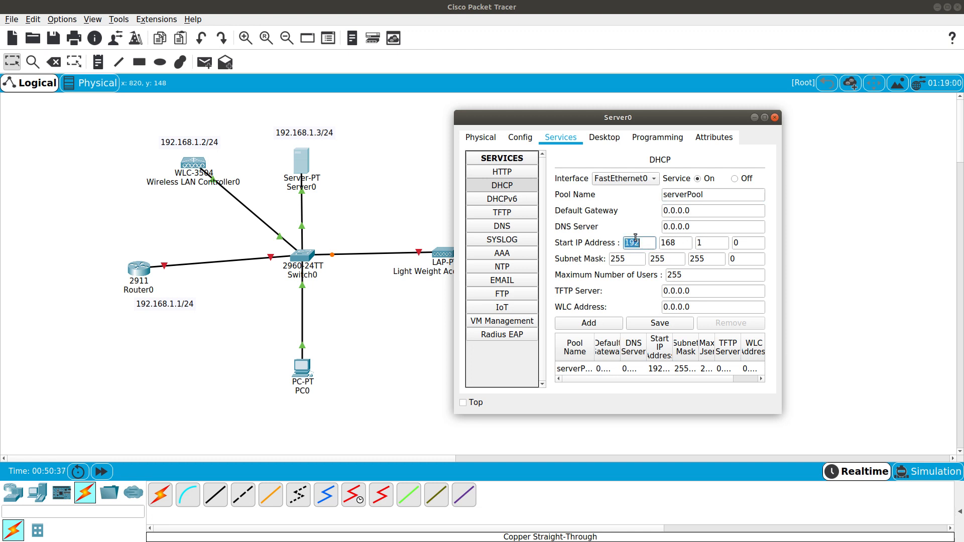
{"action": "type", "text": "0"}
{"action": "double_click", "coordinate": [671, 245]}
{"action": "type", "text": "0"}
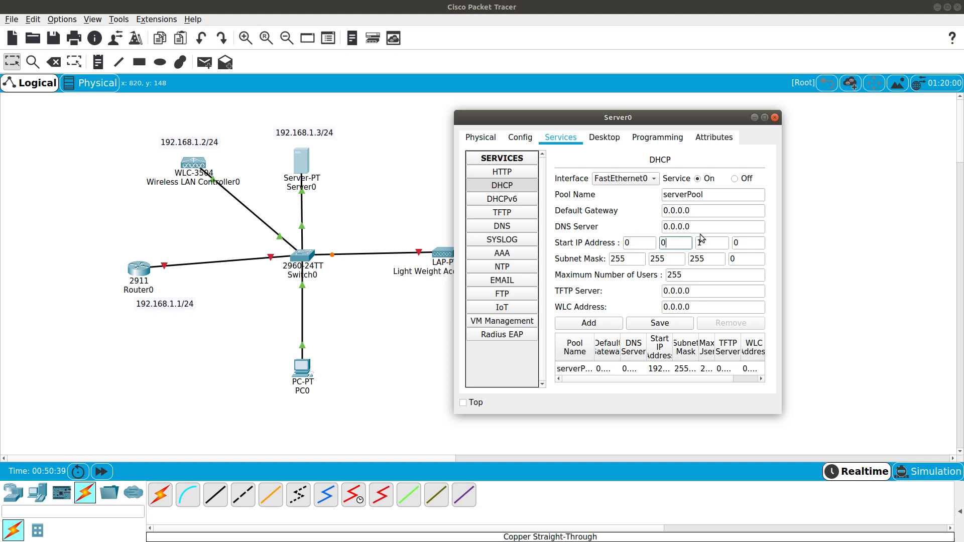
{"action": "left_click", "coordinate": [709, 240]}
{"action": "key", "text": "BackSpace"}
{"action": "type", "text": "0"}
{"action": "left_click", "coordinate": [673, 325]}
Name the pool WIFI-IP, set gateway 192.168.1.1 and start address 192.168.1.5
{"action": "left_click_drag", "start_coordinate": [664, 195], "coordinate": [676, 197]}
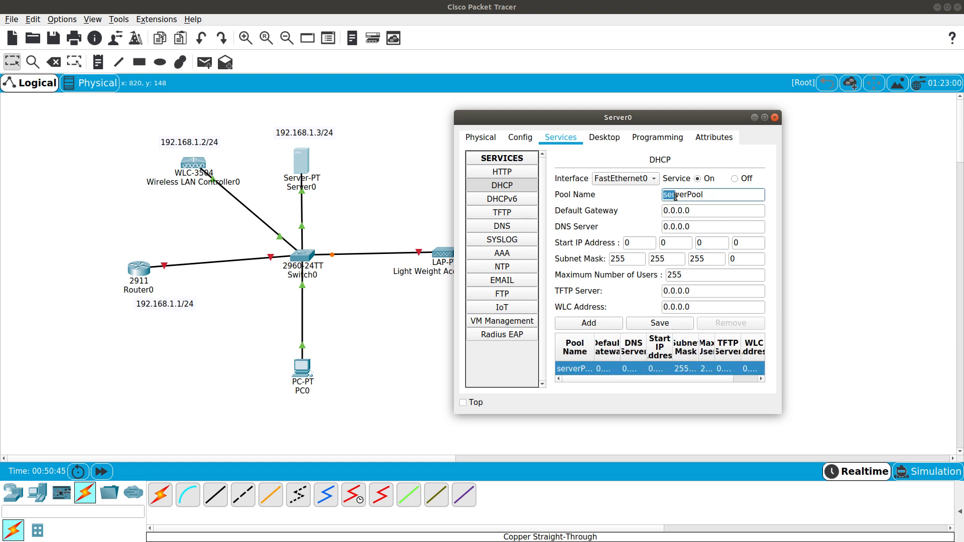
{"action": "type", "text": "A"}
{"action": "double_click", "coordinate": [675, 197]}
{"action": "type", "text": "WIFI-IP"}
{"action": "left_click_drag", "start_coordinate": [699, 206], "coordinate": [642, 210]}
{"action": "key", "text": "BackSpace"}
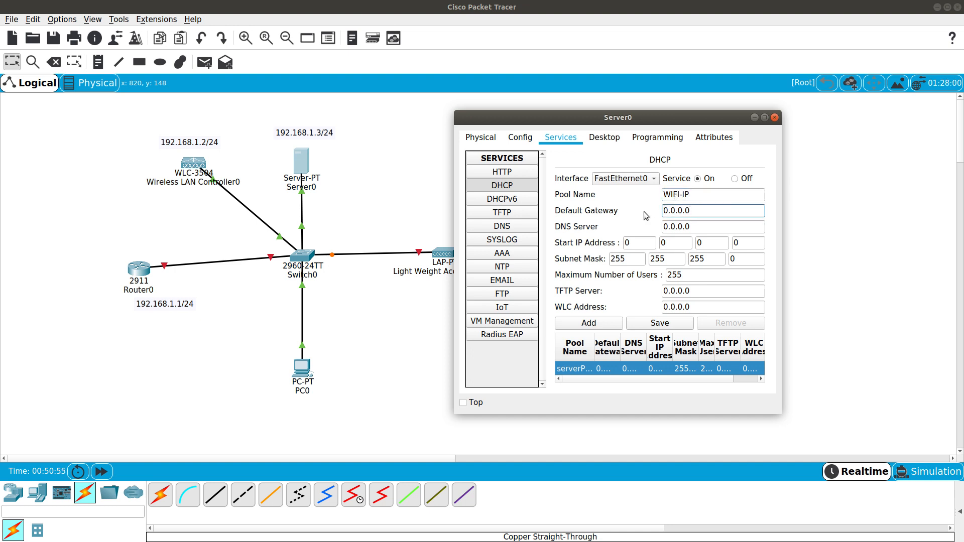
{"action": "key", "text": "ctrl+a"}
{"action": "type", "text": "192.168.1.1"}
{"action": "left_click_drag", "start_coordinate": [695, 229], "coordinate": [647, 222]}
{"action": "double_click", "coordinate": [633, 242]}
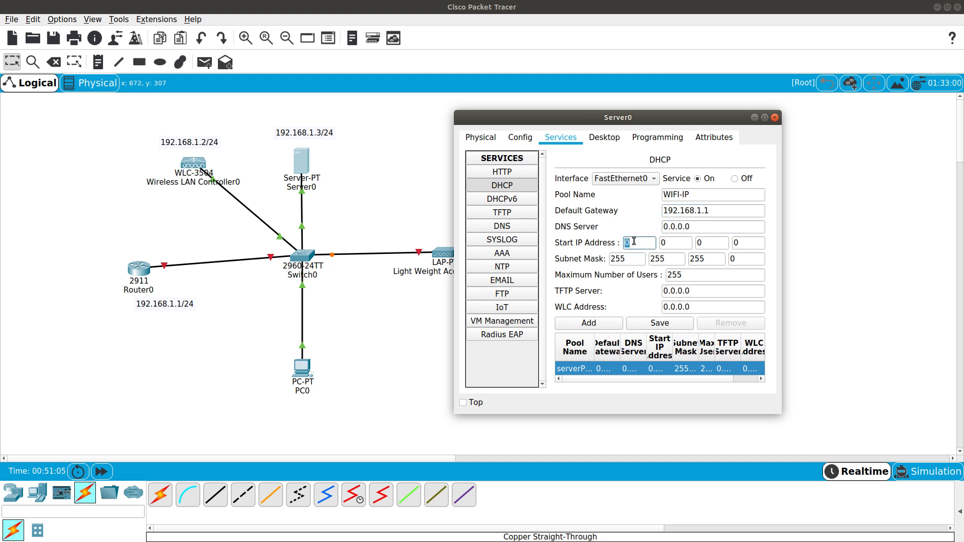
{"action": "type", "text": "192"}
{"action": "key", "text": "Tab"}
{"action": "type", "text": "168"}
{"action": "key", "text": "Tab"}
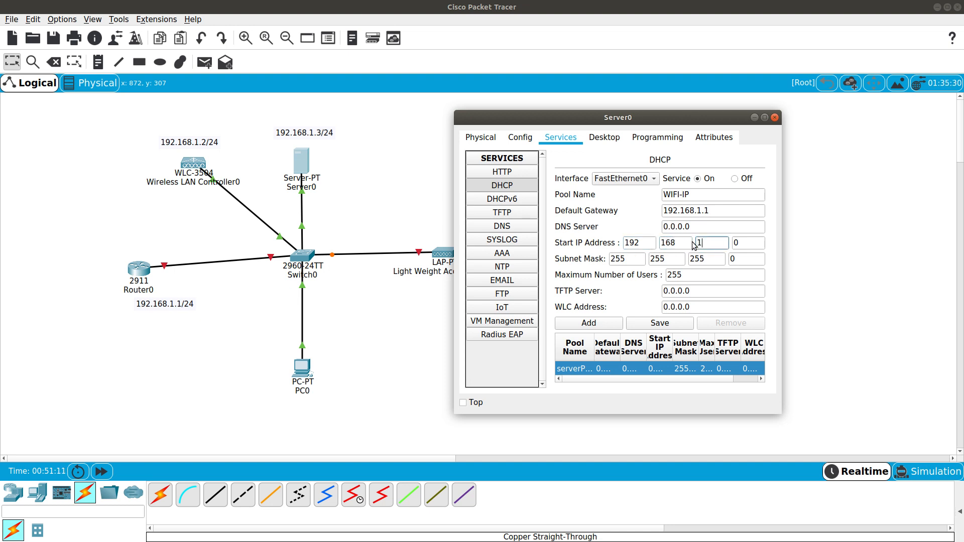
{"action": "key", "text": "Tab"}
Set the WLC address to 192.168.1.2, add the WIFI-IP pool and close Server0
{"action": "left_click_drag", "start_coordinate": [750, 242], "coordinate": [730, 242]}
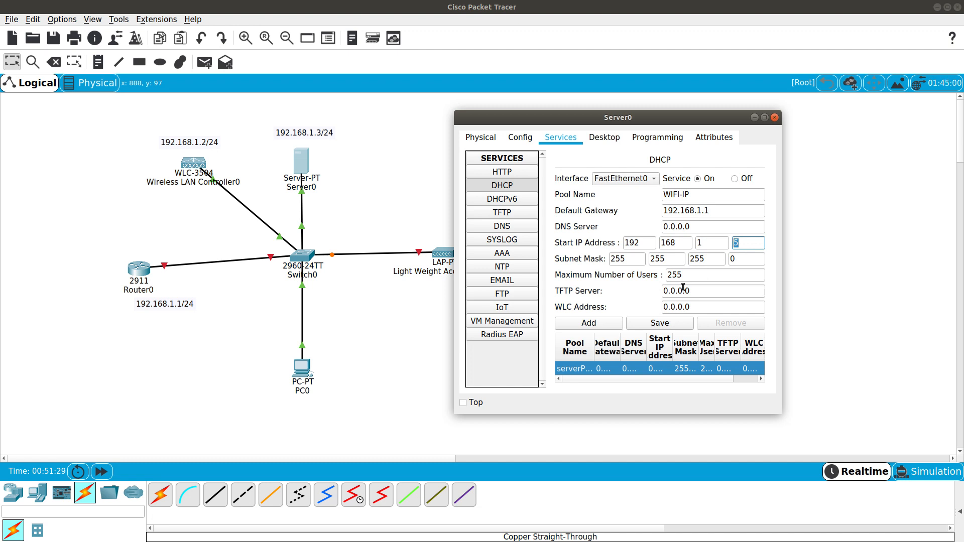
{"action": "left_click_drag", "start_coordinate": [700, 307], "coordinate": [570, 315]}
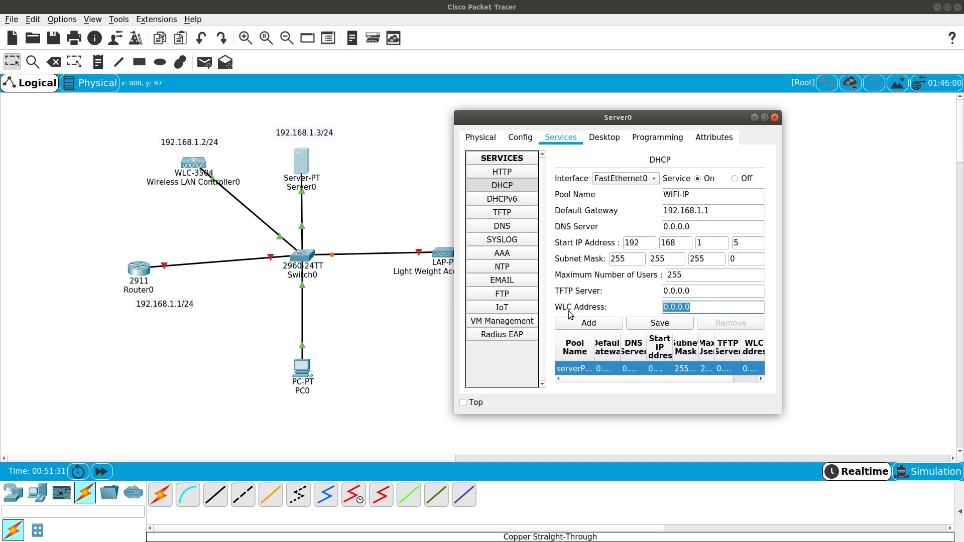
{"action": "type", "text": "192.168.1.2"}
{"action": "left_click_drag", "start_coordinate": [628, 119], "coordinate": [680, 109]}
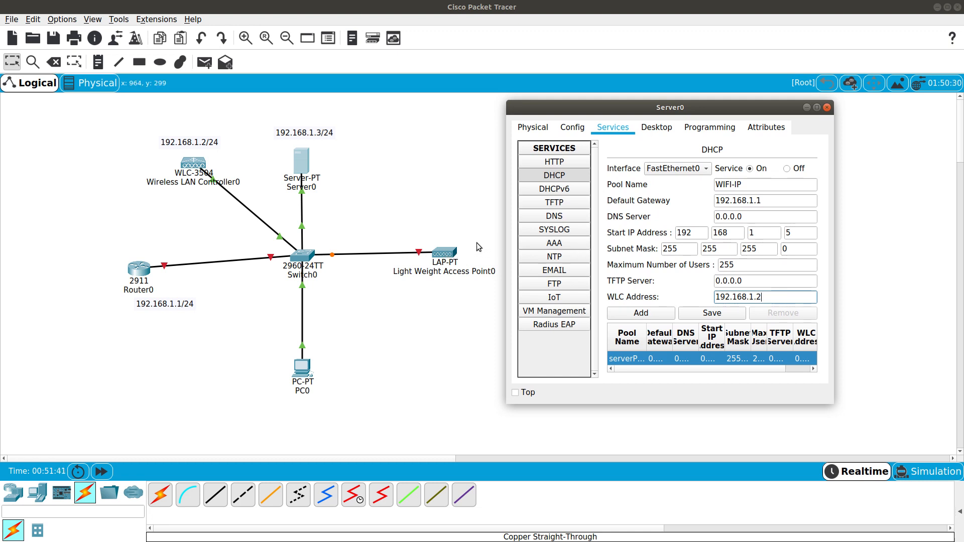
{"action": "left_click_drag", "start_coordinate": [711, 113], "coordinate": [706, 91]}
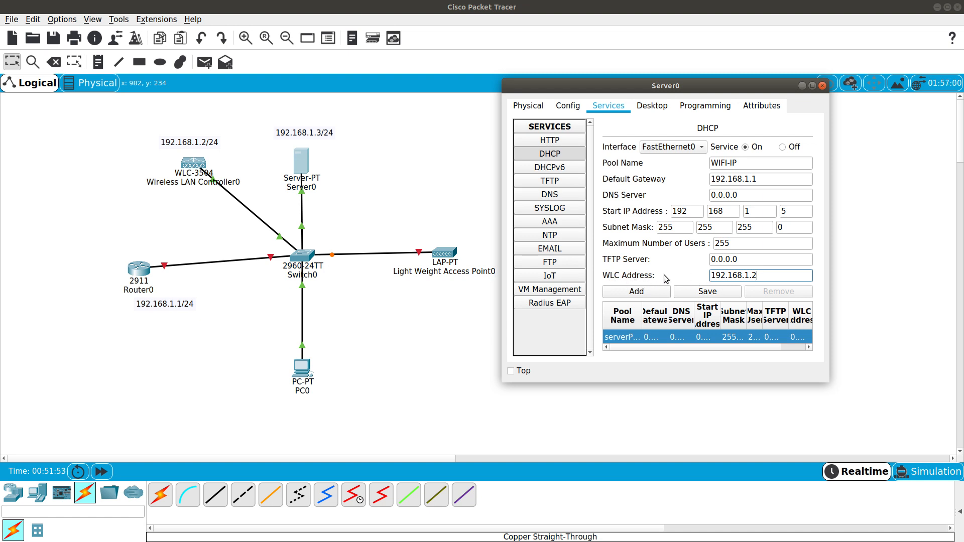
{"action": "left_click_drag", "start_coordinate": [759, 278], "coordinate": [707, 277]}
{"action": "left_click", "coordinate": [668, 293]}
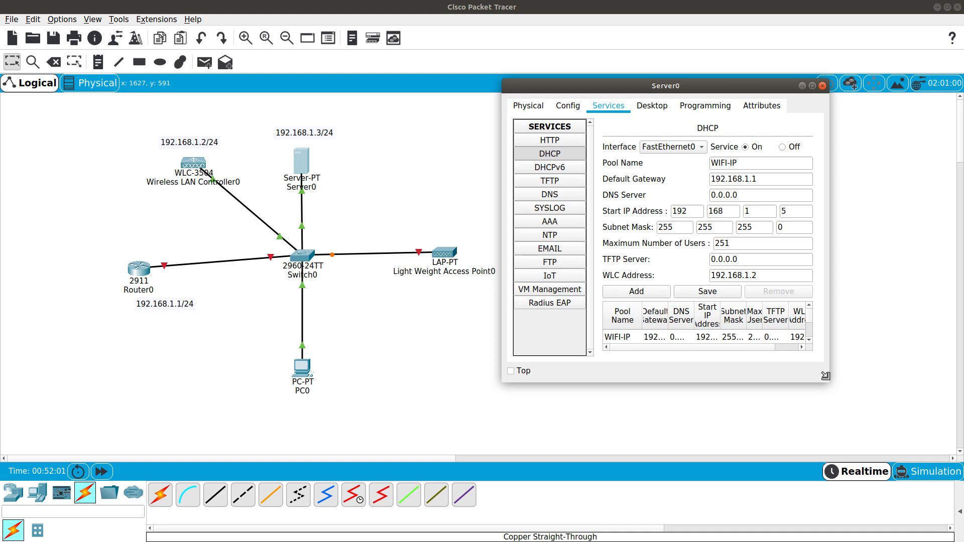
{"action": "left_click_drag", "start_coordinate": [825, 376], "coordinate": [957, 437]}
{"action": "left_click", "coordinate": [748, 340]}
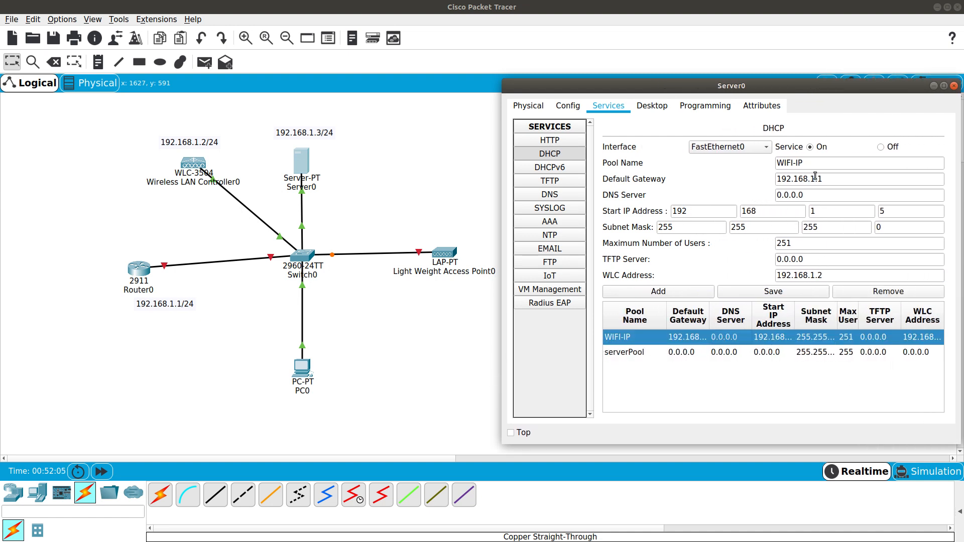
{"action": "left_click_drag", "start_coordinate": [729, 93], "coordinate": [647, 101]}
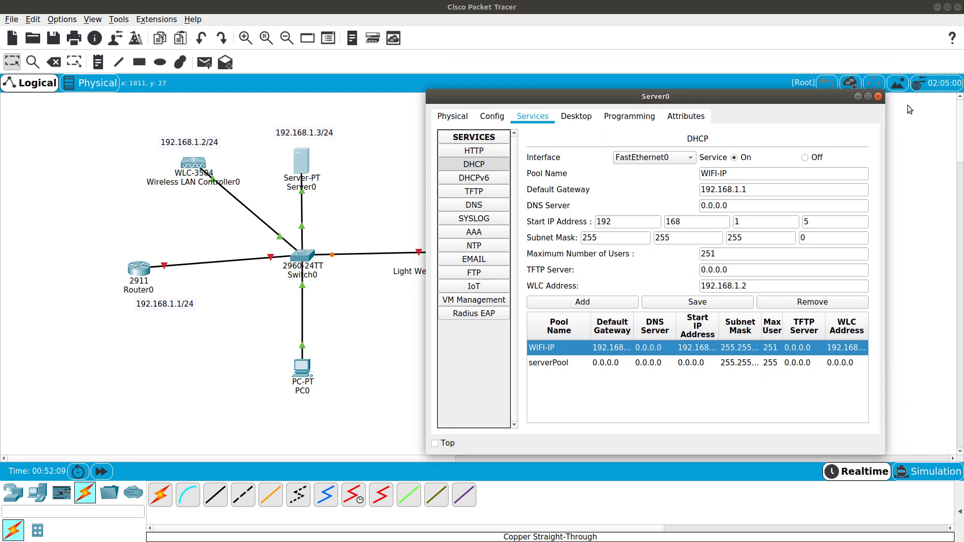
{"action": "left_click", "coordinate": [879, 97]}
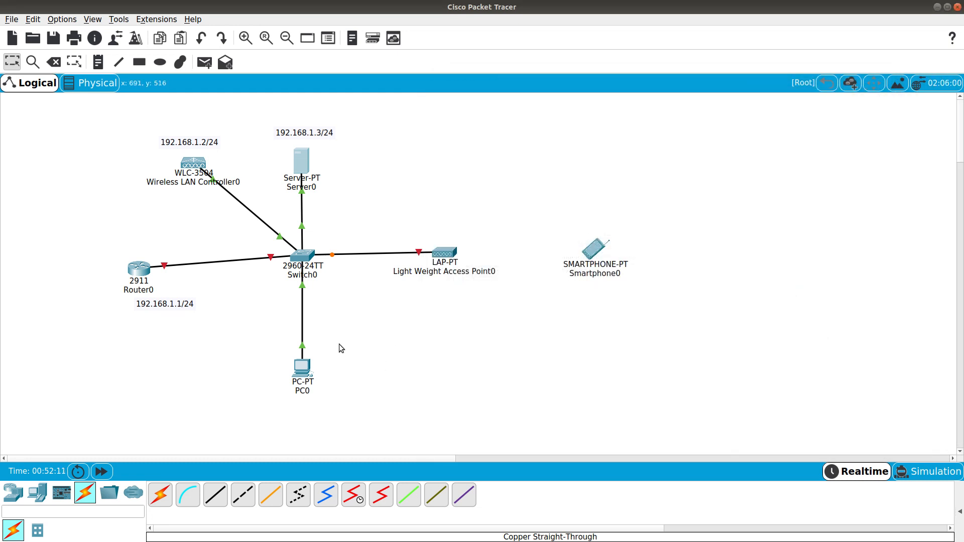
Switch PC0's IP configuration to DHCP, getting 192.168.1.5 with gateway 192.168.1.1, then close PC0
{"action": "left_click", "coordinate": [296, 369]}
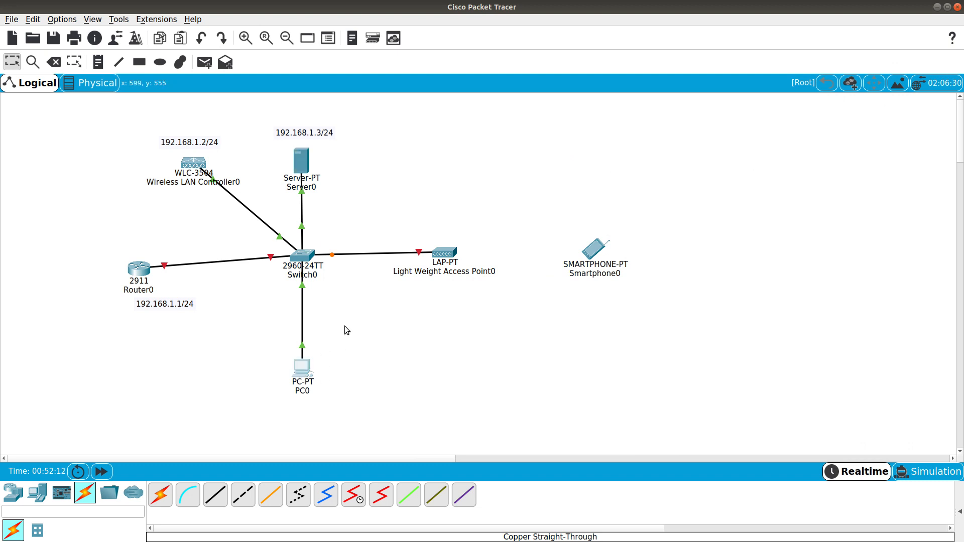
{"action": "left_click", "coordinate": [523, 137]}
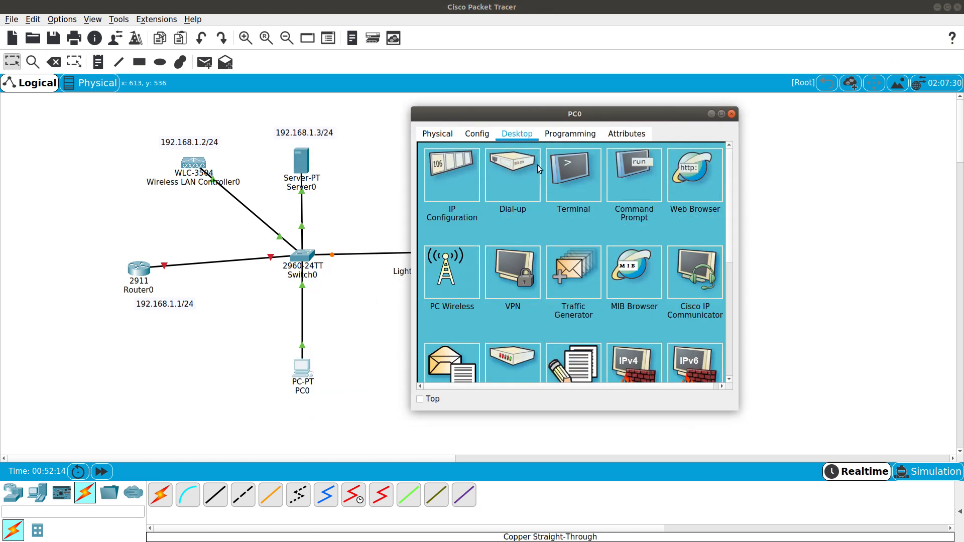
{"action": "left_click", "coordinate": [442, 174]}
{"action": "left_click", "coordinate": [452, 199]}
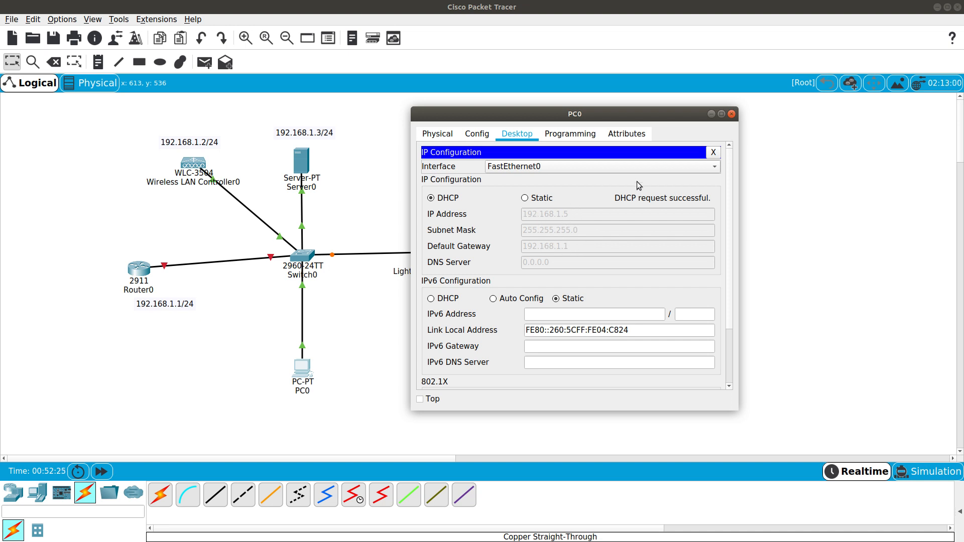
{"action": "left_click", "coordinate": [710, 155]}
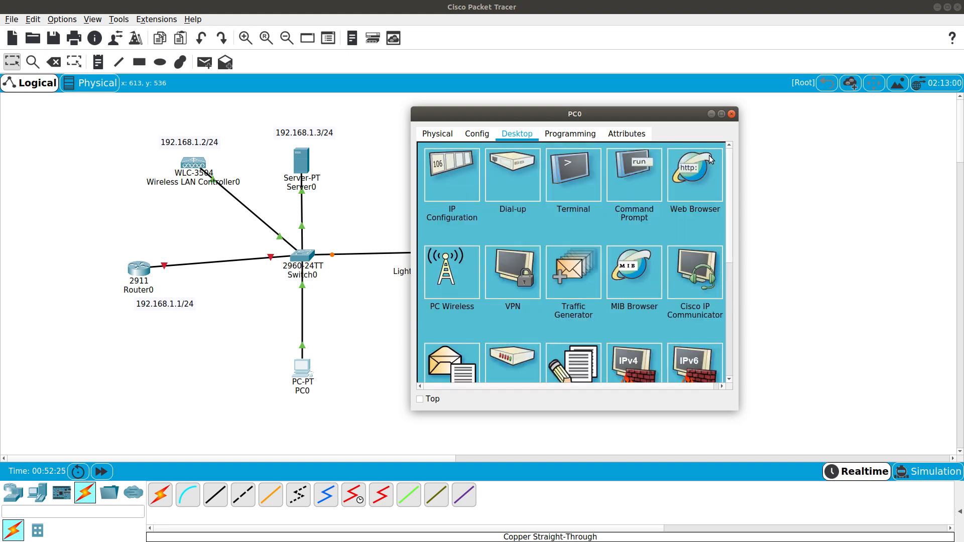
{"action": "left_click", "coordinate": [731, 114]}
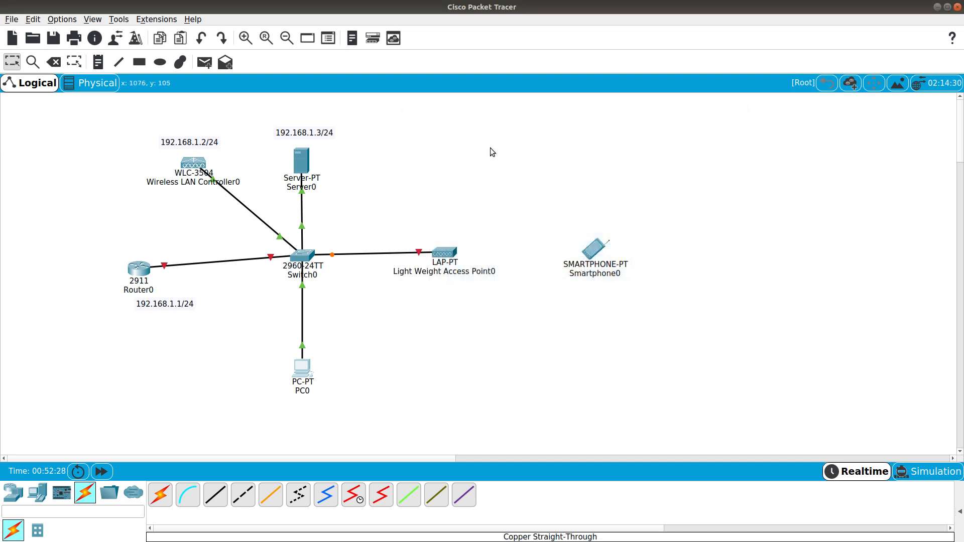
Set the controller's management IP to 192.168.1.2 and default gateway to 192.168.1.1
{"action": "left_click", "coordinate": [194, 164]}
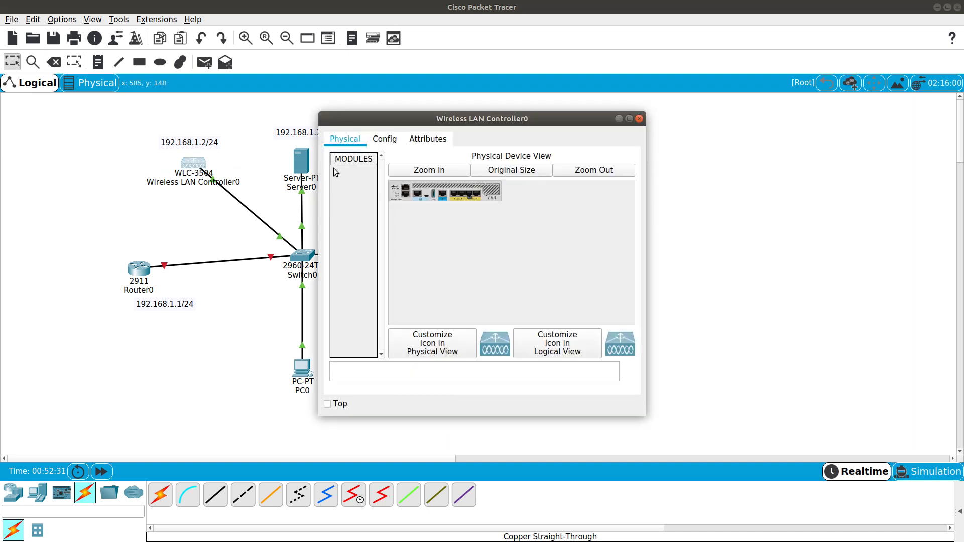
{"action": "left_click", "coordinate": [387, 143]}
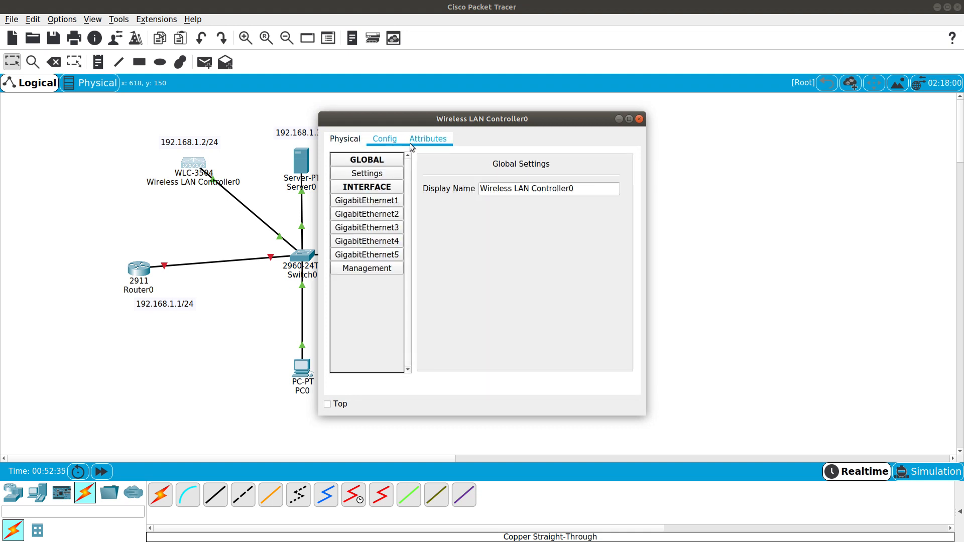
{"action": "left_click", "coordinate": [372, 269]}
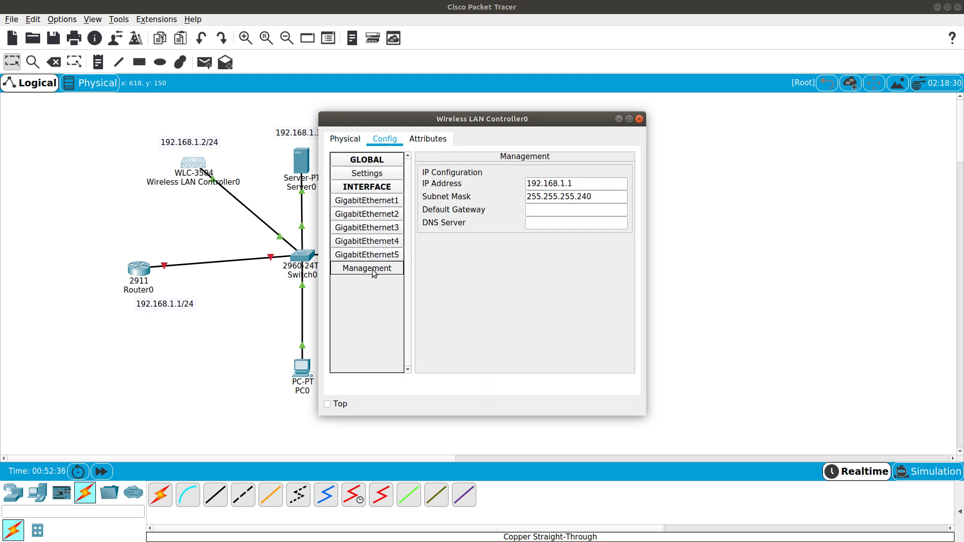
{"action": "left_click", "coordinate": [576, 183]}
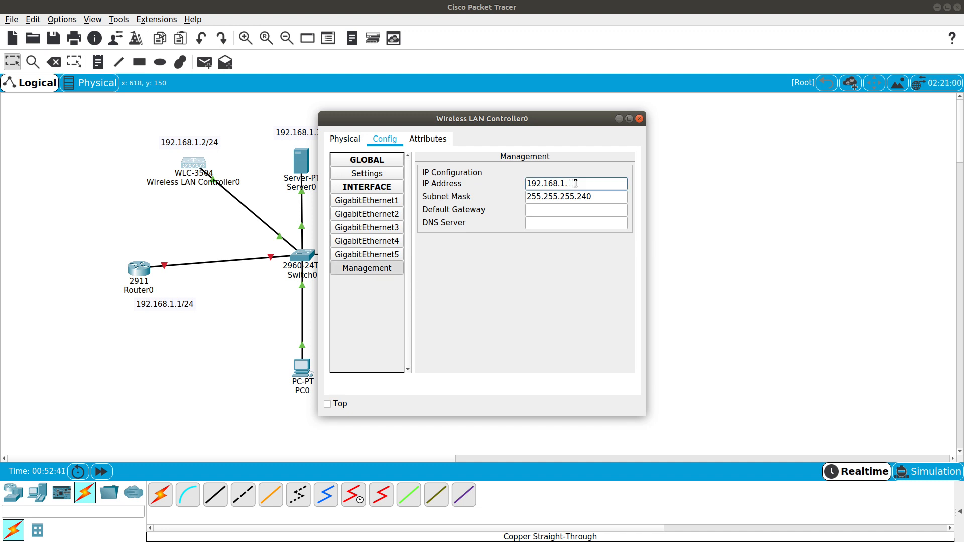
{"action": "type", "text": "2"}
{"action": "left_click", "coordinate": [532, 216]}
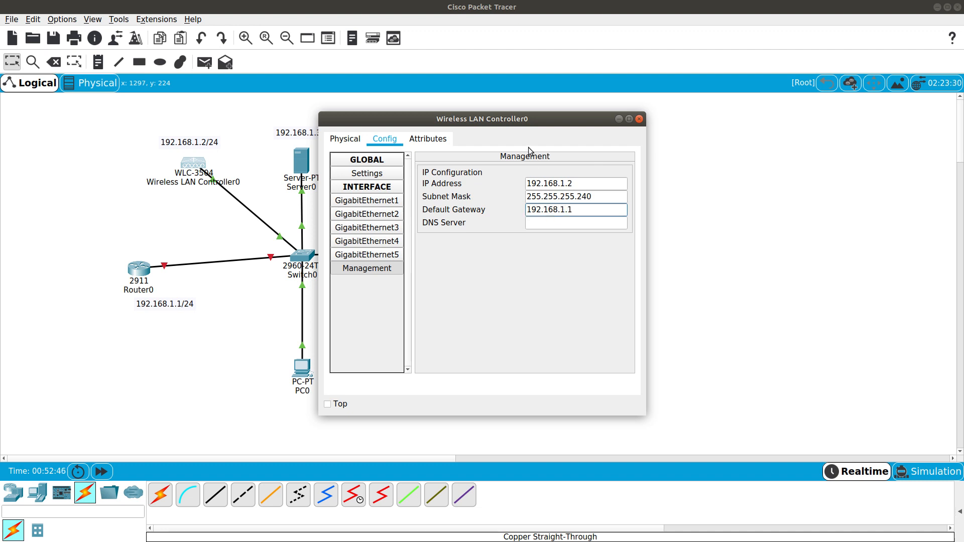
{"action": "left_click_drag", "start_coordinate": [528, 119], "coordinate": [613, 113]}
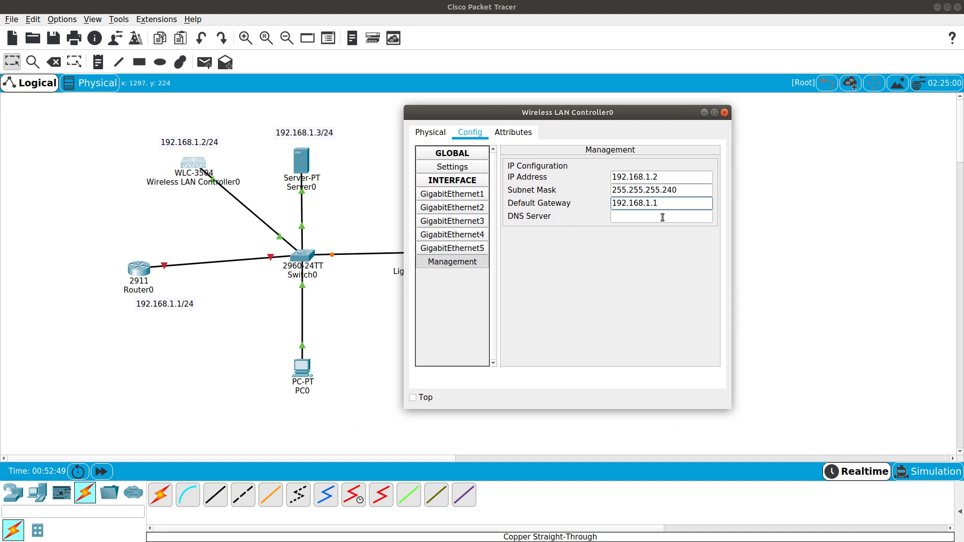
{"action": "left_click_drag", "start_coordinate": [656, 203], "coordinate": [611, 206]}
{"action": "left_click", "coordinate": [627, 215]}
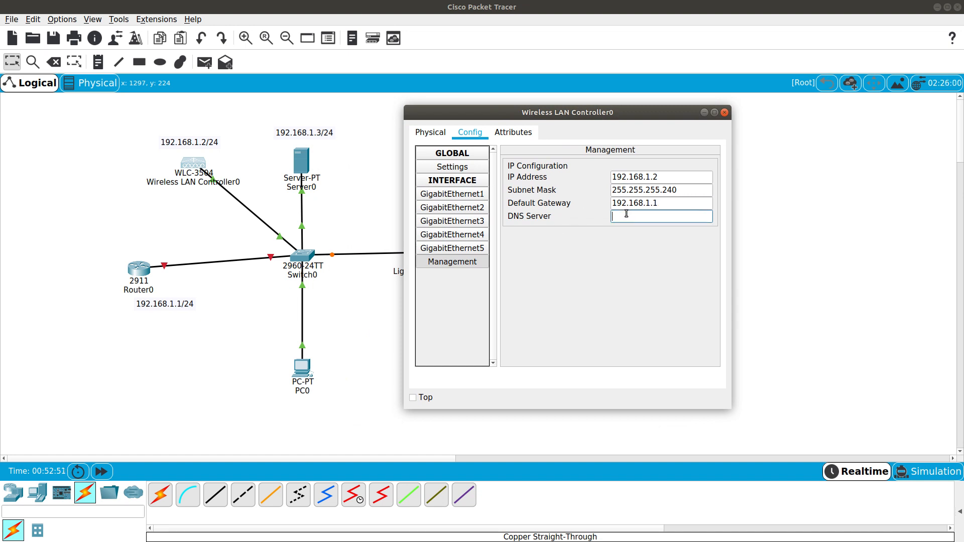
Copy the 192.168.1.2 management address and close the controller window
{"action": "left_click_drag", "start_coordinate": [664, 176], "coordinate": [613, 175]}
{"action": "right_click", "coordinate": [621, 177]}
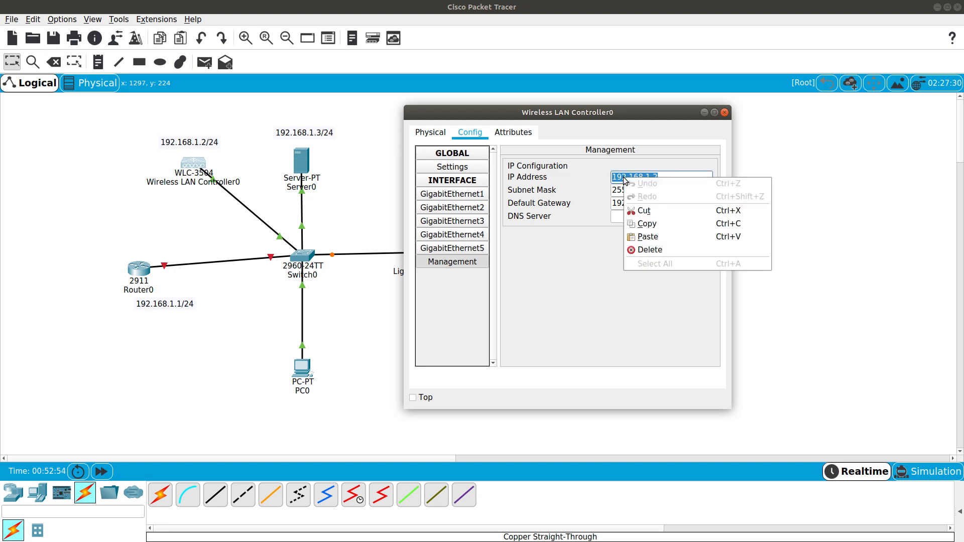
{"action": "left_click", "coordinate": [643, 226]}
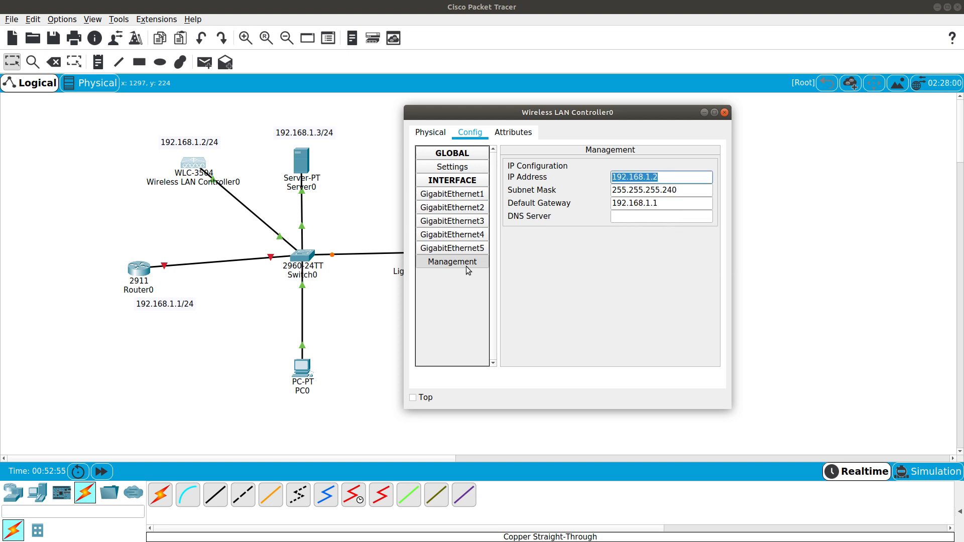
{"action": "left_click", "coordinate": [725, 112]}
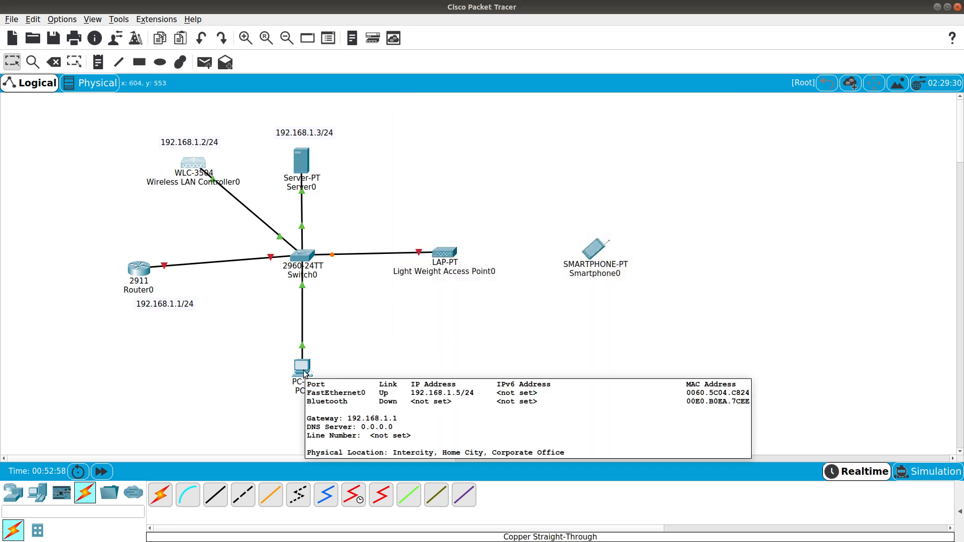
{"action": "left_click", "coordinate": [304, 372]}
{"action": "left_click_drag", "start_coordinate": [421, 121], "coordinate": [505, 116]}
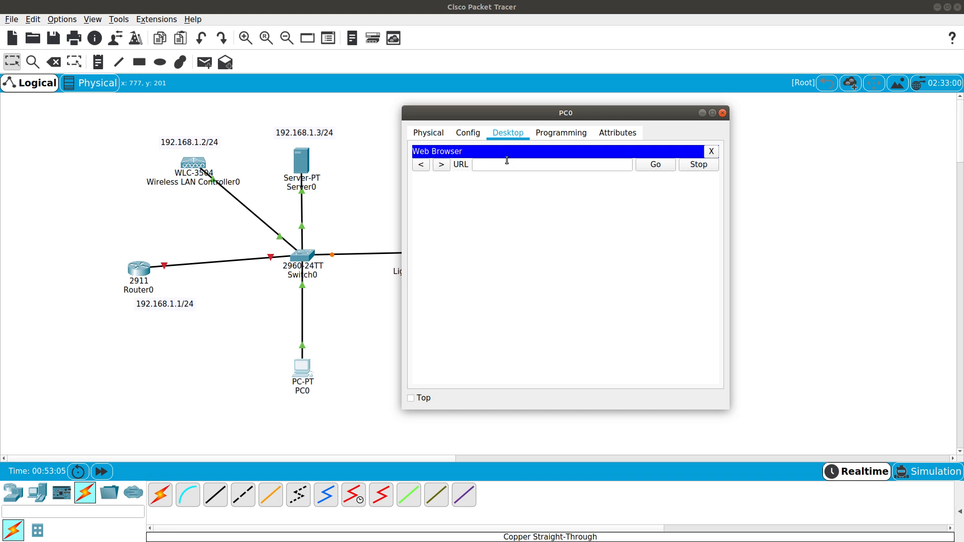
{"action": "left_click", "coordinate": [507, 161]}
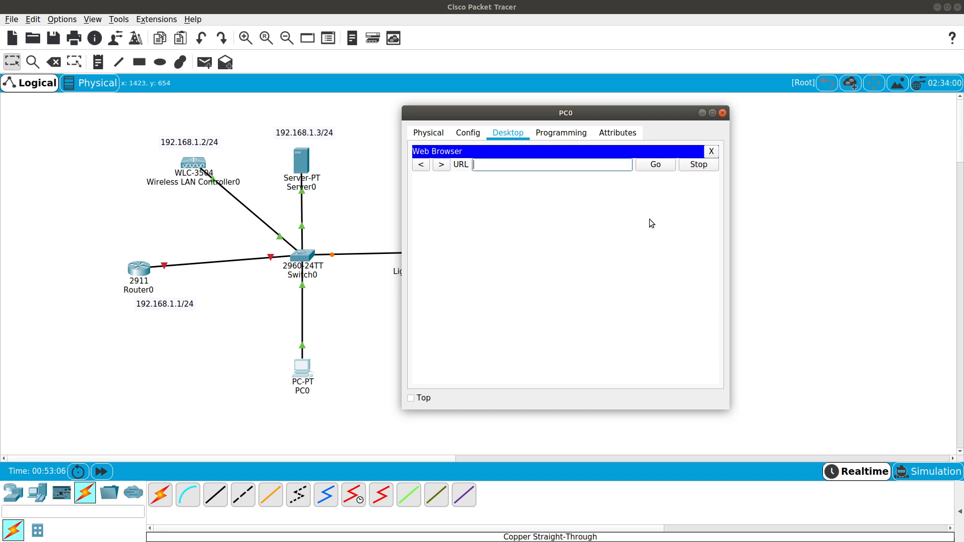
{"action": "right_click", "coordinate": [584, 164]}
{"action": "left_click", "coordinate": [602, 224]}
{"action": "key", "text": "Return"}
{"action": "left_click_drag", "start_coordinate": [528, 116], "coordinate": [603, 120]}
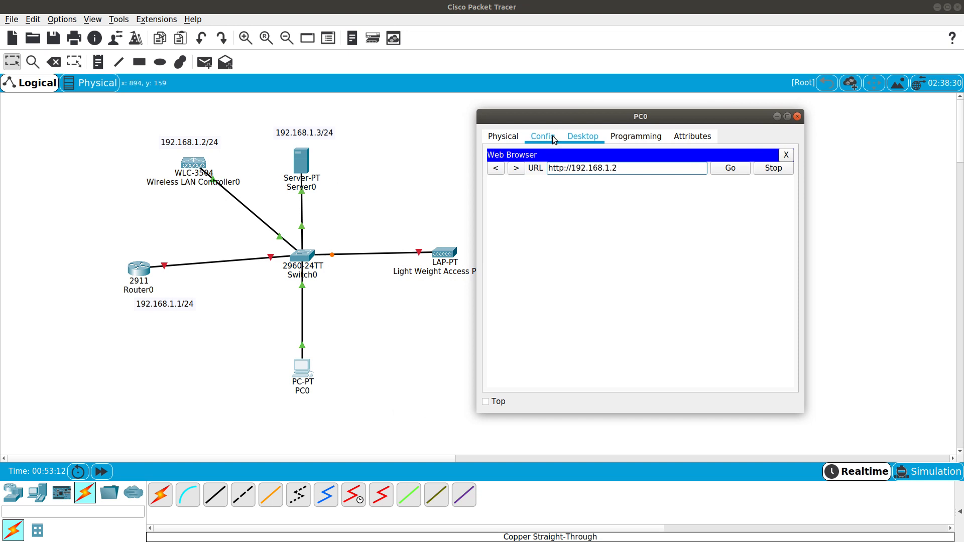
{"action": "left_click_drag", "start_coordinate": [569, 118], "coordinate": [589, 114]}
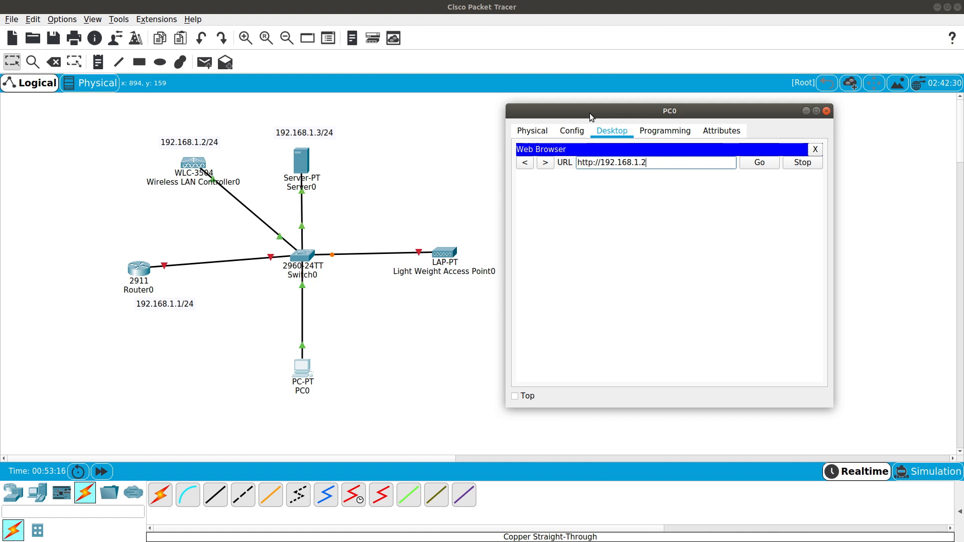
{"action": "mouse_move", "coordinate": [590, 113]}
{"action": "left_mouse_down"}
{"action": "mouse_move", "coordinate": [611, 107]}
{"action": "mouse_move", "coordinate": [594, 101]}
{"action": "left_mouse_up"}
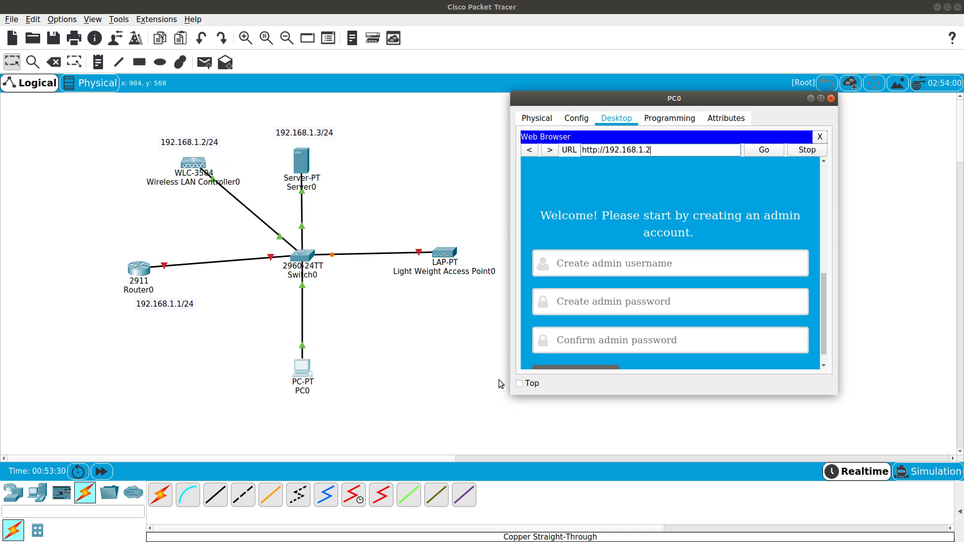
Enlarge PC0's browser window so the whole admin account form is visible
{"action": "left_click_drag", "start_coordinate": [511, 395], "coordinate": [447, 448]}
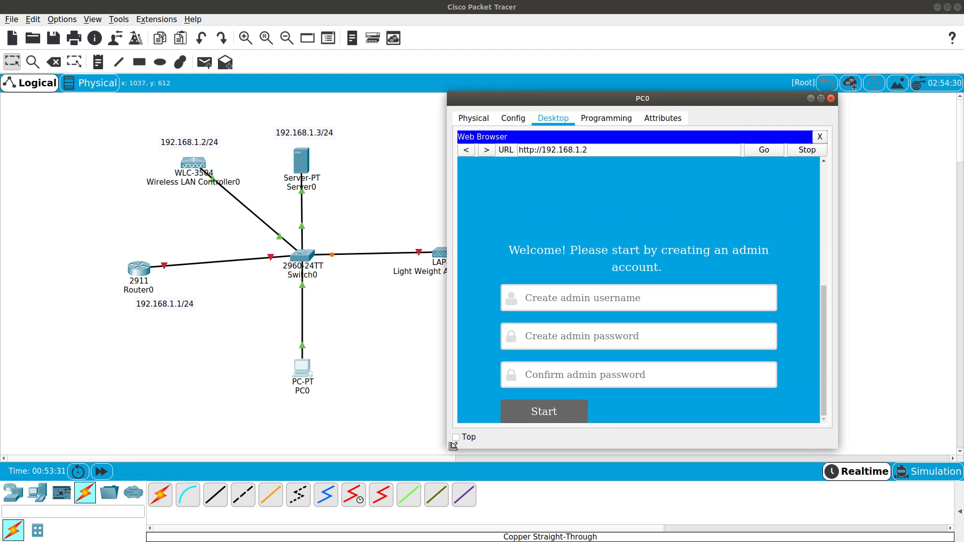
{"action": "left_click_drag", "start_coordinate": [597, 90], "coordinate": [632, 68]}
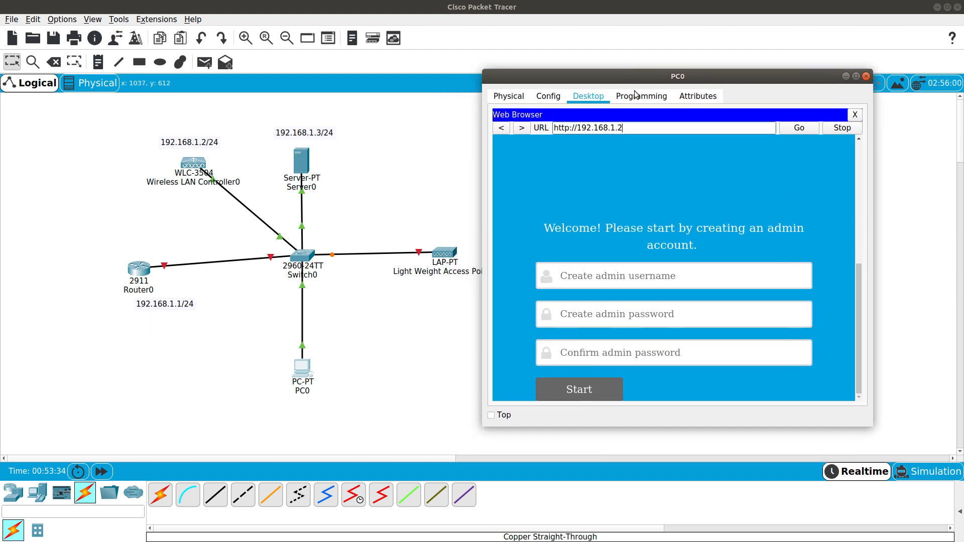
{"action": "double_click", "coordinate": [552, 129]}
{"action": "left_click", "coordinate": [569, 129]}
{"action": "left_click_drag", "start_coordinate": [870, 425], "coordinate": [911, 457]}
{"action": "left_click_drag", "start_coordinate": [570, 262], "coordinate": [718, 277]}
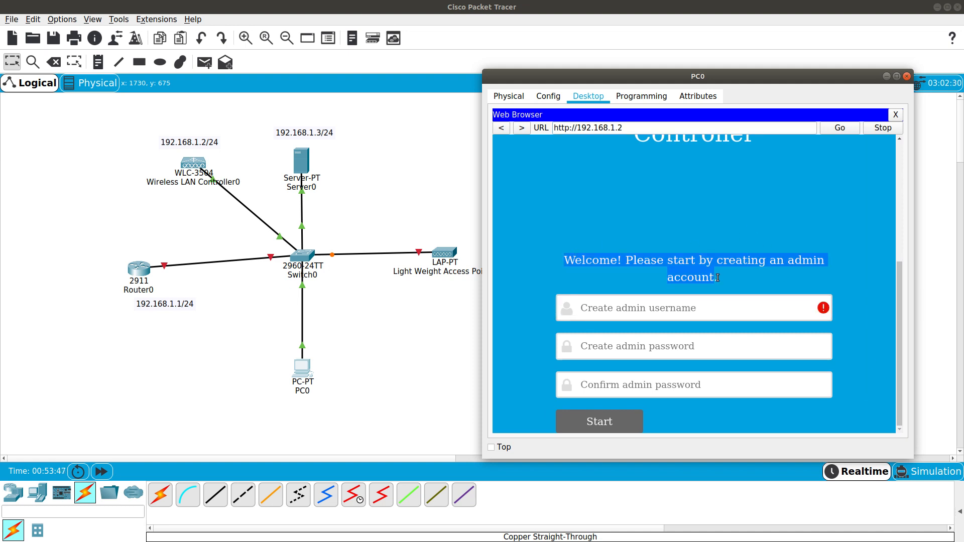
Create the controller admin account with username admin and a confirmed password
{"action": "left_click", "coordinate": [617, 317]}
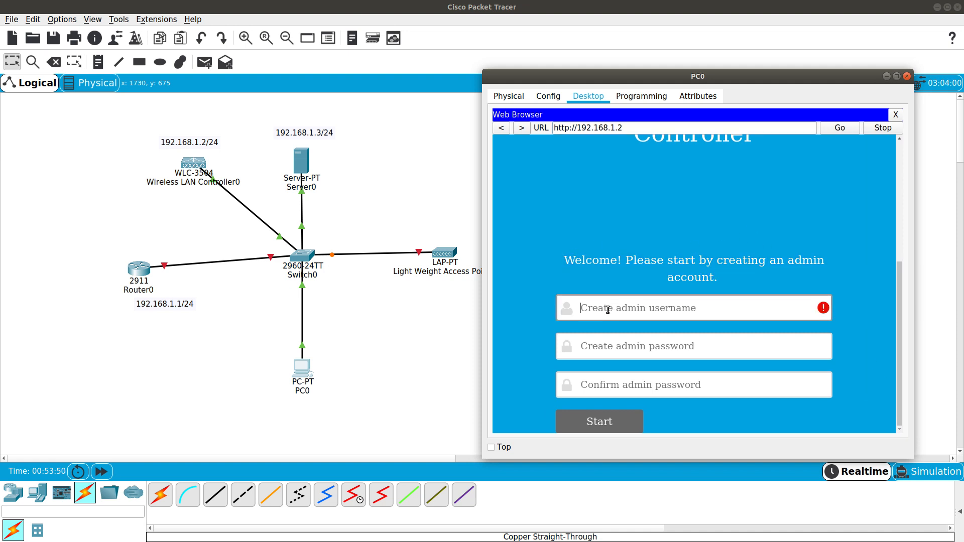
{"action": "type", "text": "admin"}
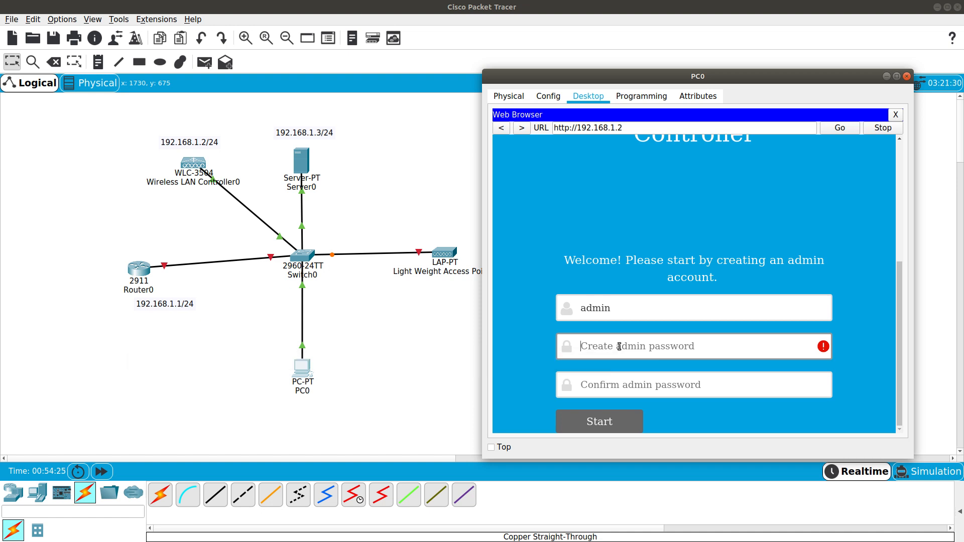
{"action": "type", "text": "Cisco1"}
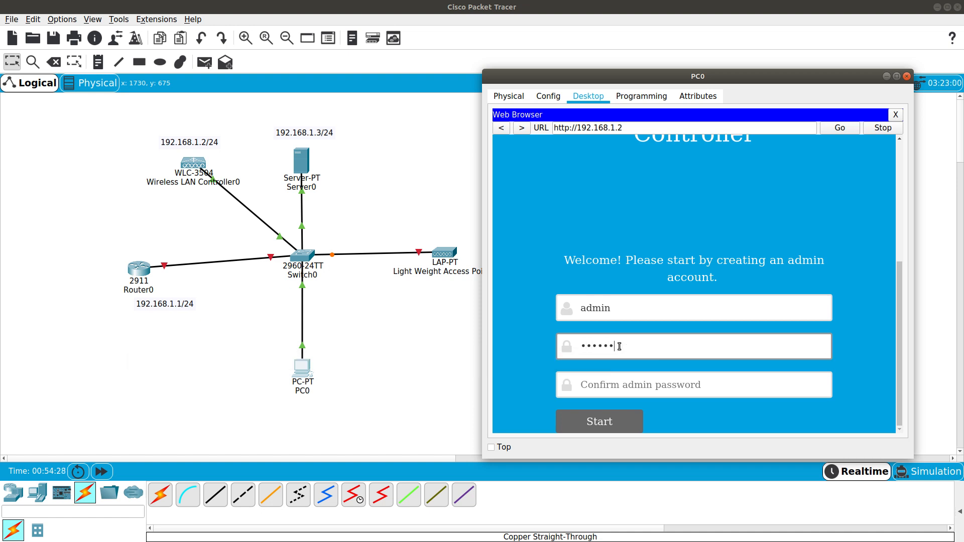
{"action": "type", "text": "23456"}
{"action": "left_click", "coordinate": [619, 385]}
{"action": "type", "text": "Cisco123456"}
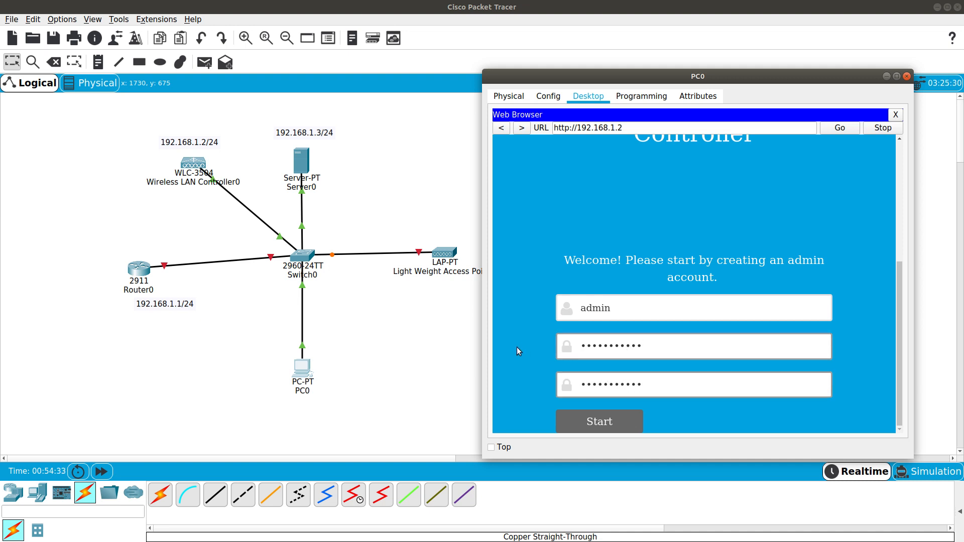
{"action": "left_click", "coordinate": [609, 426]}
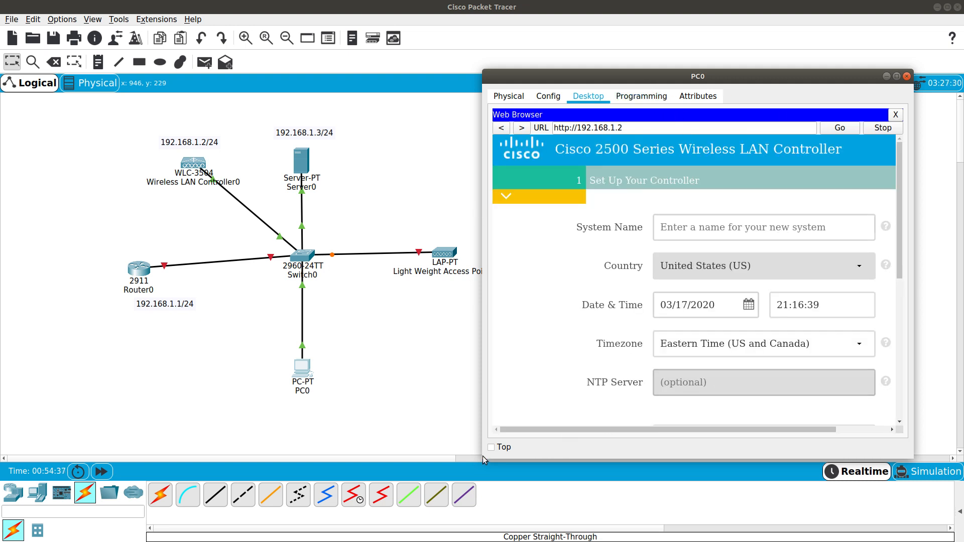
Enlarge PC0's window and enter the controller system name WLANC
{"action": "left_click_drag", "start_coordinate": [484, 458], "coordinate": [365, 500]}
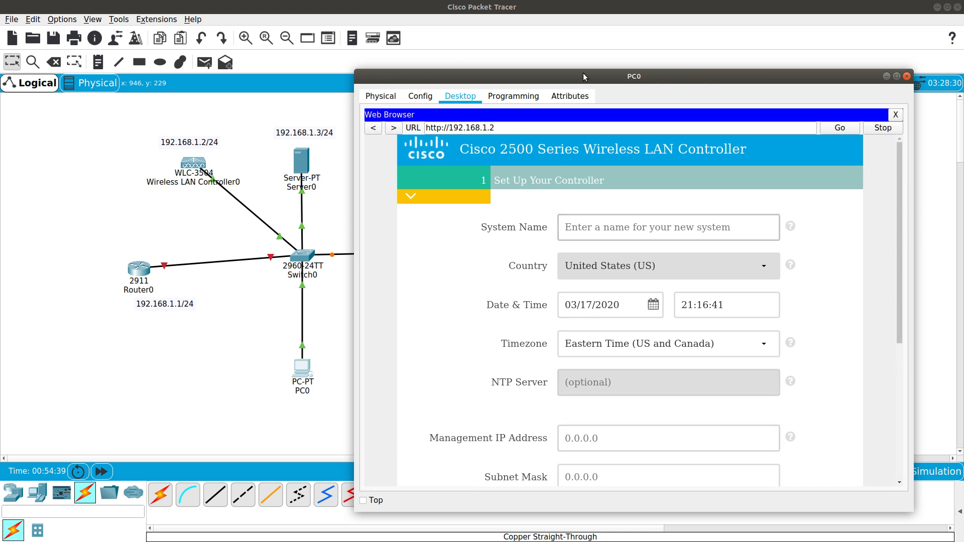
{"action": "left_click_drag", "start_coordinate": [583, 73], "coordinate": [600, 38]}
{"action": "left_click", "coordinate": [594, 193]}
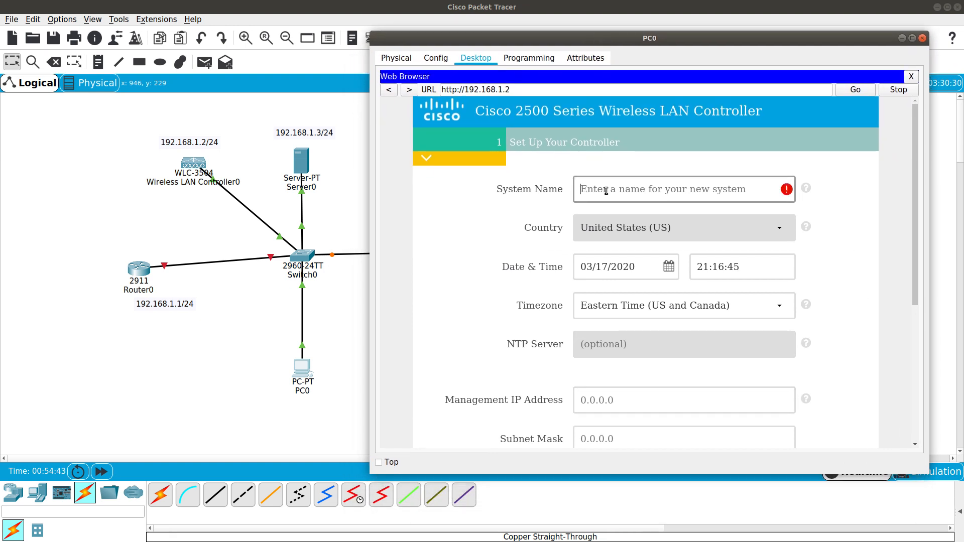
{"action": "type", "text": "W"}
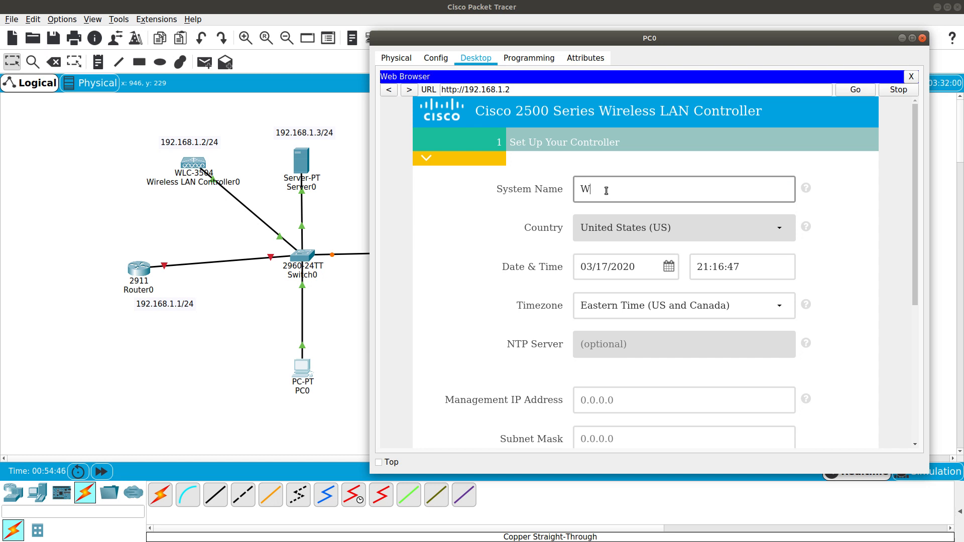
{"action": "type", "text": "LANC"}
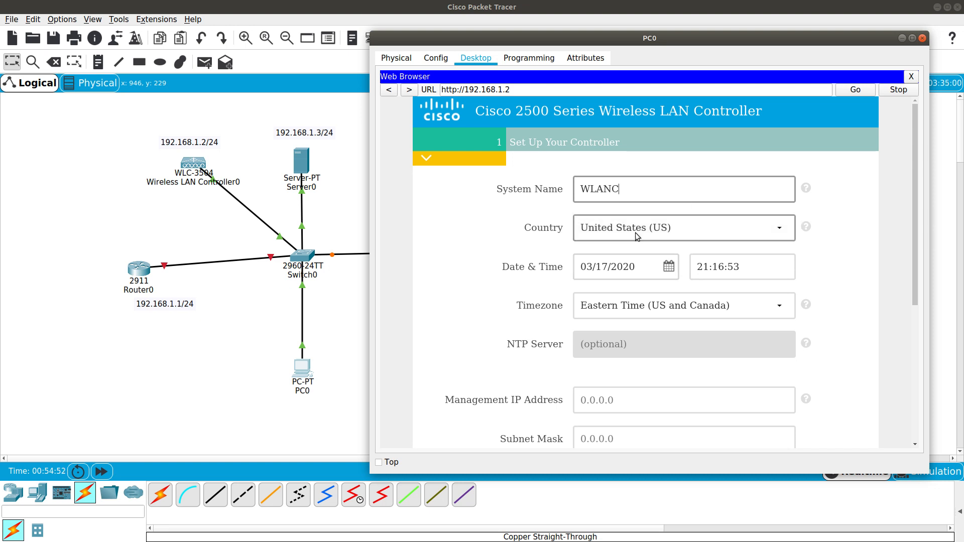
Set management IP 192.168.1.2, mask 255.255.255.0, gateway 192.168.1.1, keep VLAN 0, and continue
{"action": "scroll", "coordinate": [636, 291], "scroll_direction": "down", "scroll_amount": 3}
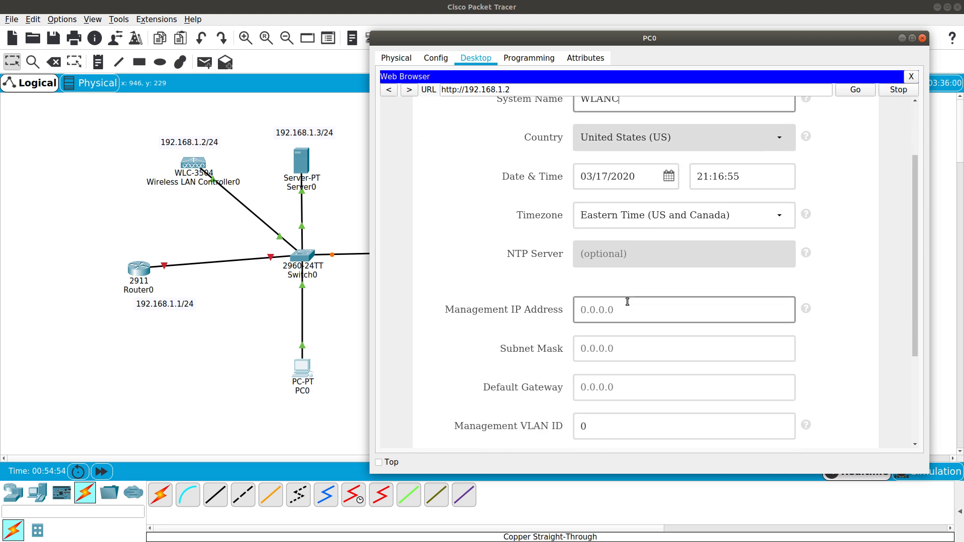
{"action": "left_click", "coordinate": [628, 304]}
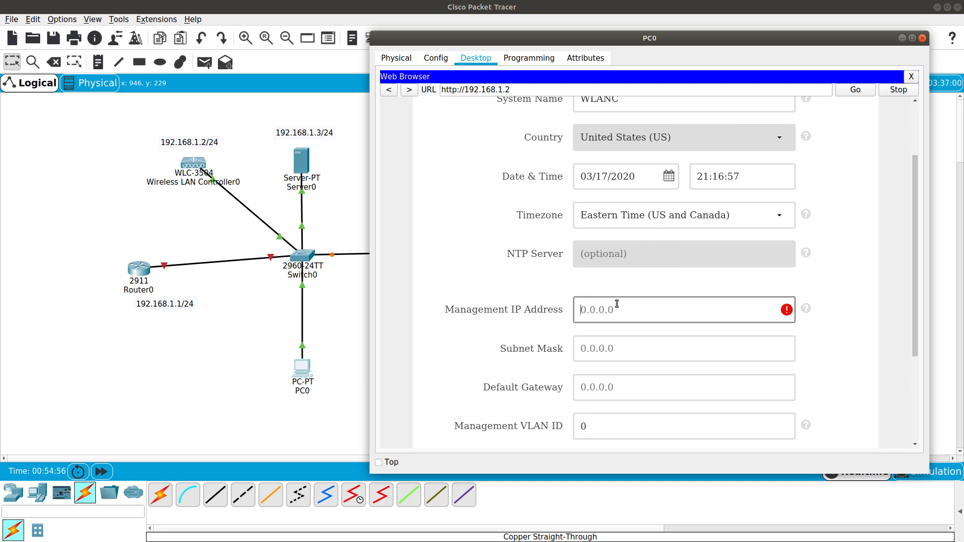
{"action": "type", "text": "192.168.1.2"}
{"action": "left_click", "coordinate": [625, 339]}
{"action": "type", "text": "255.255.255.0"}
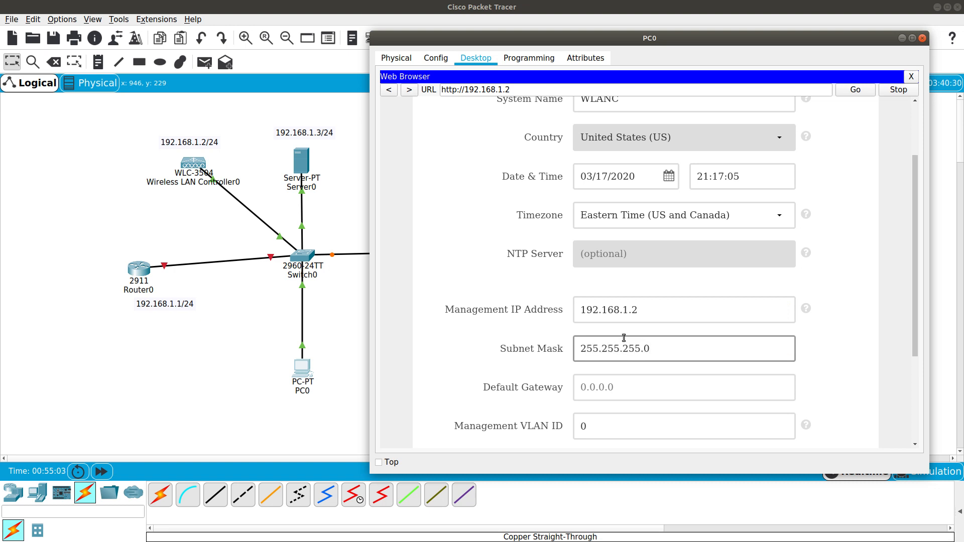
{"action": "key", "text": "Tab"}
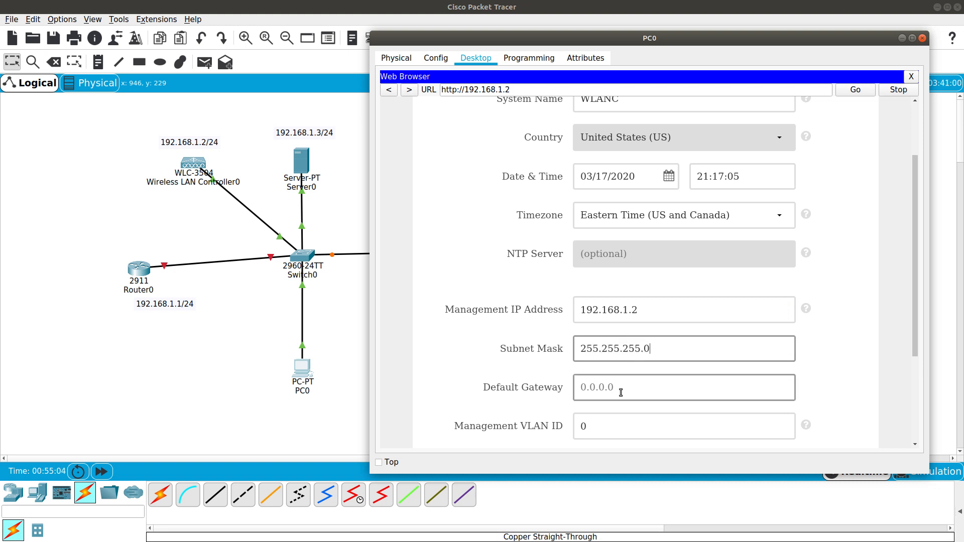
{"action": "type", "text": "192.168.1.1"}
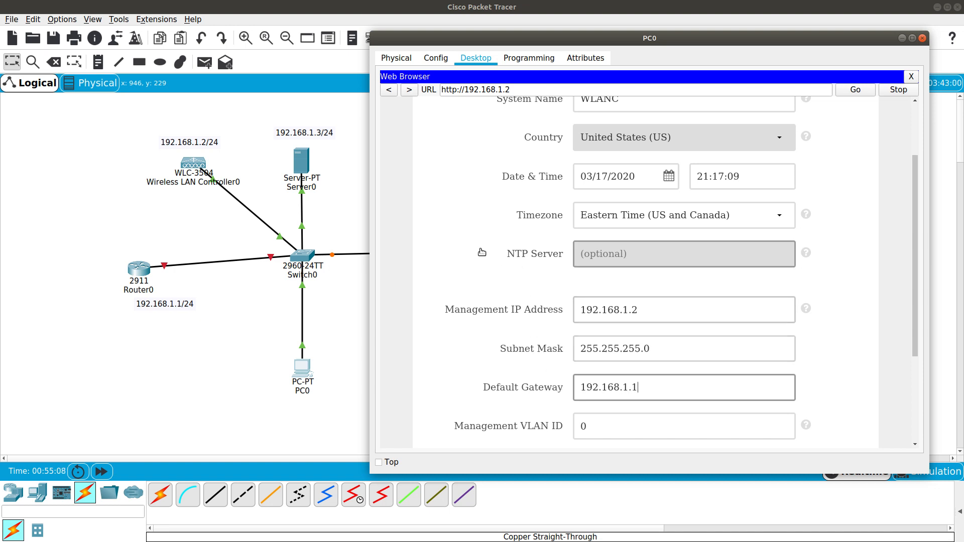
{"action": "mouse_move", "coordinate": [810, 310]}
{"action": "scroll", "coordinate": [809, 308], "scroll_direction": "down", "scroll_amount": 4}
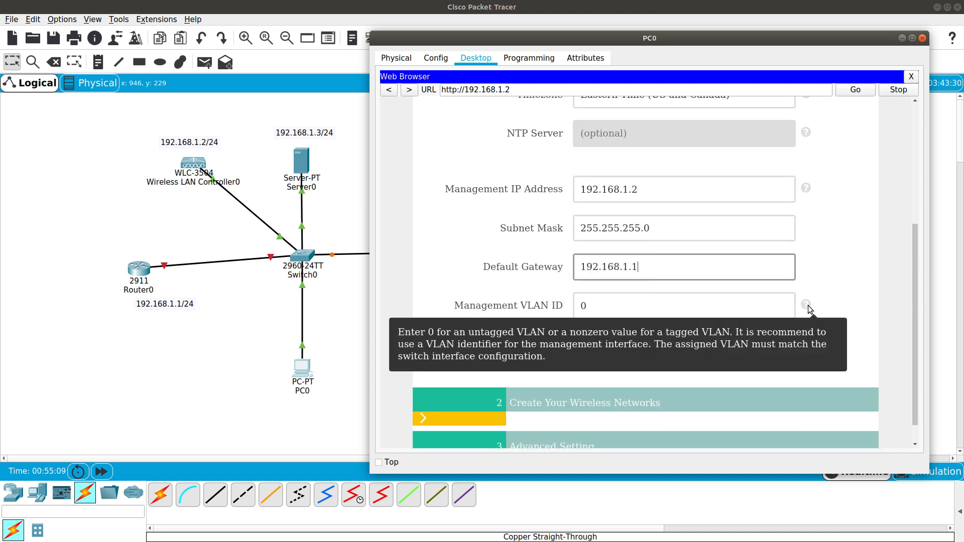
{"action": "left_click", "coordinate": [648, 307]}
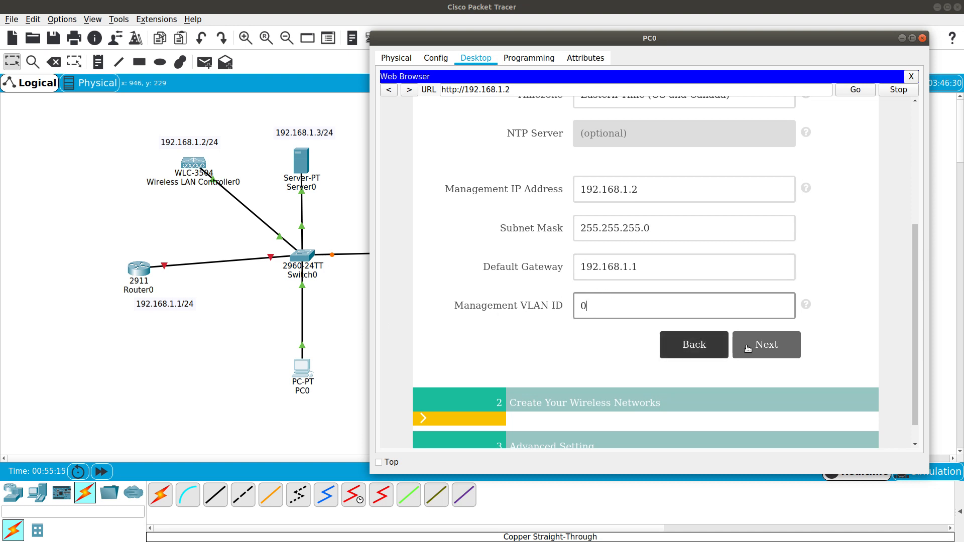
{"action": "left_click", "coordinate": [767, 344]}
{"action": "scroll", "coordinate": [545, 300], "scroll_direction": "up", "scroll_amount": 3}
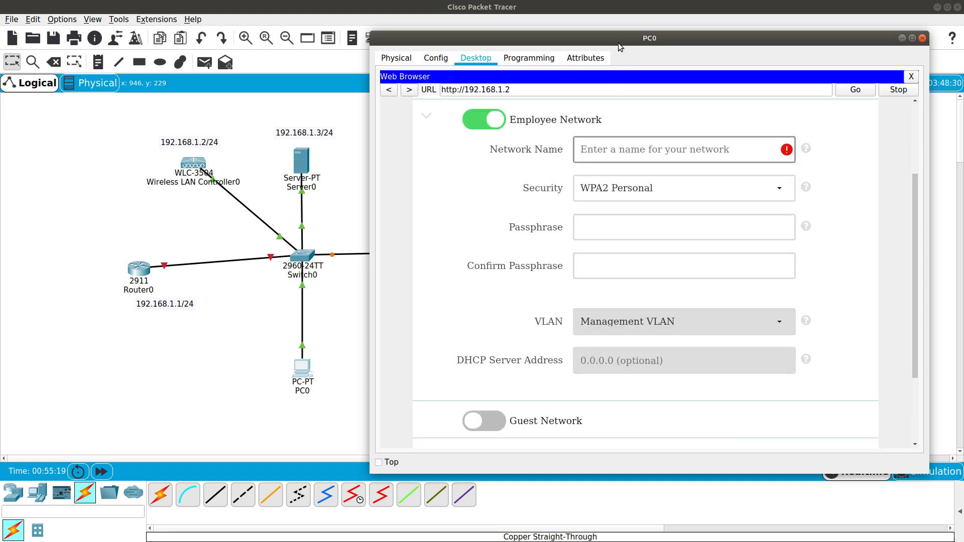
Name the employee network WIFI, keep WPA2 Personal, enter and confirm a passphrase, and continue
{"action": "left_click_drag", "start_coordinate": [616, 42], "coordinate": [703, 51]}
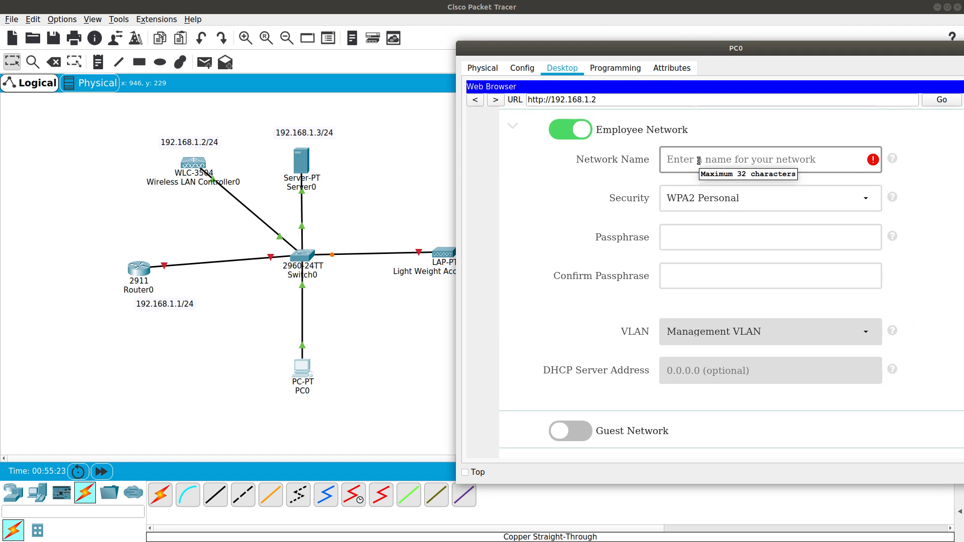
{"action": "type", "text": "WIFI"}
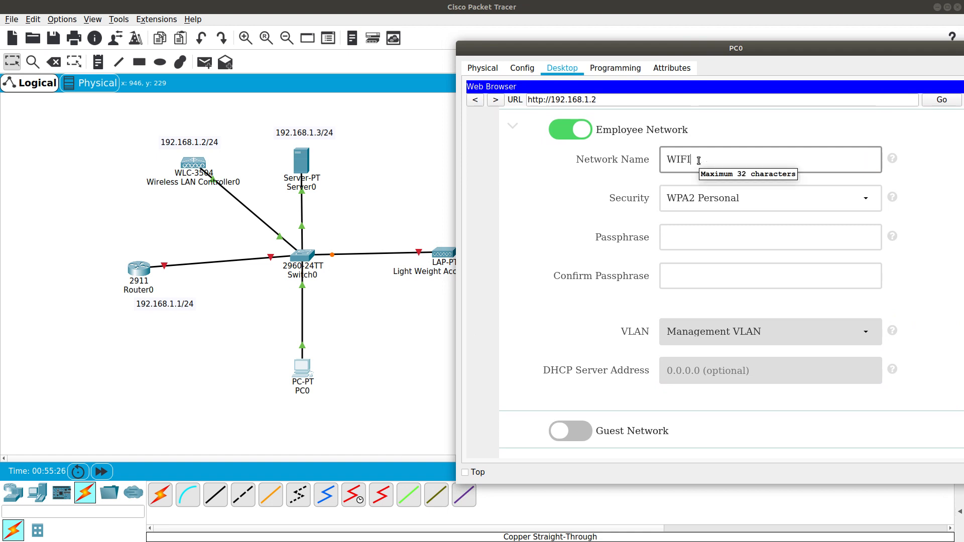
{"action": "left_click", "coordinate": [714, 197]}
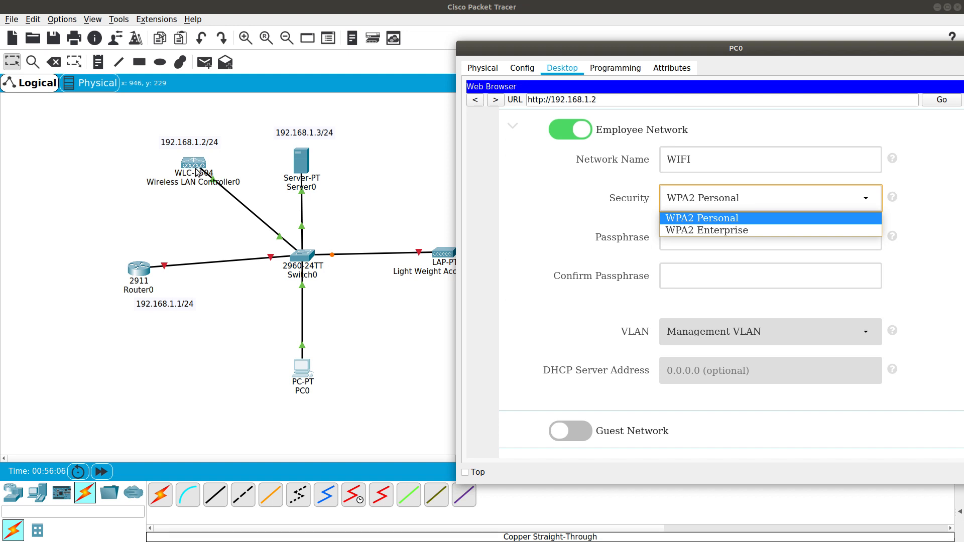
{"action": "left_click", "coordinate": [685, 221]}
{"action": "left_click", "coordinate": [686, 237]}
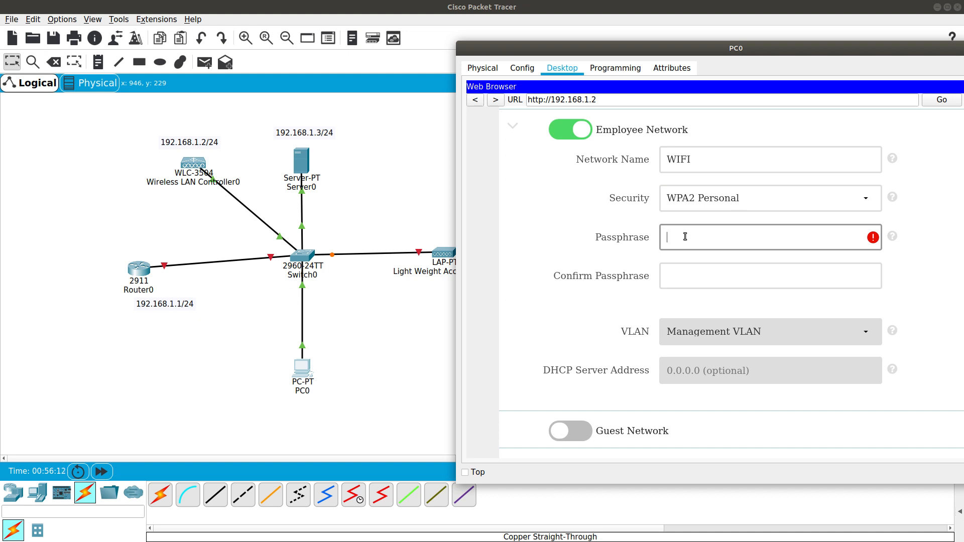
{"action": "type", "text": "•"}
{"action": "key", "text": "BackSpace"}
{"action": "type", "text": "••••••••"}
{"action": "key", "text": "Tab"}
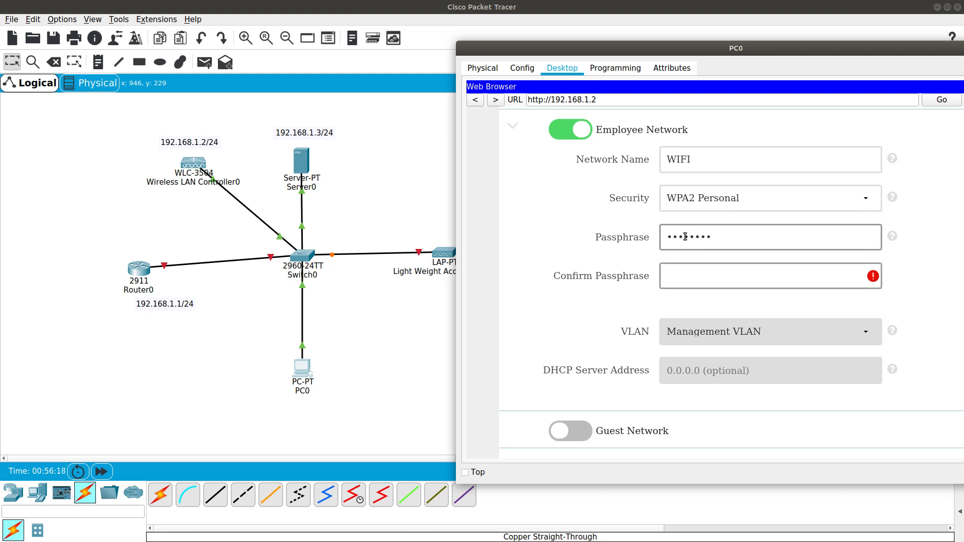
{"action": "type", "text": "••••••••"}
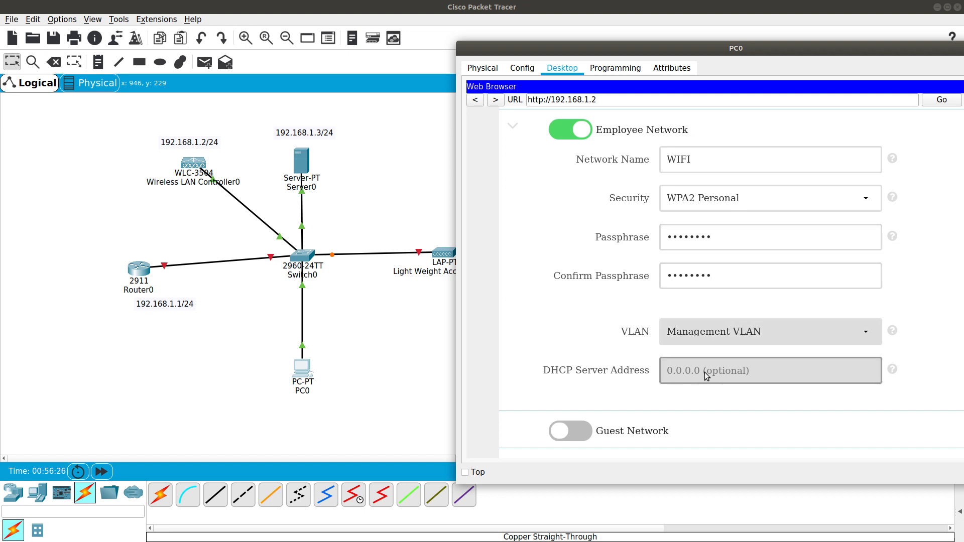
{"action": "scroll", "coordinate": [543, 322], "scroll_direction": "down", "scroll_amount": 3}
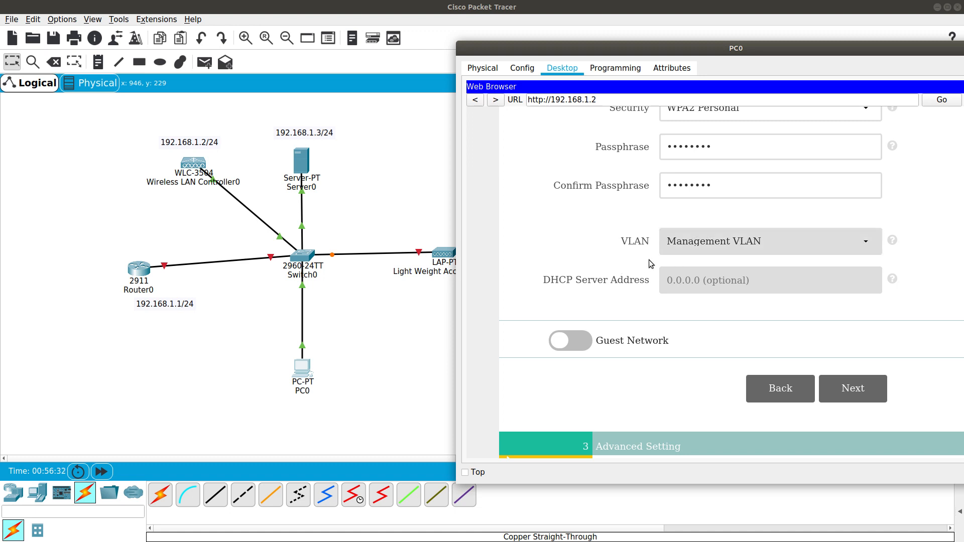
{"action": "scroll", "coordinate": [571, 267], "scroll_direction": "down", "scroll_amount": 1}
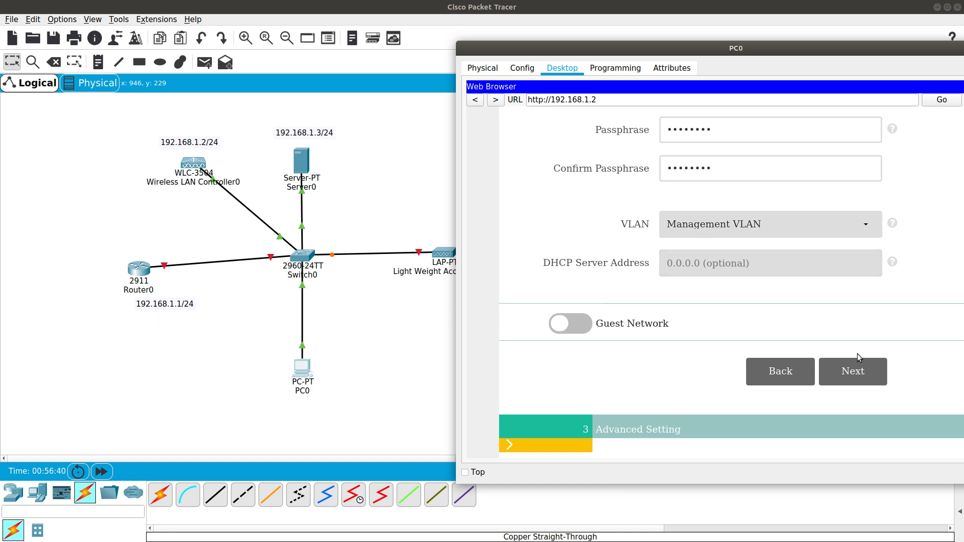
{"action": "left_click", "coordinate": [854, 370]}
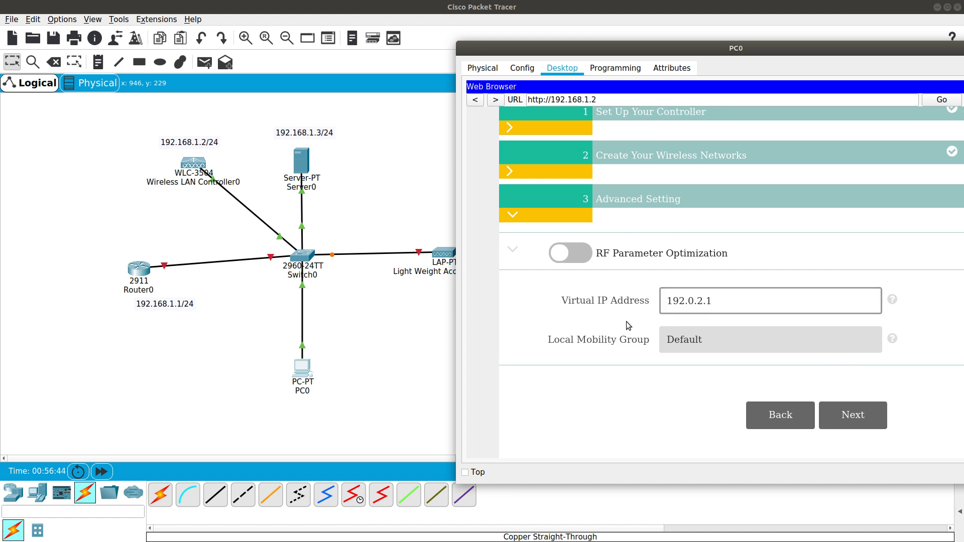
Leave the virtual IP address at 192.0.2.1 and continue to the summary
{"action": "left_click", "coordinate": [724, 299]}
{"action": "left_click_drag", "start_coordinate": [724, 298], "coordinate": [655, 305]}
{"action": "left_click", "coordinate": [715, 335]}
{"action": "left_click", "coordinate": [844, 423]}
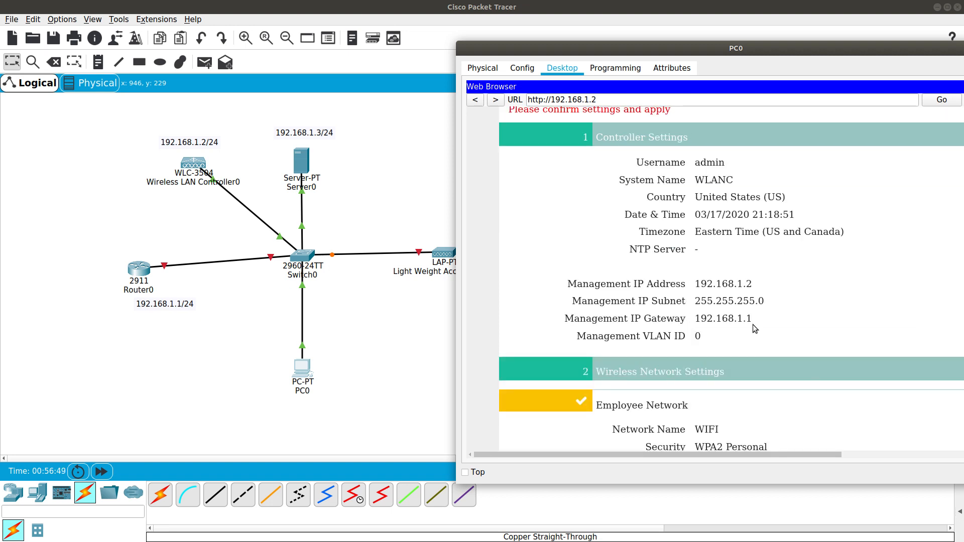
Review the controller settings summary and apply the configuration
{"action": "scroll", "coordinate": [710, 261], "scroll_direction": "down", "scroll_amount": 5}
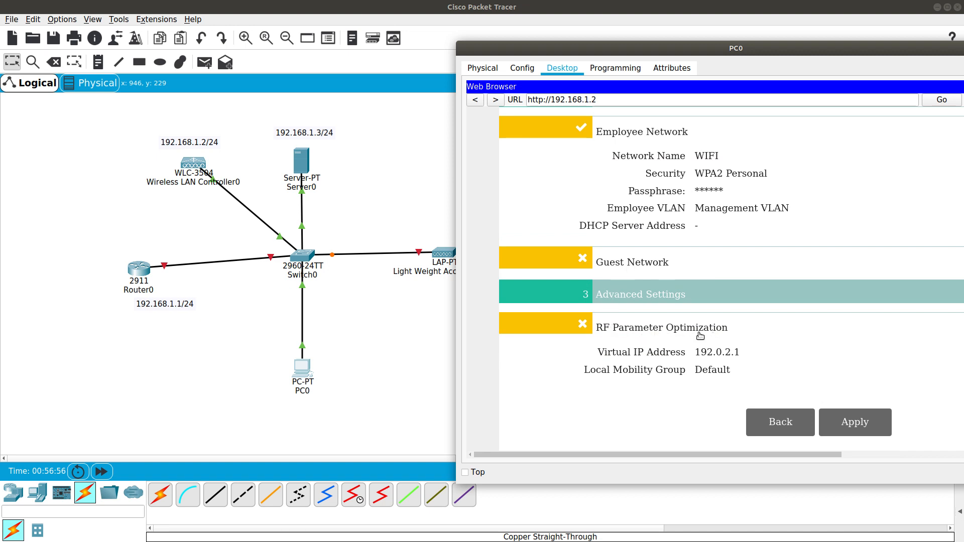
{"action": "scroll", "coordinate": [712, 334], "scroll_direction": "up", "scroll_amount": 5}
{"action": "scroll", "coordinate": [712, 334], "scroll_direction": "down", "scroll_amount": 5}
{"action": "left_click", "coordinate": [837, 419]}
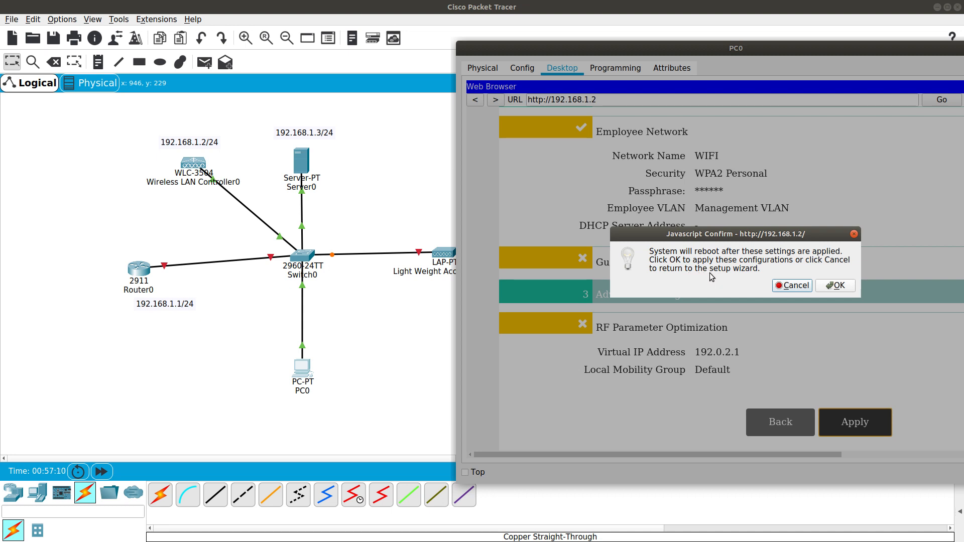
Confirm the controller reboot to save settings, then close PC0's browser back to the topology
{"action": "left_click", "coordinate": [829, 285]}
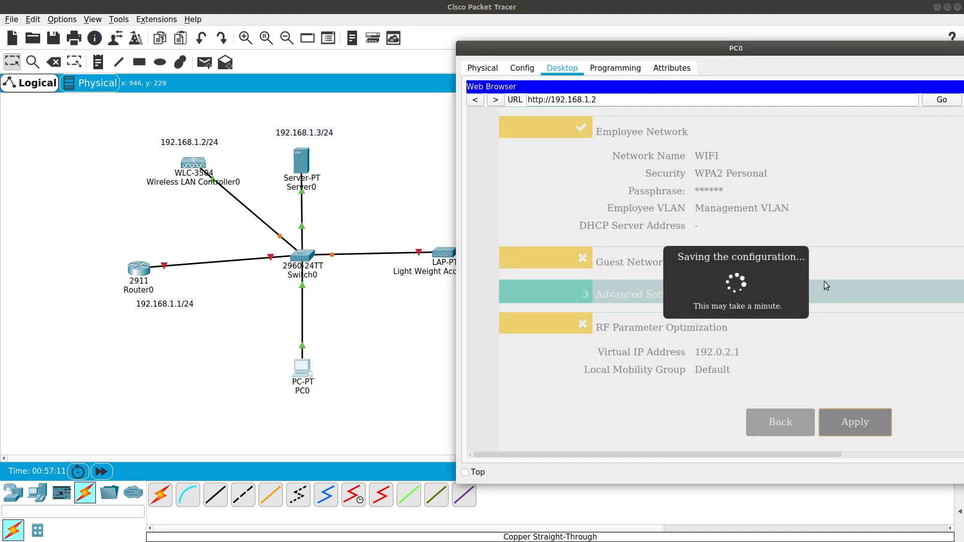
{"action": "left_click_drag", "start_coordinate": [677, 52], "coordinate": [604, 50]}
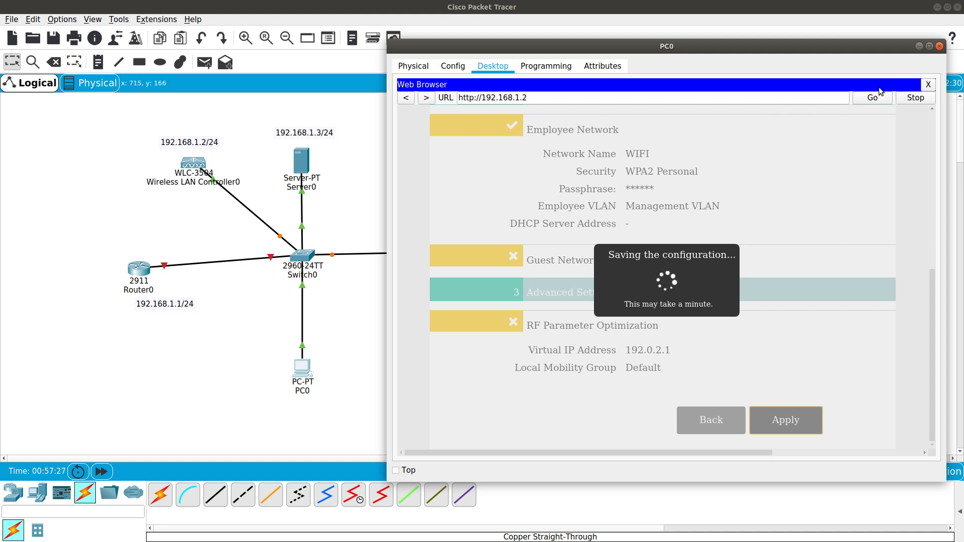
{"action": "left_click", "coordinate": [928, 85]}
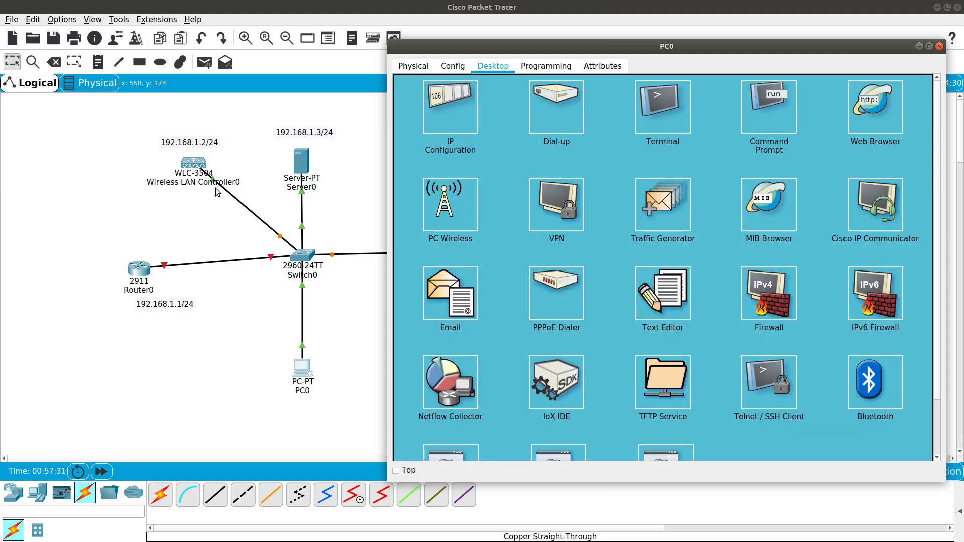
{"action": "left_click", "coordinate": [256, 231]}
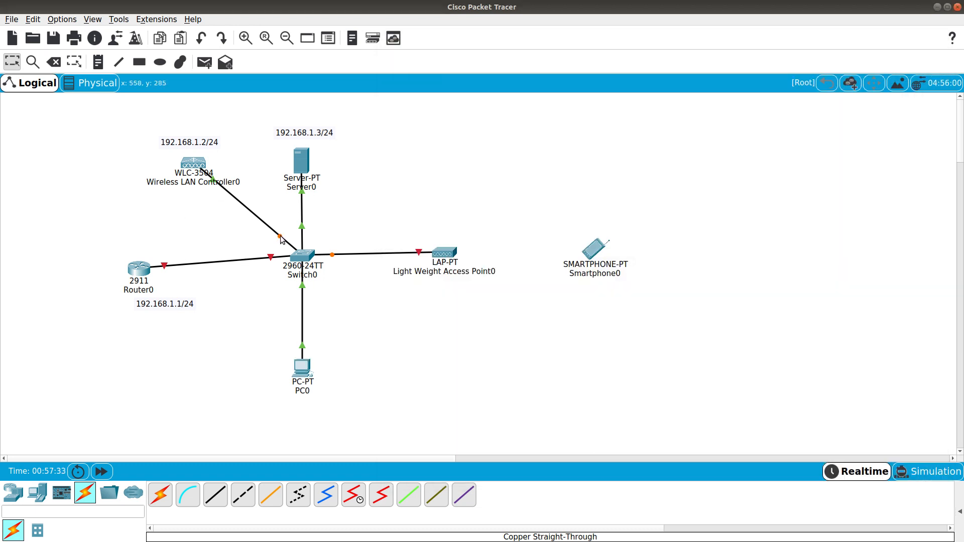
{"action": "left_click", "coordinate": [103, 473]}
{"action": "left_click", "coordinate": [310, 368]}
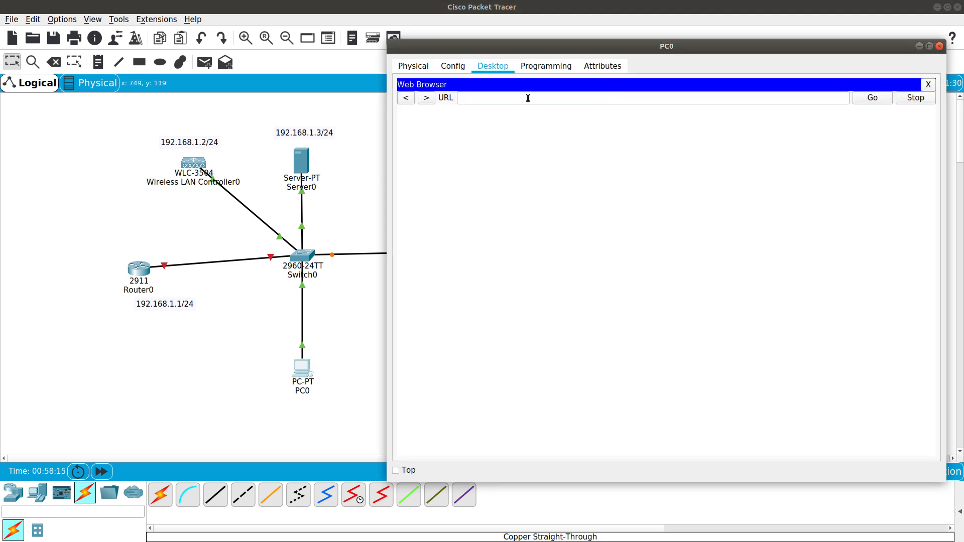
{"action": "left_click", "coordinate": [528, 98]}
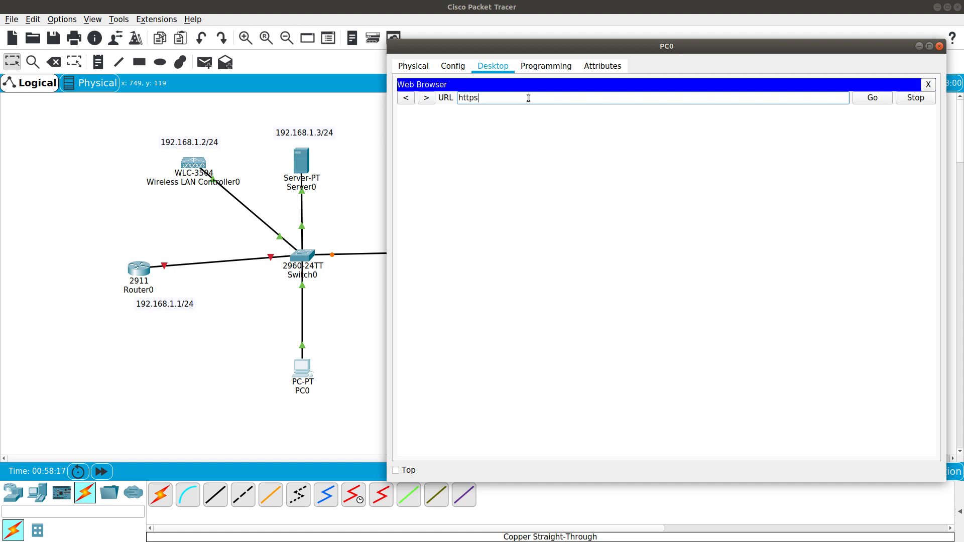
{"action": "type", "text": "https://192.168.1.2"}
{"action": "key", "text": "Return"}
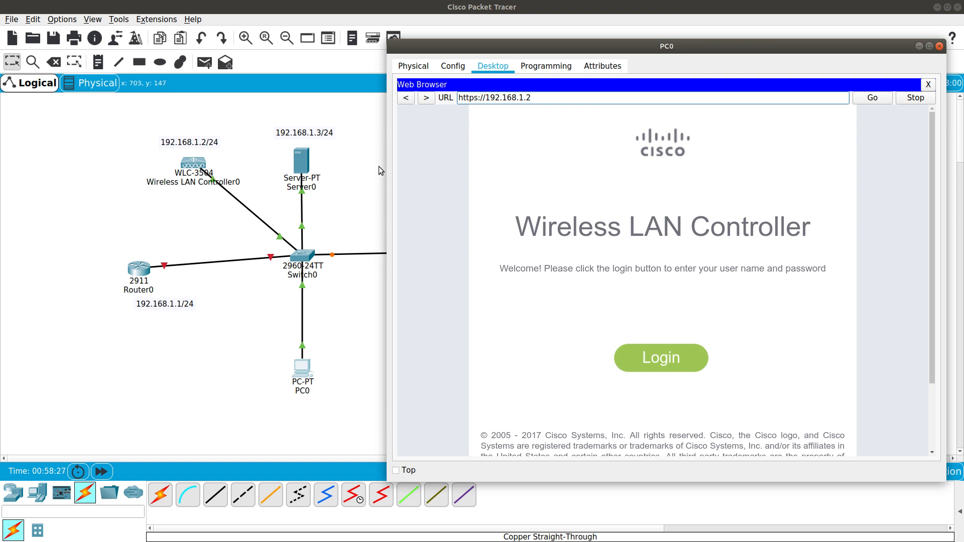
Log in to the controller as admin with its password, reaching the WLANC Monitor Summary
{"action": "left_click", "coordinate": [658, 368]}
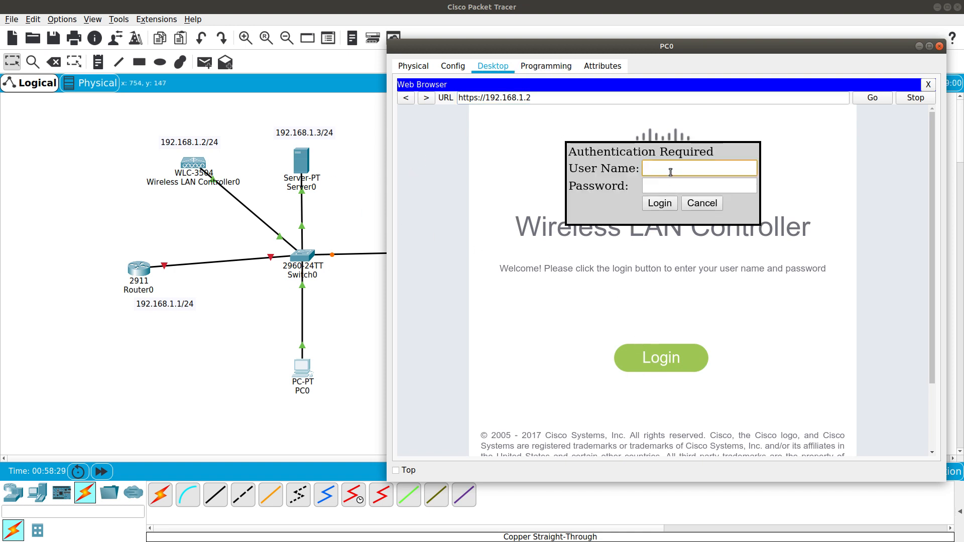
{"action": "type", "text": "admin"}
{"action": "key", "text": "Tab"}
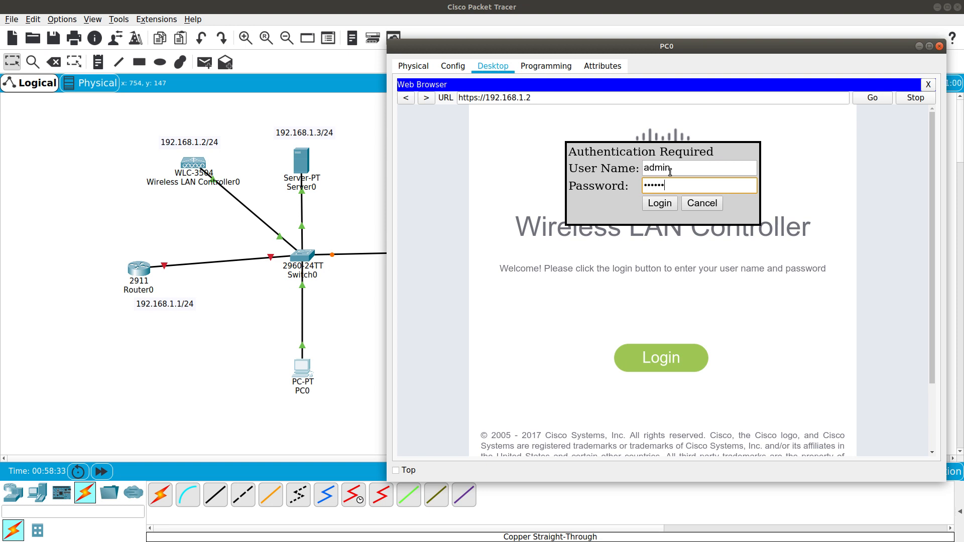
{"action": "key", "text": "Return"}
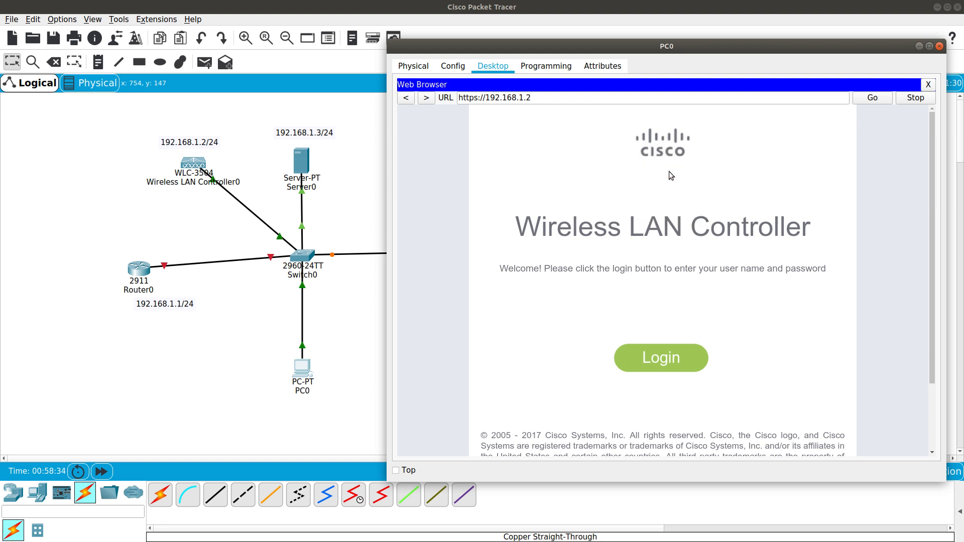
{"action": "left_click", "coordinate": [654, 359]}
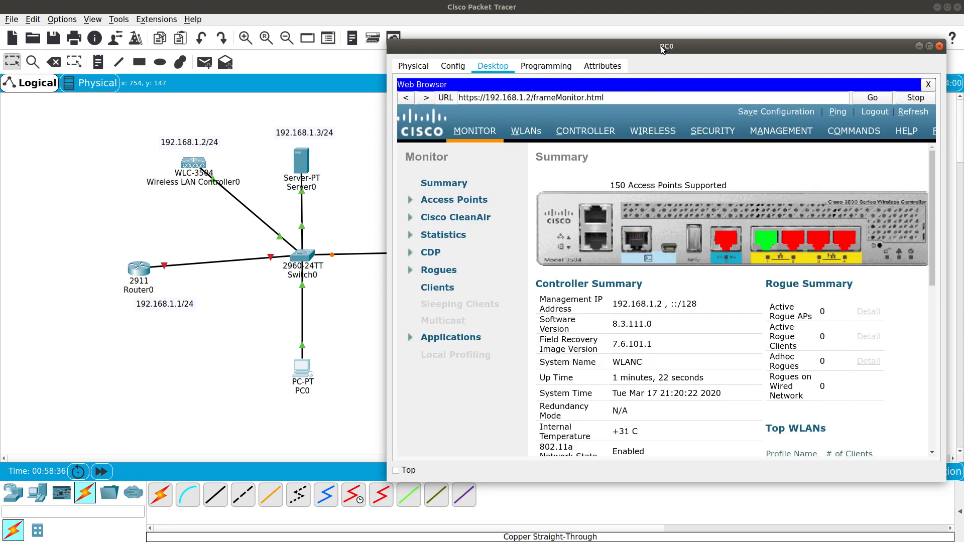
{"action": "left_click_drag", "start_coordinate": [661, 46], "coordinate": [629, 40]}
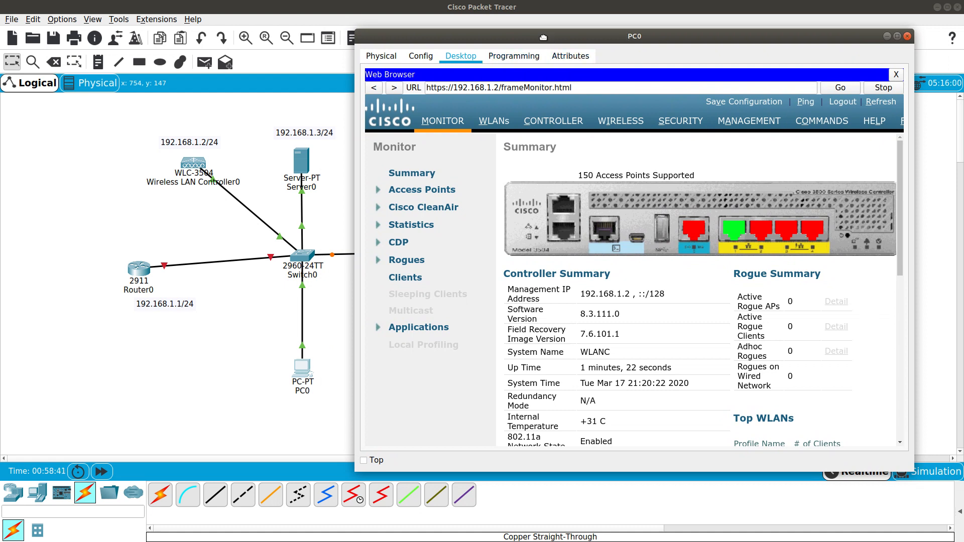
{"action": "left_click_drag", "start_coordinate": [547, 36], "coordinate": [519, 35]}
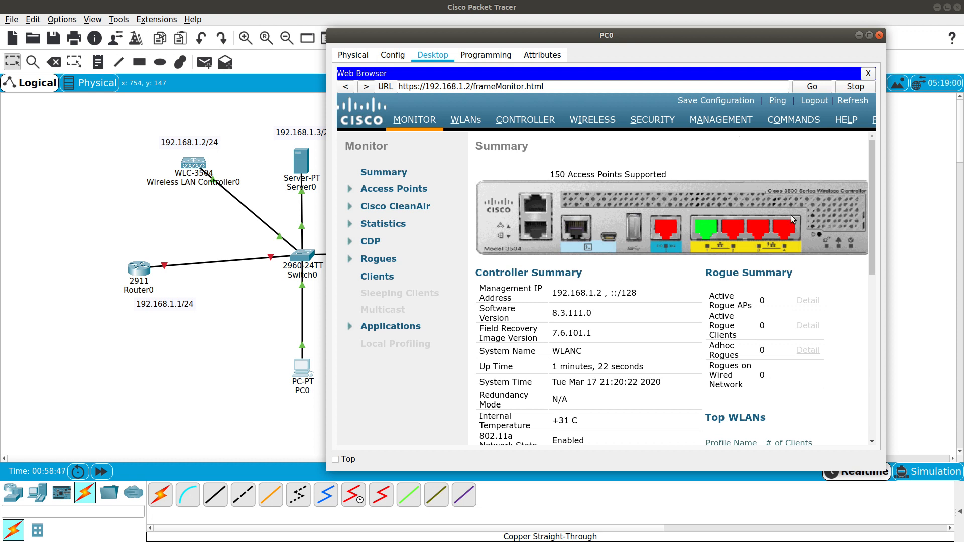
{"action": "left_click_drag", "start_coordinate": [885, 472], "coordinate": [939, 484]}
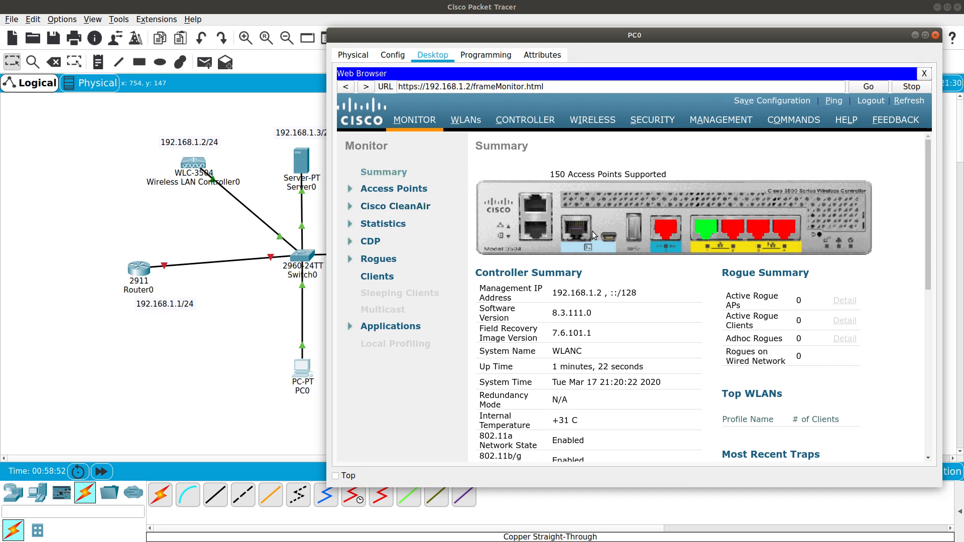
{"action": "scroll", "coordinate": [592, 231], "scroll_direction": "down", "scroll_amount": 2}
{"action": "left_click_drag", "start_coordinate": [554, 233], "coordinate": [597, 232]}
{"action": "double_click", "coordinate": [569, 290]}
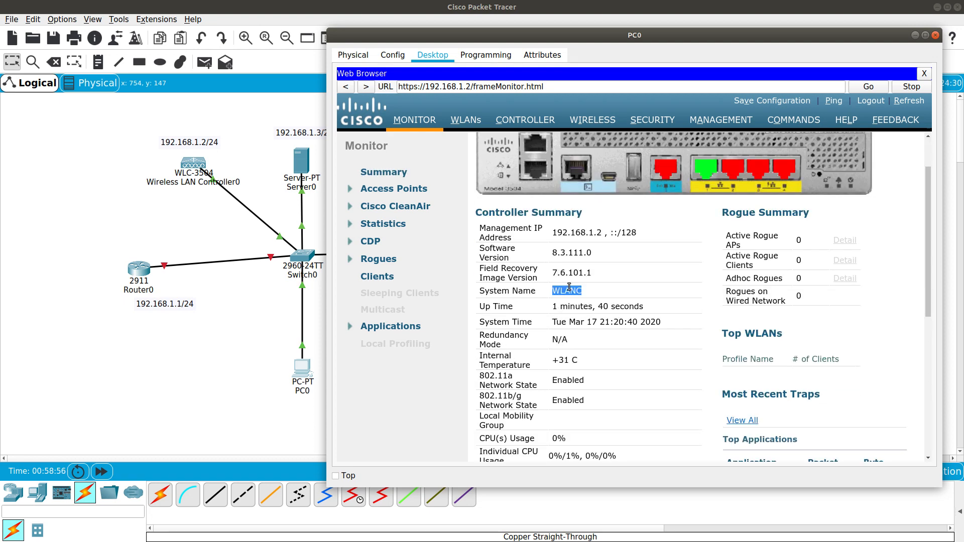
{"action": "scroll", "coordinate": [571, 296], "scroll_direction": "down", "scroll_amount": 2}
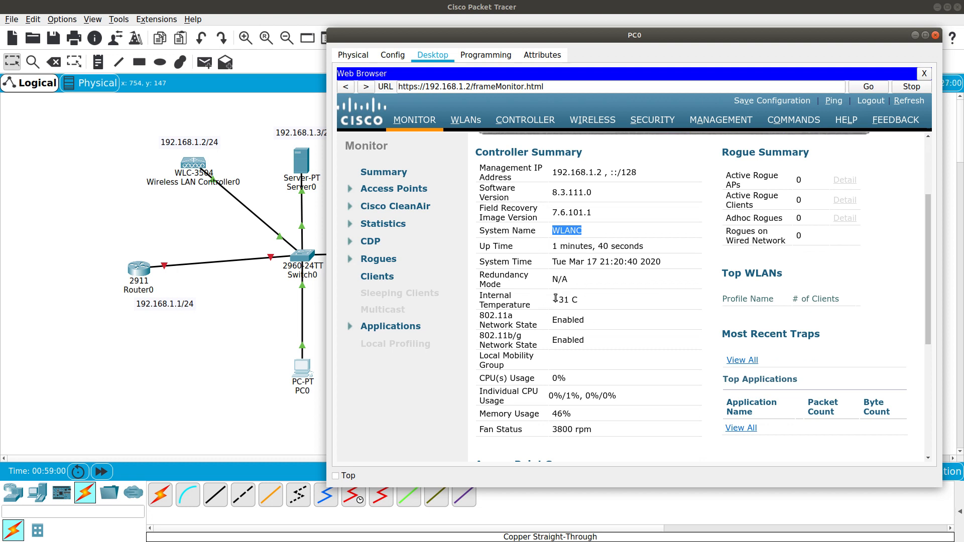
{"action": "left_click_drag", "start_coordinate": [555, 299], "coordinate": [577, 296]}
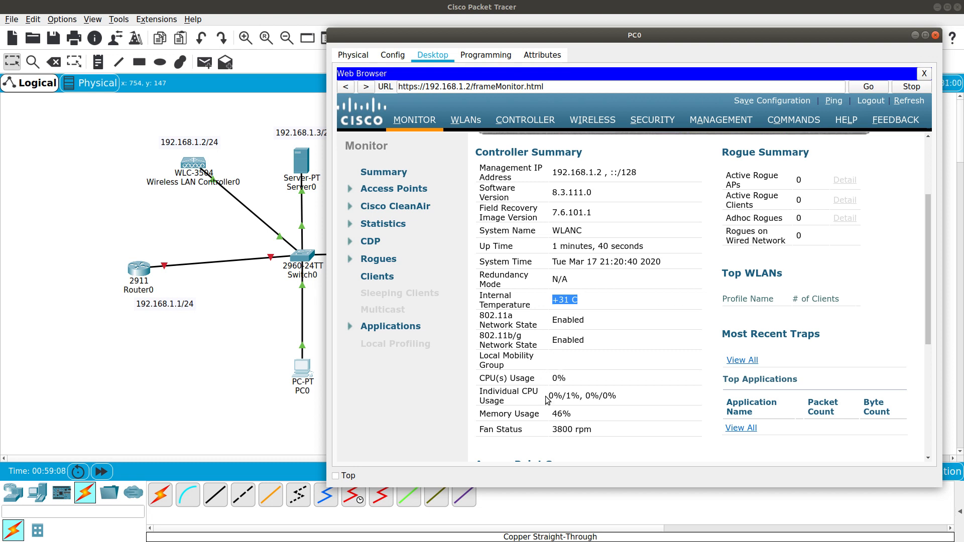
{"action": "scroll", "coordinate": [592, 355], "scroll_direction": "down", "scroll_amount": 3}
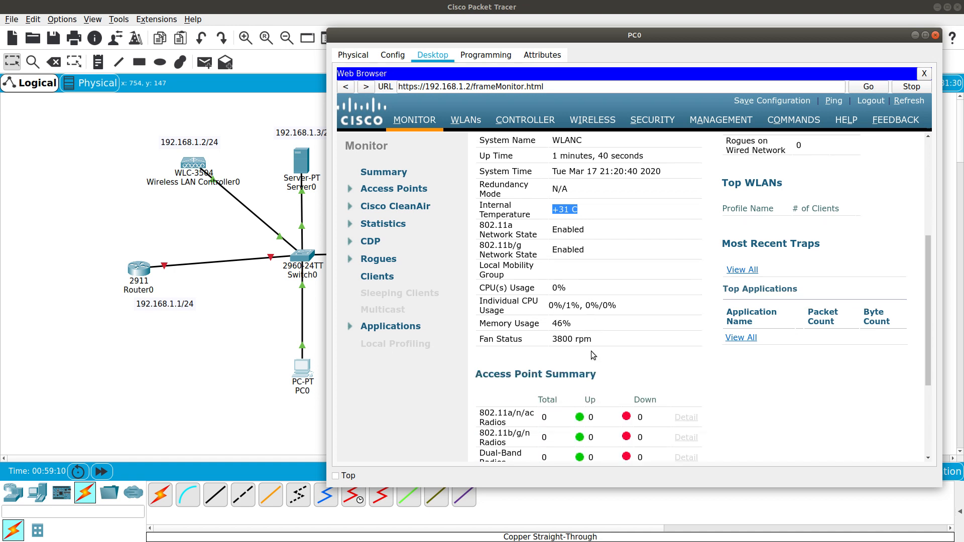
{"action": "scroll", "coordinate": [589, 346], "scroll_direction": "down", "scroll_amount": 5}
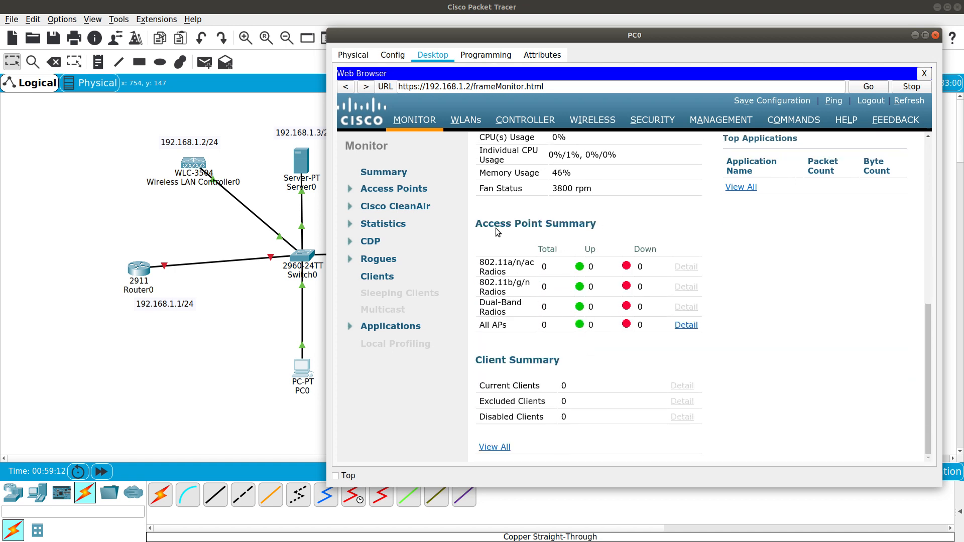
{"action": "left_click_drag", "start_coordinate": [476, 227], "coordinate": [622, 226]}
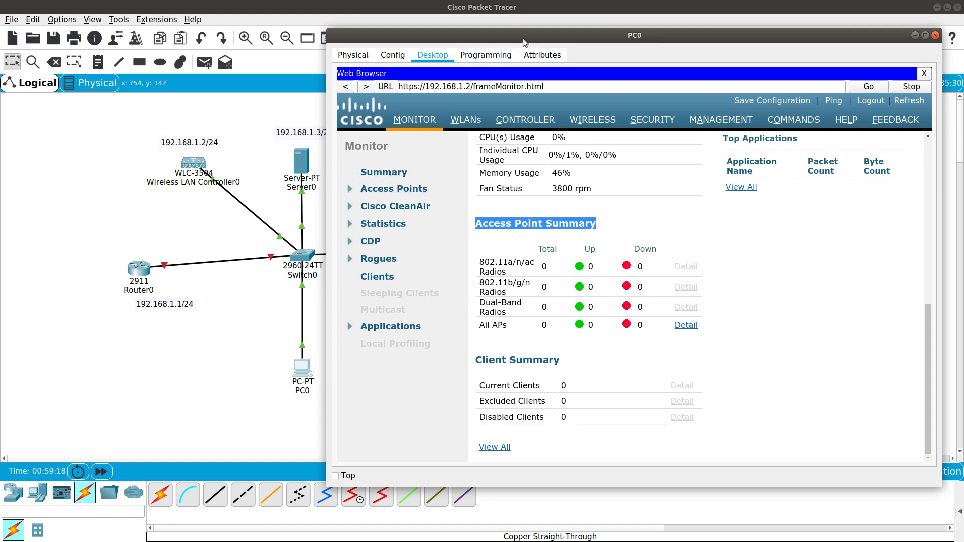
{"action": "left_click_drag", "start_coordinate": [551, 34], "coordinate": [736, 104]}
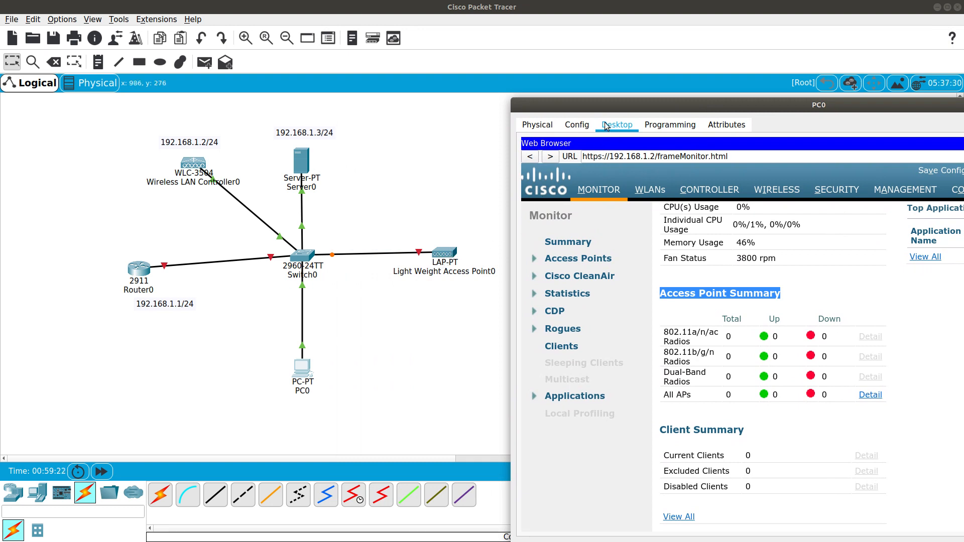
Expand Statistics, CDP and Rogues in the Monitor sidebar, then list the WLANs showing WIFI
{"action": "left_click_drag", "start_coordinate": [589, 105], "coordinate": [514, 46]}
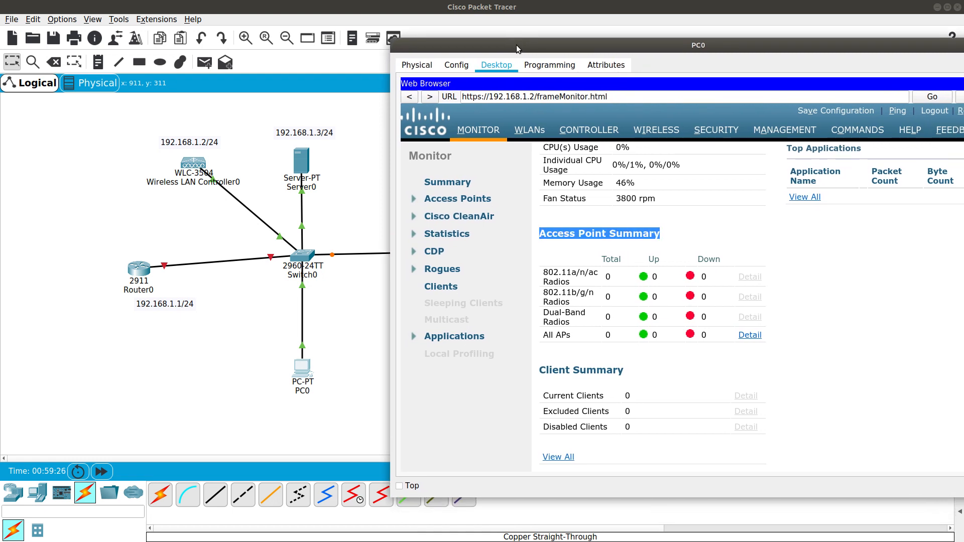
{"action": "left_click", "coordinate": [446, 234]}
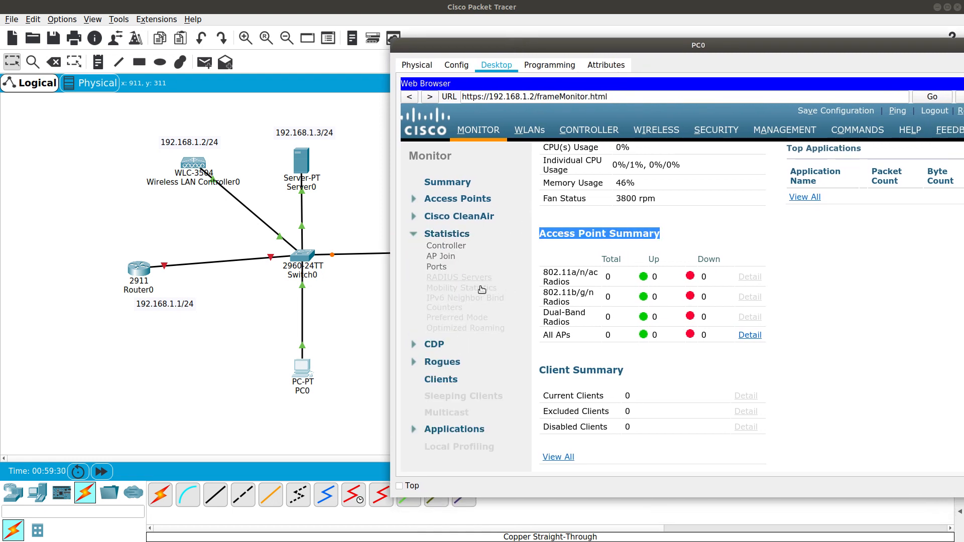
{"action": "left_click", "coordinate": [453, 344]}
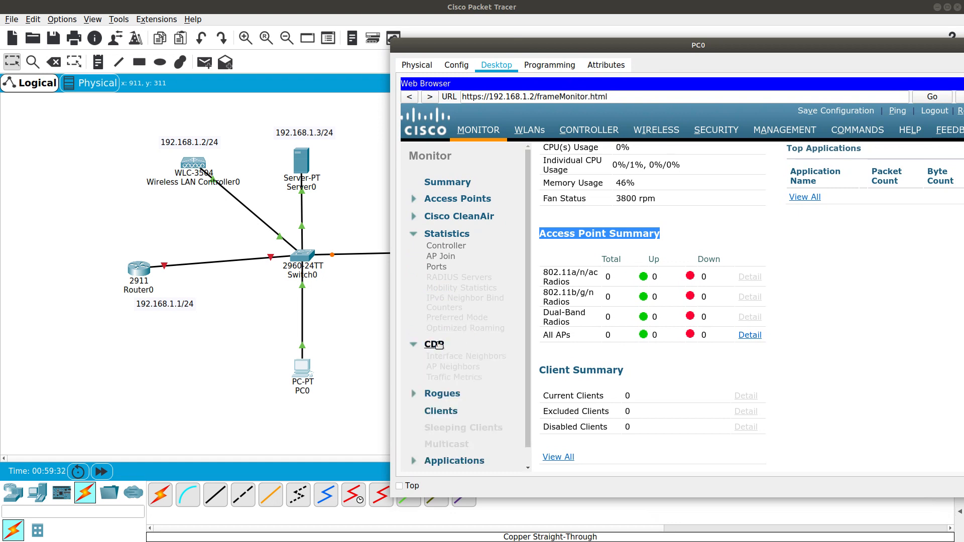
{"action": "left_click", "coordinate": [442, 394]}
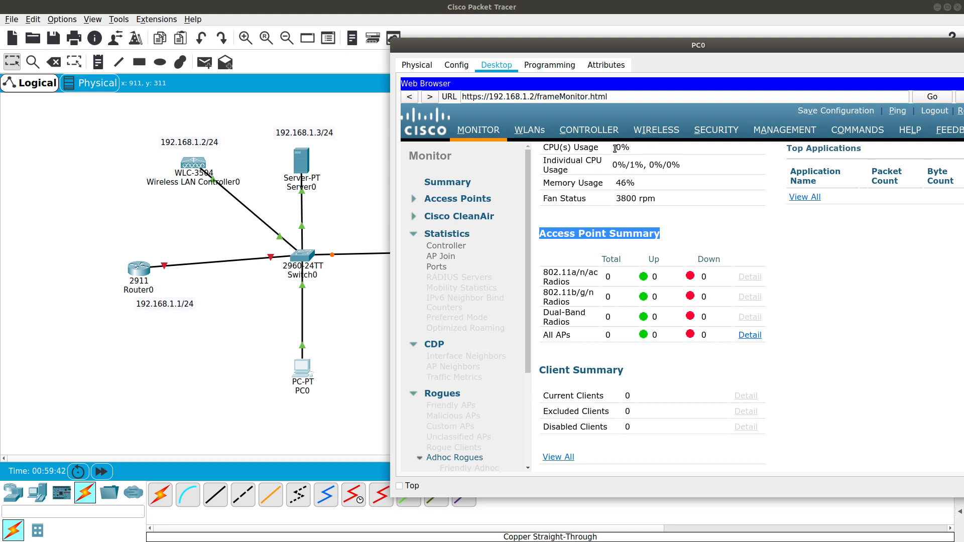
{"action": "left_click", "coordinate": [529, 132]}
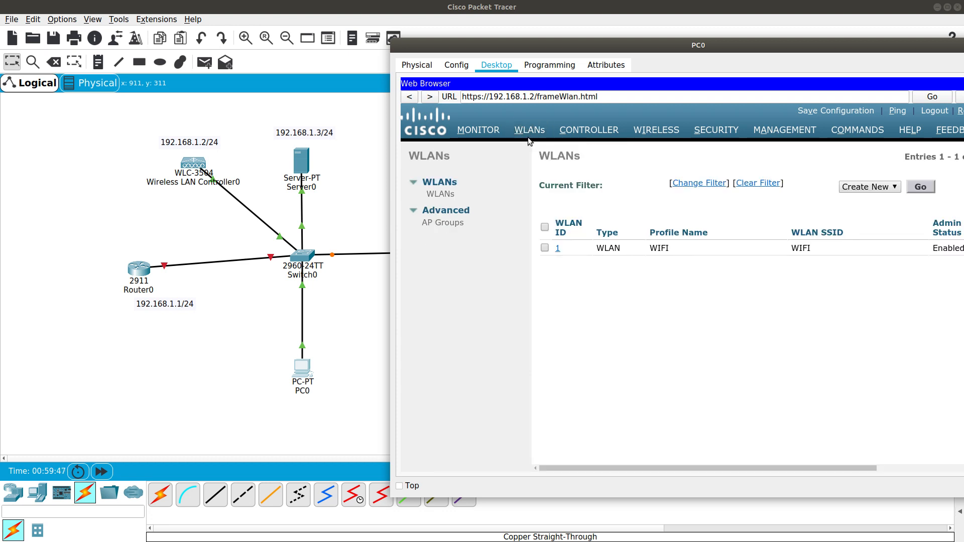
Open the edit page for WLAN 1, the WIFI network
{"action": "double_click", "coordinate": [666, 248]}
{"action": "double_click", "coordinate": [613, 248]}
{"action": "left_click", "coordinate": [558, 250]}
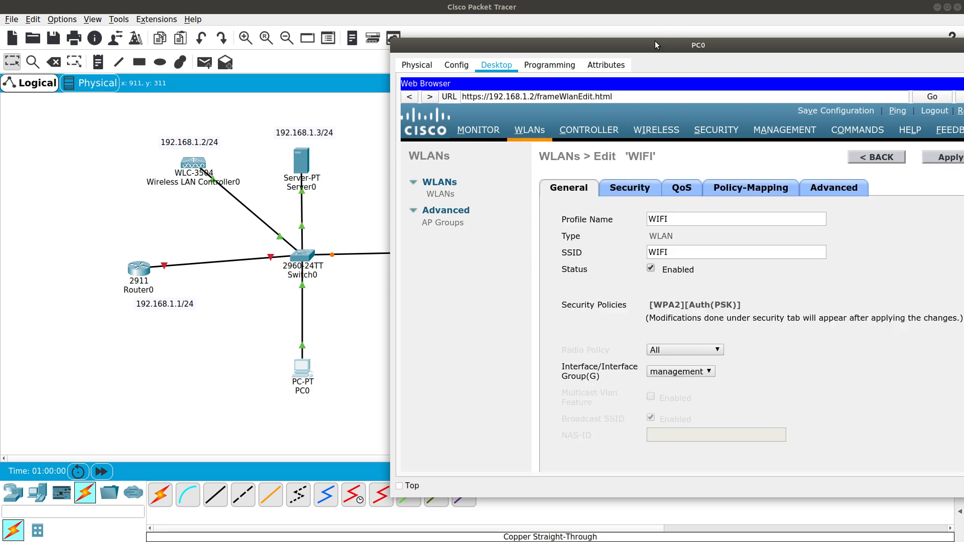
{"action": "left_click_drag", "start_coordinate": [655, 41], "coordinate": [552, 35]}
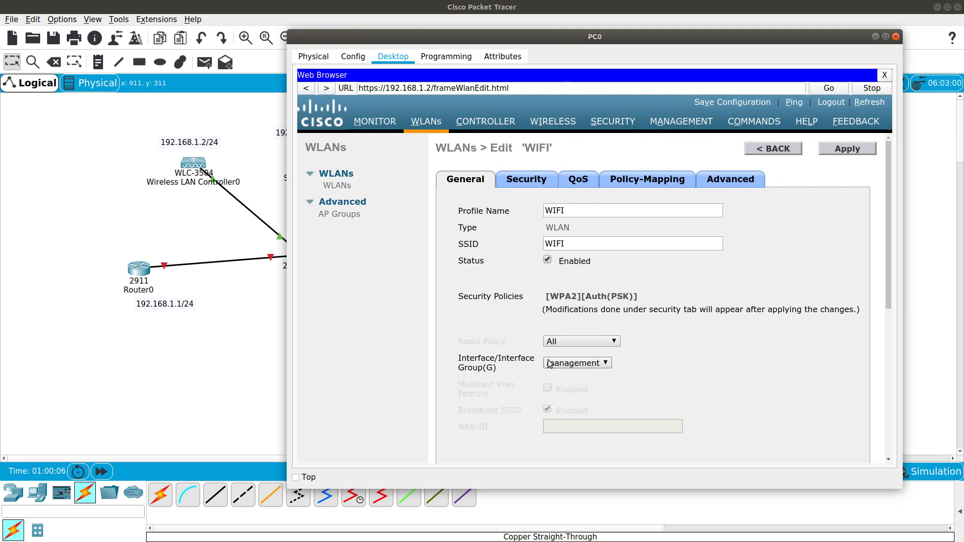
Review WIFI's WPA2-AES PSK security and leave AAA Server 1 set to None
{"action": "left_click", "coordinate": [531, 181]}
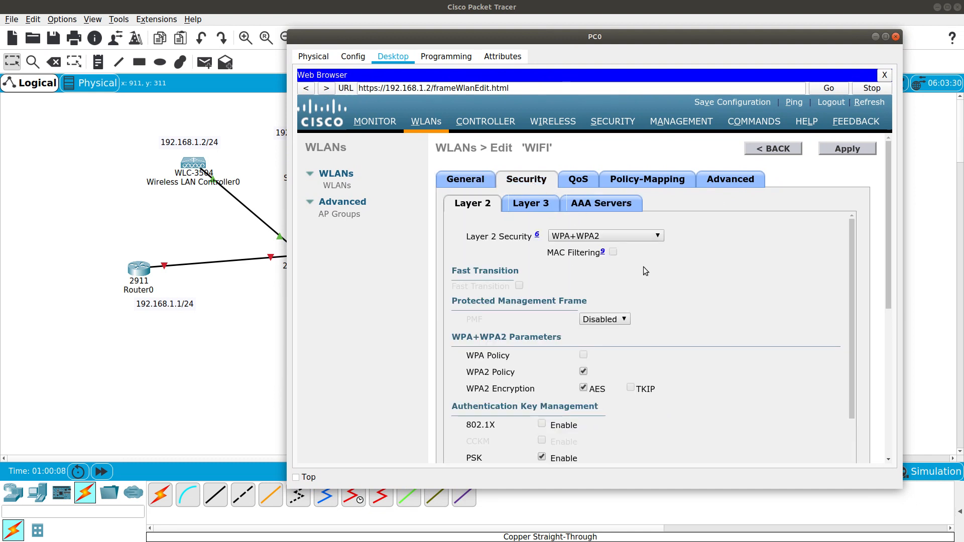
{"action": "scroll", "coordinate": [645, 271], "scroll_direction": "down", "scroll_amount": 3}
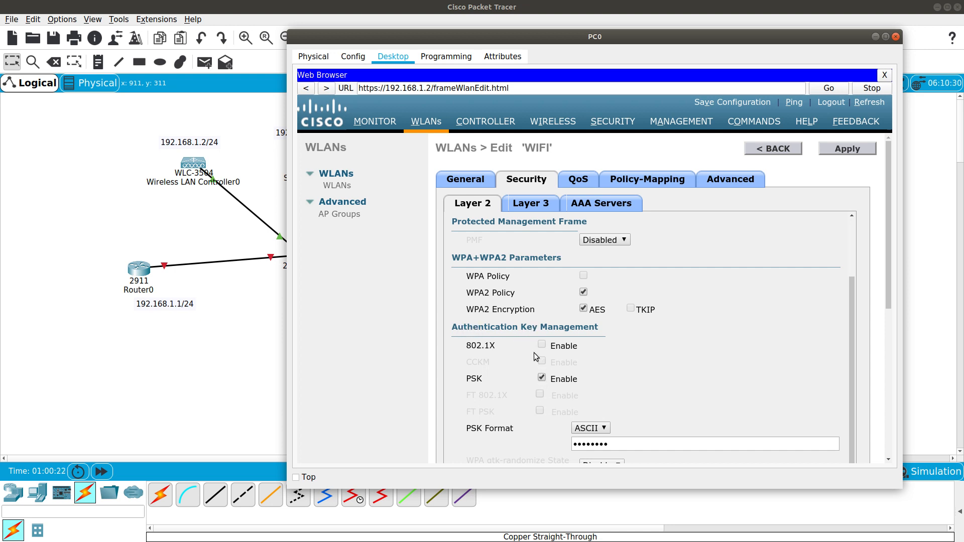
{"action": "left_click_drag", "start_coordinate": [468, 346], "coordinate": [496, 351]}
{"action": "left_click", "coordinate": [600, 206]}
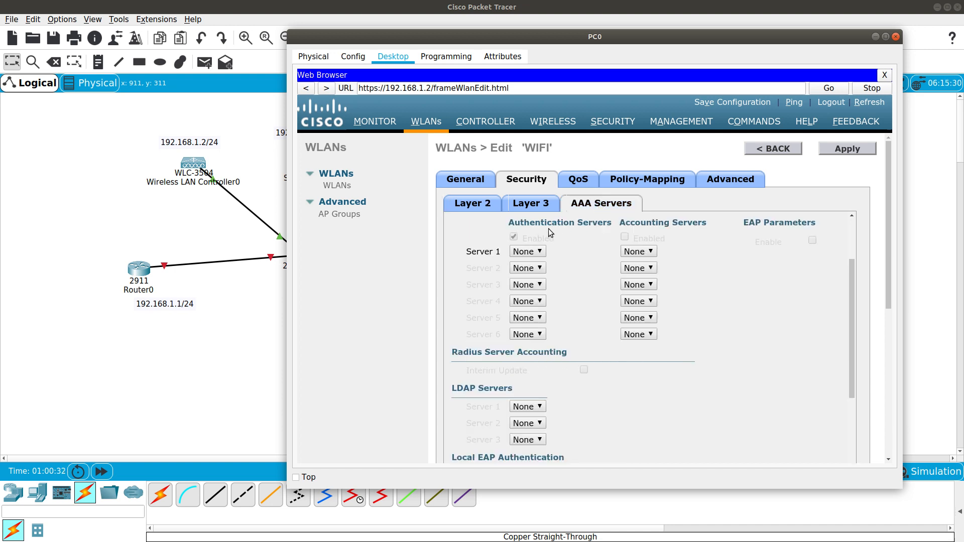
{"action": "left_click", "coordinate": [541, 252]}
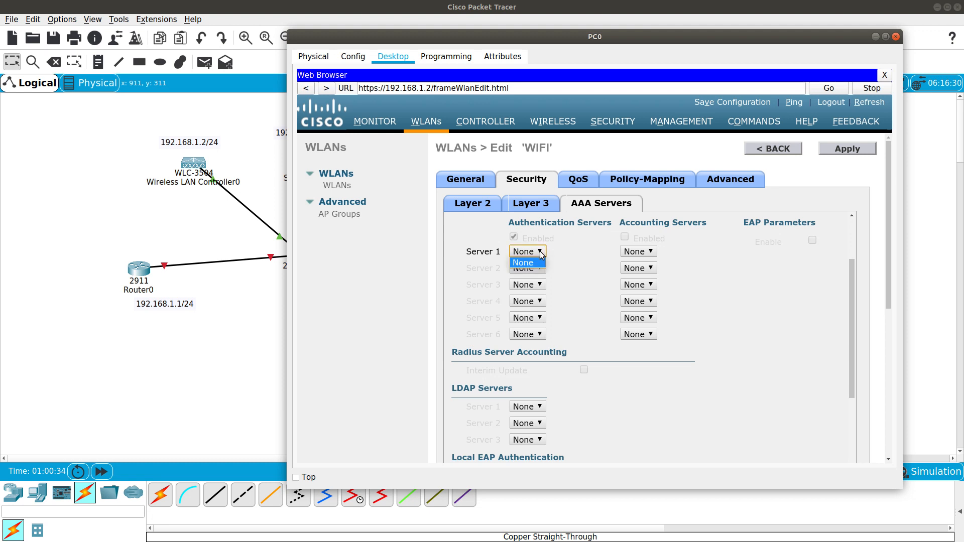
{"action": "left_click", "coordinate": [542, 255]}
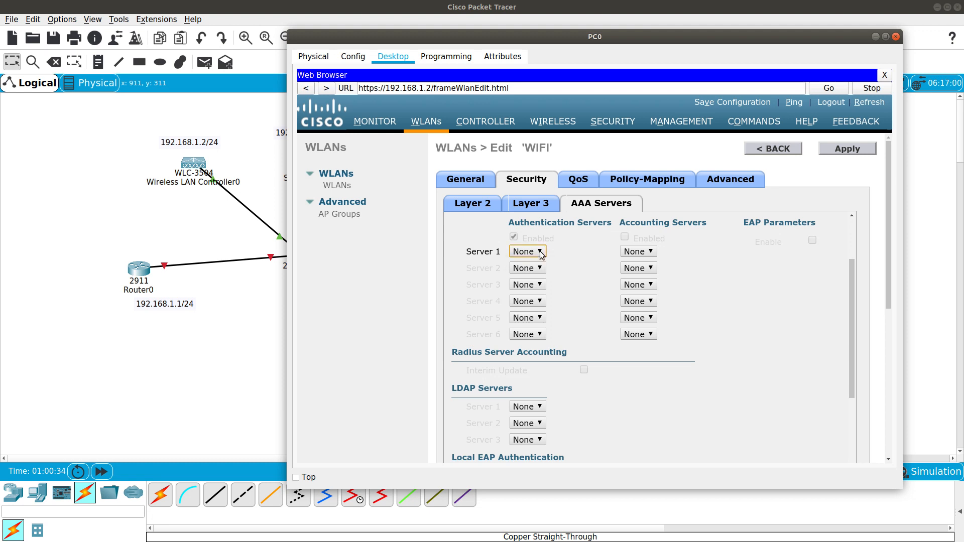
Check that the WLC's RADIUS authentication server list is empty, then close PC0's window
{"action": "left_click", "coordinate": [616, 121]}
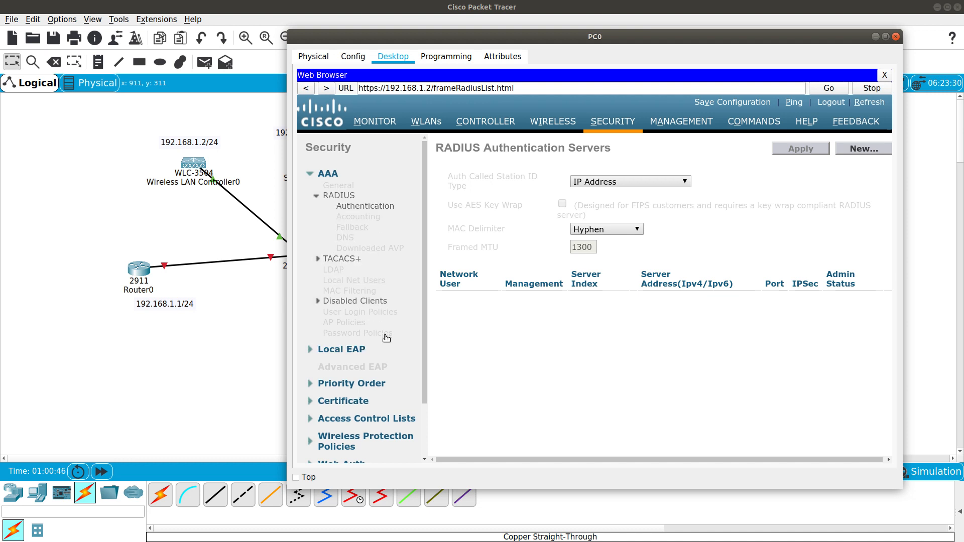
{"action": "scroll", "coordinate": [381, 327], "scroll_direction": "down", "scroll_amount": 3}
{"action": "scroll", "coordinate": [381, 328], "scroll_direction": "up", "scroll_amount": 3}
{"action": "left_click", "coordinate": [896, 37]}
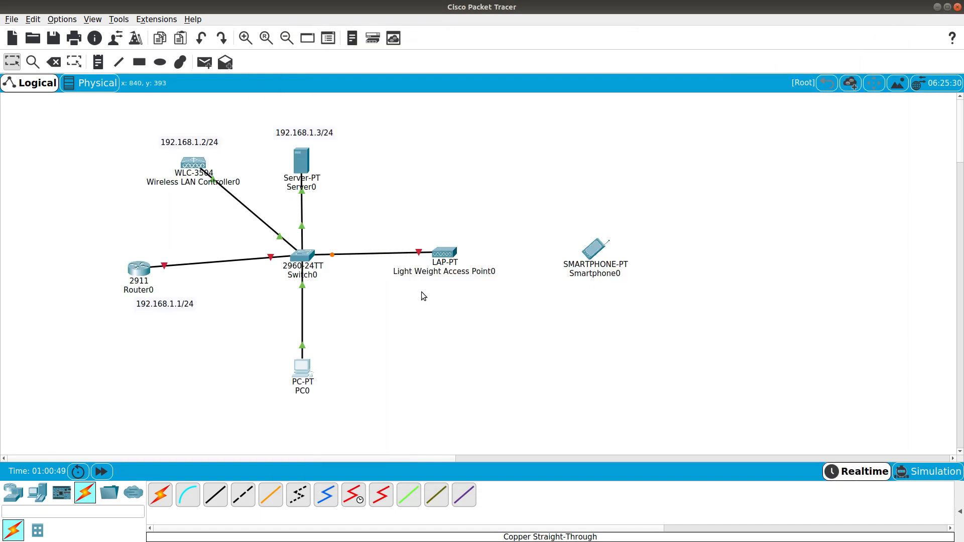
{"action": "left_click", "coordinate": [443, 253]}
{"action": "left_click_drag", "start_coordinate": [462, 126], "coordinate": [652, 107]}
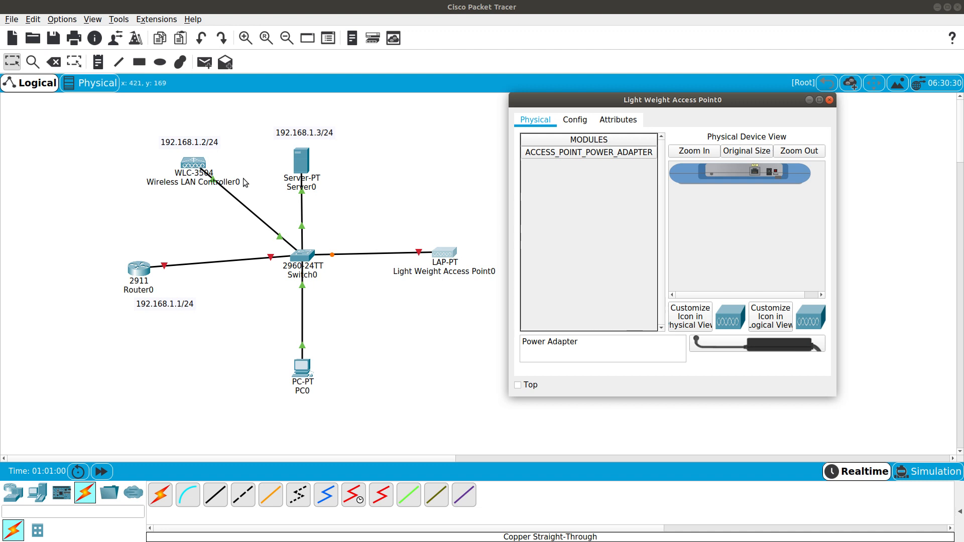
{"action": "left_click_drag", "start_coordinate": [713, 346], "coordinate": [773, 174]}
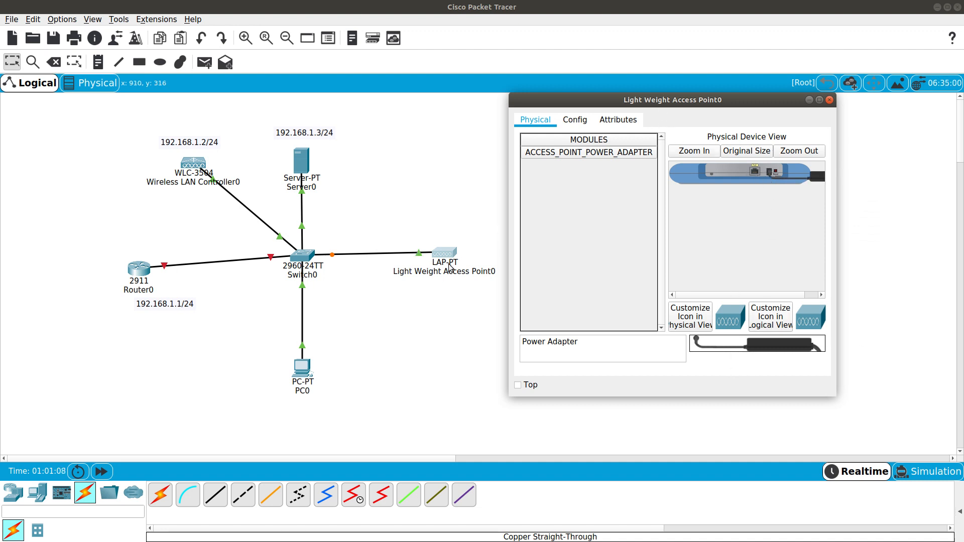
{"action": "left_click", "coordinate": [101, 471]}
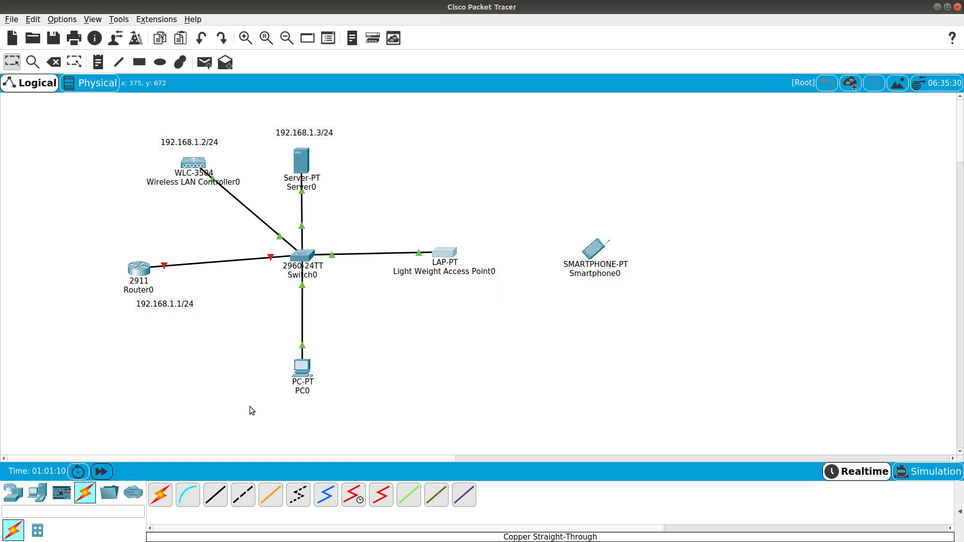
{"action": "left_click", "coordinate": [445, 253]}
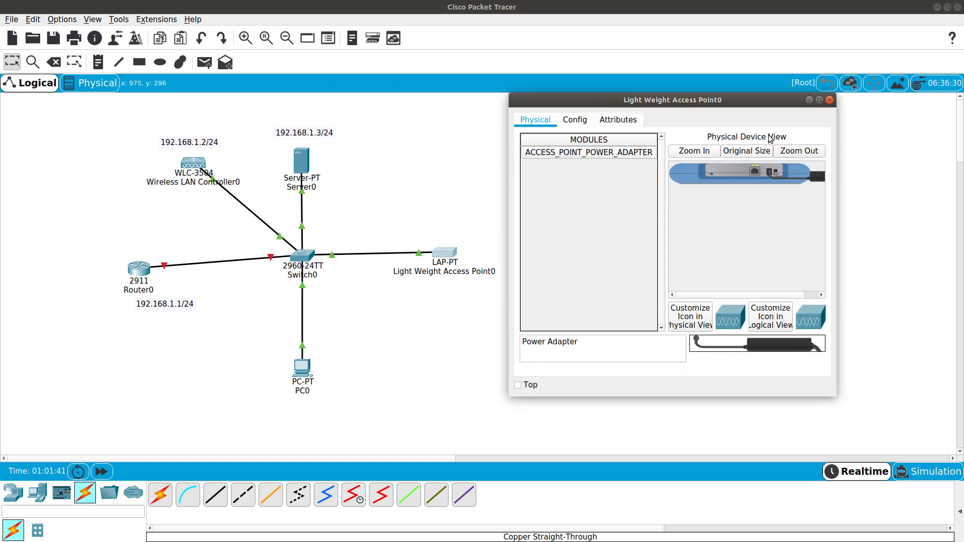
{"action": "left_click", "coordinate": [584, 122]}
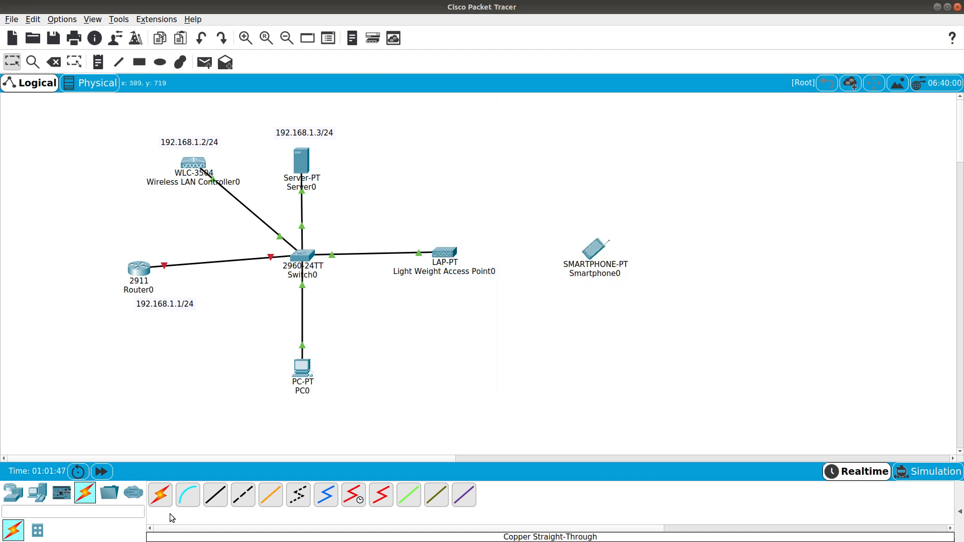
{"action": "left_click", "coordinate": [447, 255]}
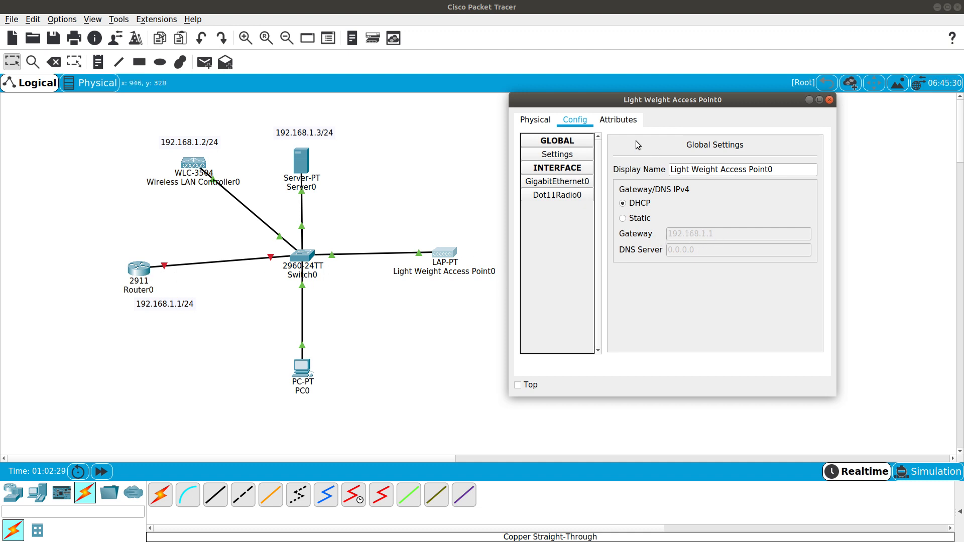
{"action": "left_click", "coordinate": [830, 99]}
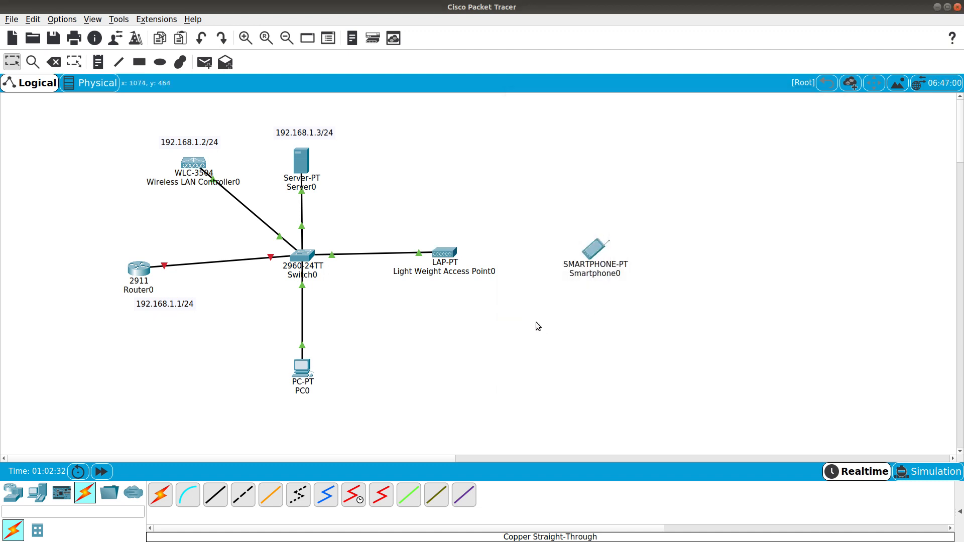
{"action": "mouse_move", "coordinate": [450, 257]}
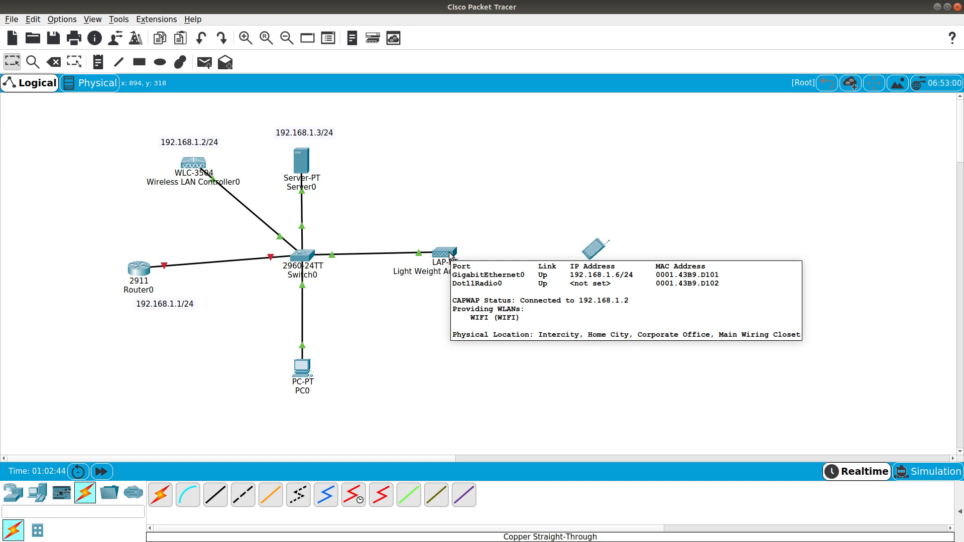
{"action": "mouse_move", "coordinate": [300, 371]}
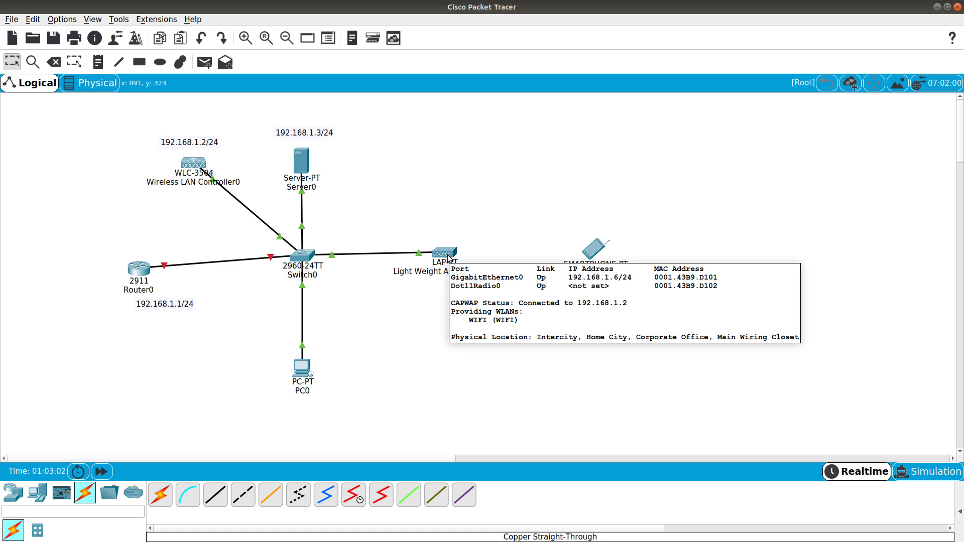
Bring up Smartphone0's Wireless0 interface configuration in an enlarged, repositioned window
{"action": "left_click", "coordinate": [598, 248]}
{"action": "left_click_drag", "start_coordinate": [484, 118], "coordinate": [749, 107]}
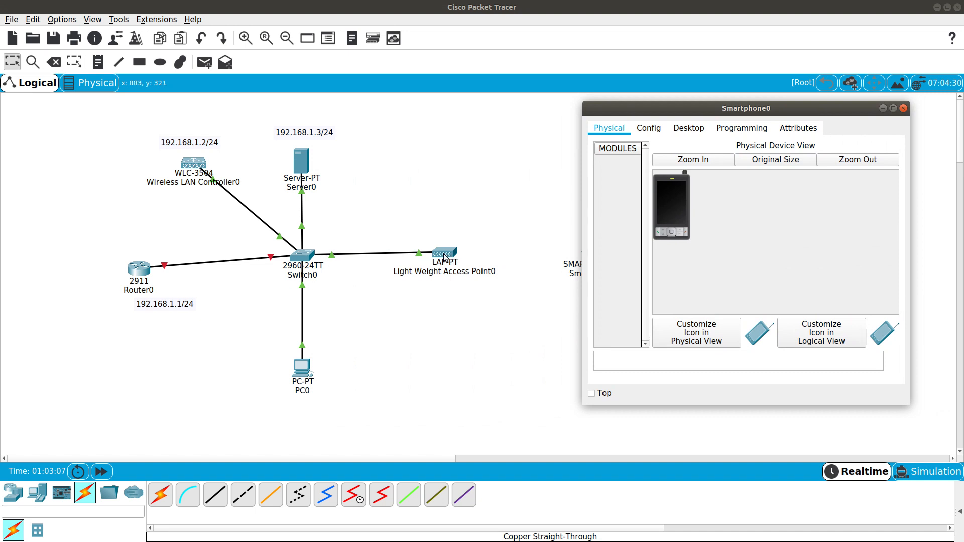
{"action": "left_click", "coordinate": [684, 131]}
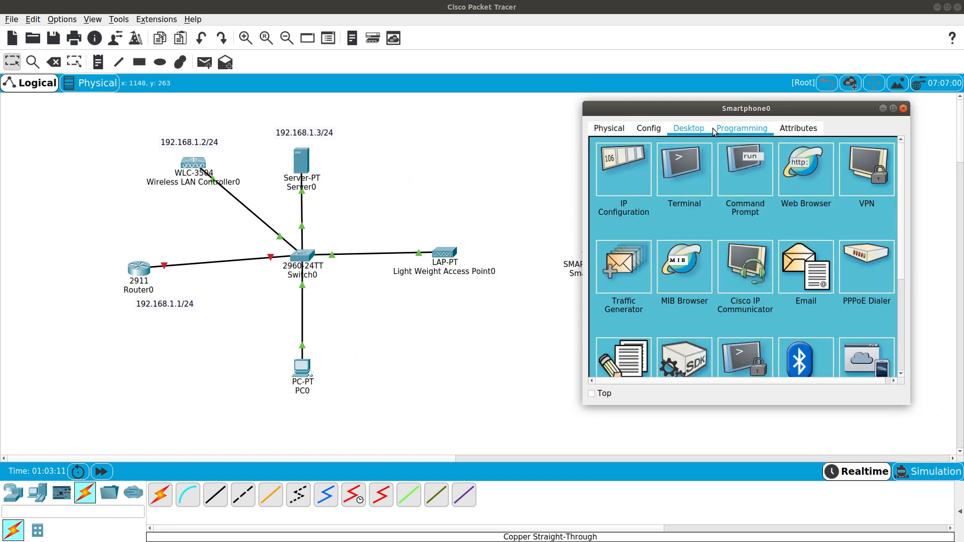
{"action": "left_click", "coordinate": [649, 132]}
{"action": "left_click", "coordinate": [653, 205]}
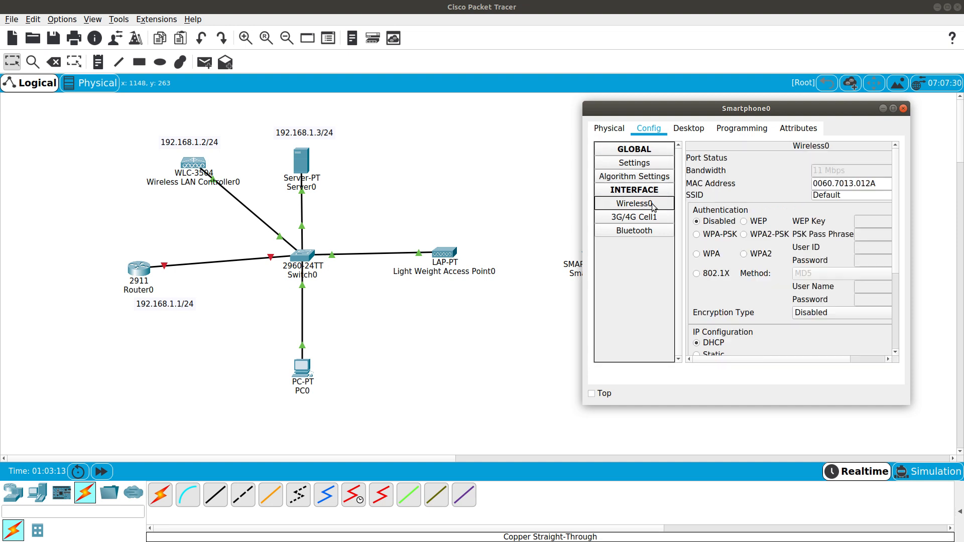
{"action": "left_click_drag", "start_coordinate": [909, 405], "coordinate": [960, 426]}
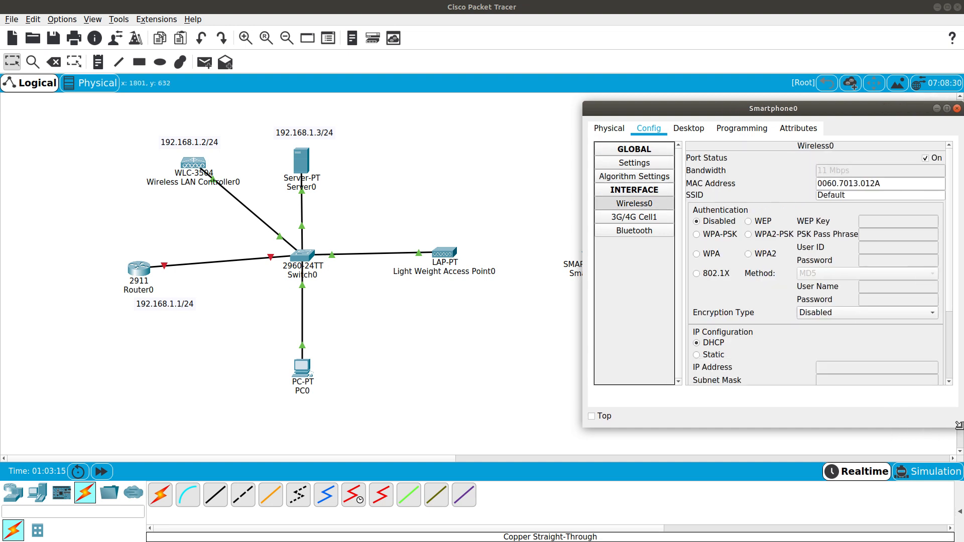
{"action": "left_click_drag", "start_coordinate": [731, 110], "coordinate": [631, 111]}
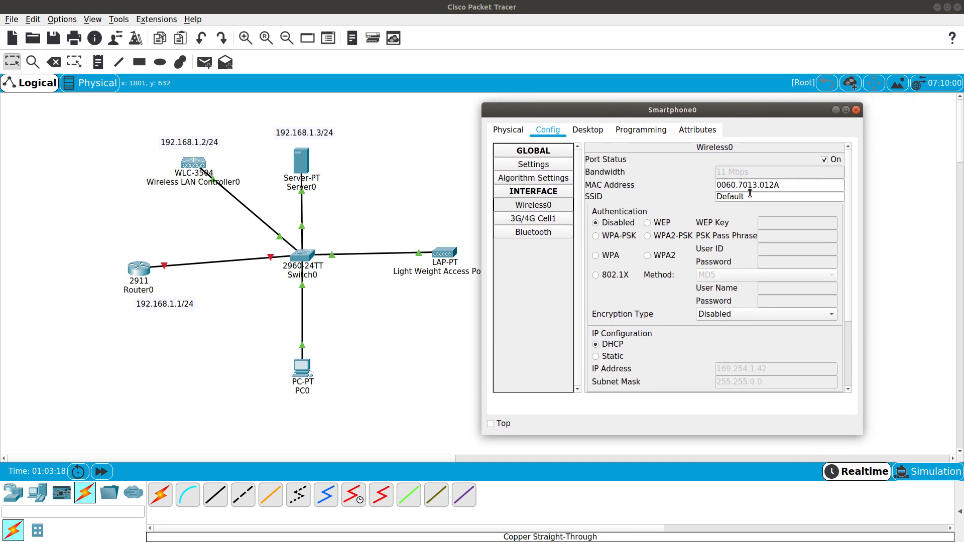
Set the phone's SSID to WIFI with WPA2-PSK and the pass phrase, then close its window
{"action": "double_click", "coordinate": [750, 195]}
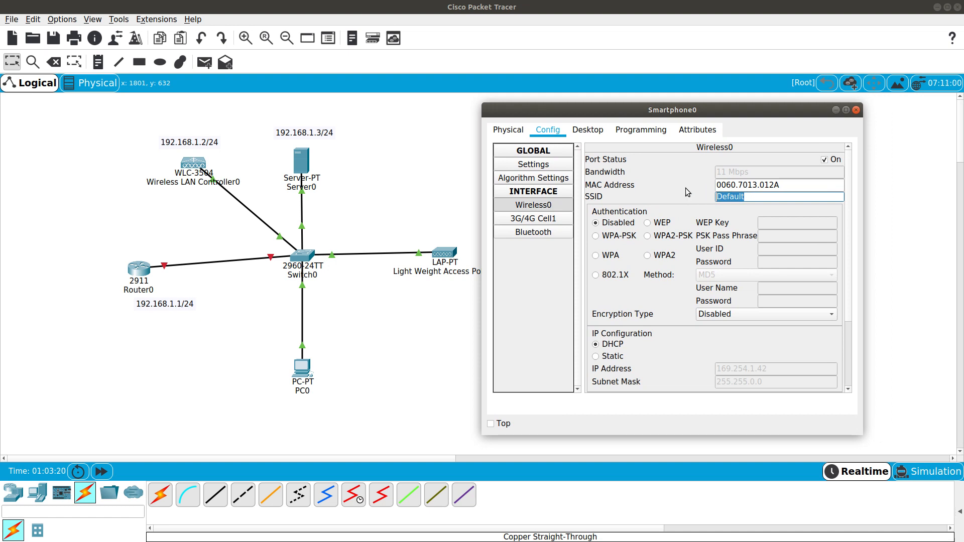
{"action": "type", "text": "Wl"}
{"action": "left_click", "coordinate": [651, 237]}
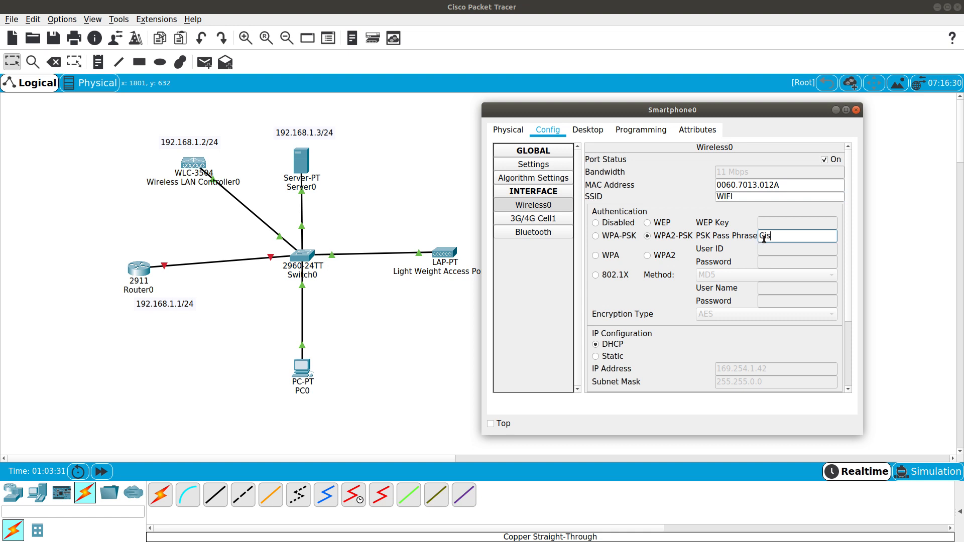
{"action": "left_click", "coordinate": [764, 239]}
{"action": "type", "text": "Cisco123"}
{"action": "left_click_drag", "start_coordinate": [791, 113], "coordinate": [342, 167]}
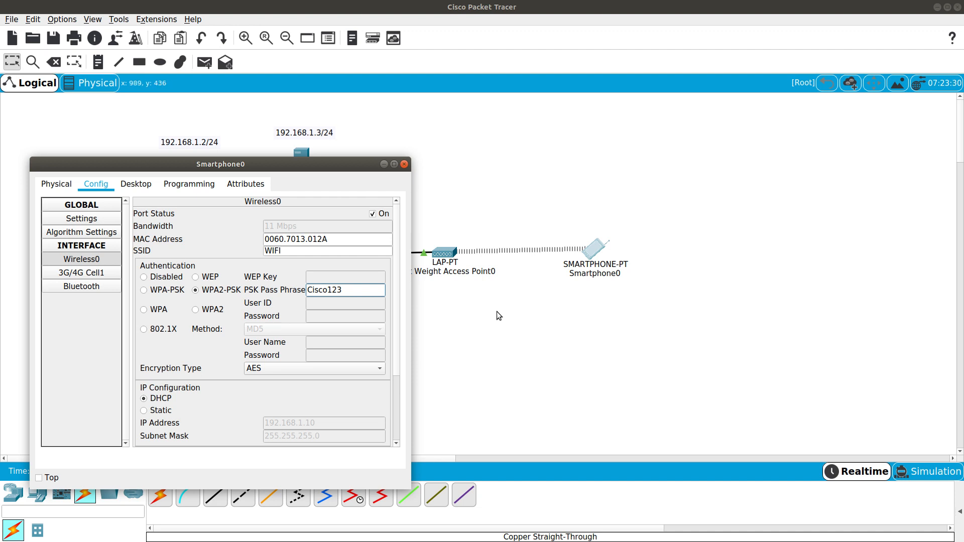
{"action": "left_click", "coordinate": [405, 165]}
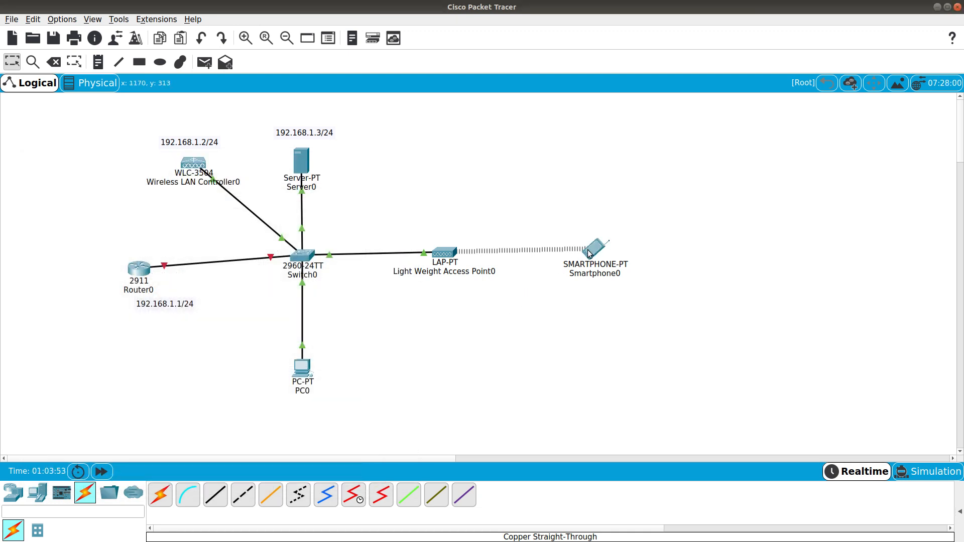
Open Smartphone0's Desktop Command Prompt and begin typing a ping command
{"action": "mouse_move", "coordinate": [588, 253]}
{"action": "left_click", "coordinate": [591, 250]}
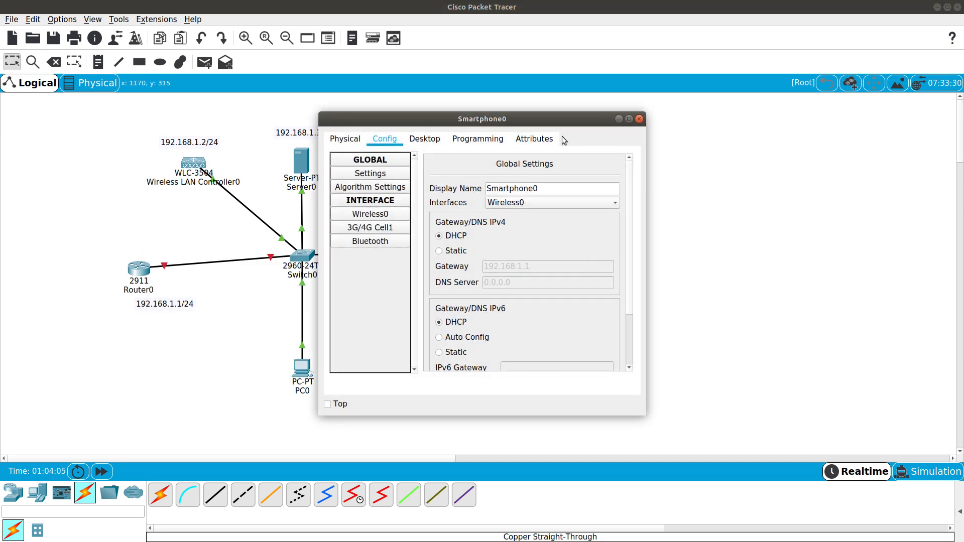
{"action": "left_click_drag", "start_coordinate": [508, 120], "coordinate": [676, 129]}
{"action": "left_click", "coordinate": [598, 144]}
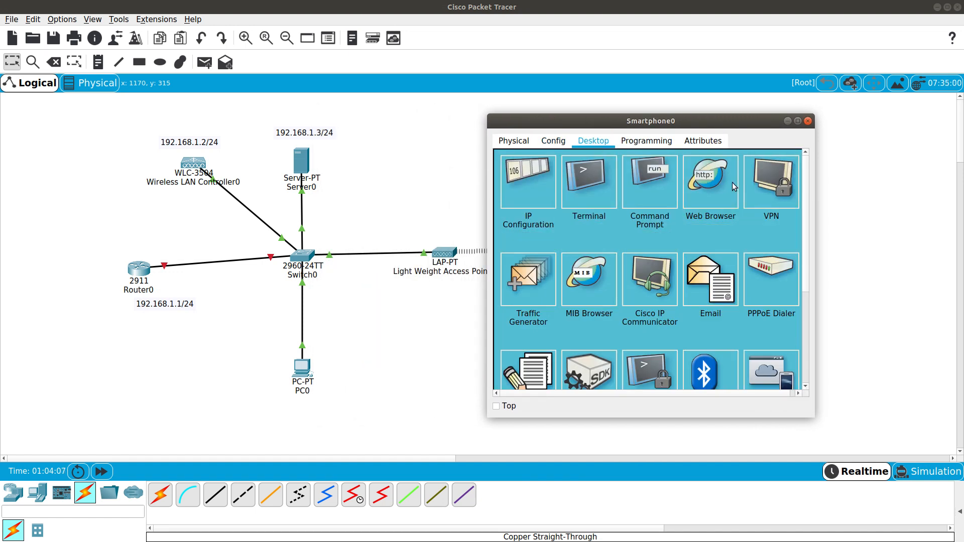
{"action": "left_click", "coordinate": [655, 179]}
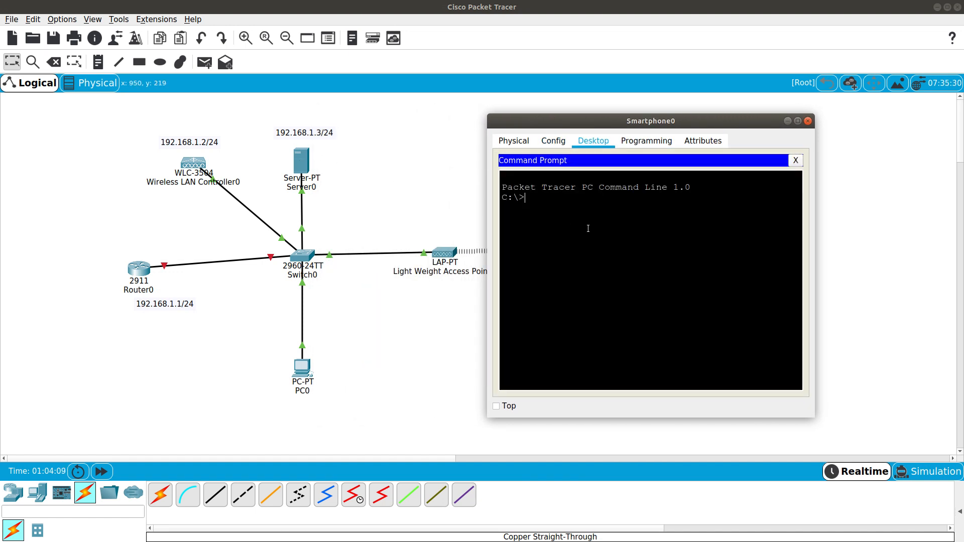
{"action": "type", "text": "pong"}
Run the ping to 192.168.1.3, close Smartphone0's window and open Router0
{"action": "key", "text": "Return"}
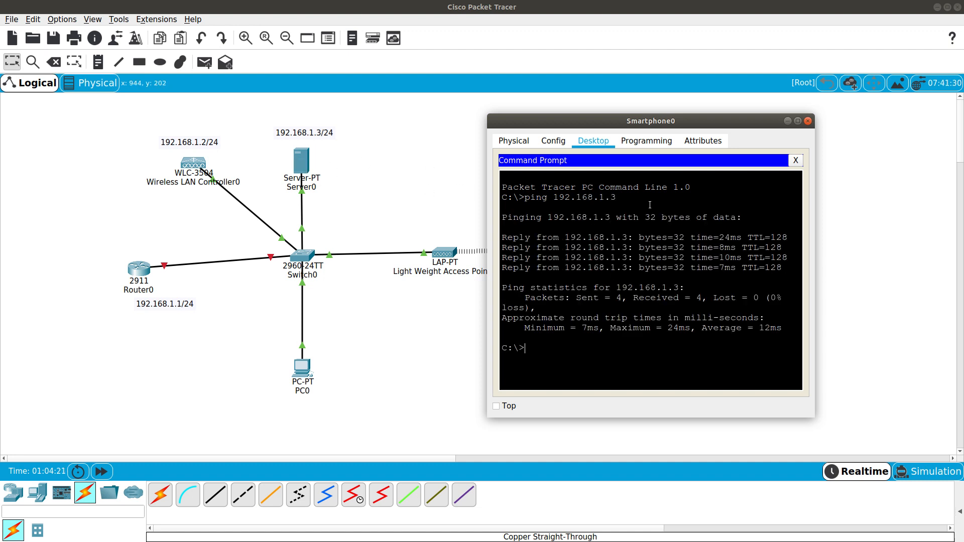
{"action": "left_click", "coordinate": [808, 121]}
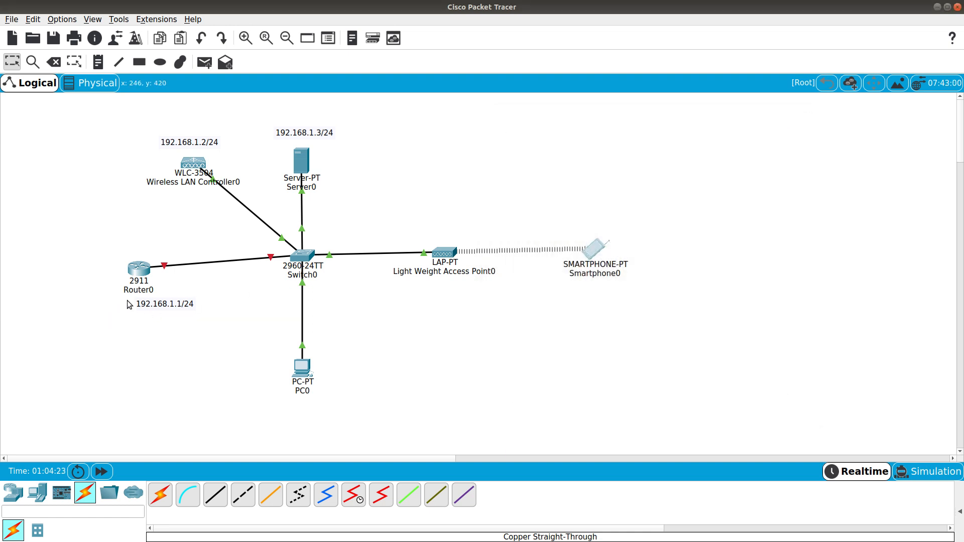
{"action": "left_click", "coordinate": [139, 270]}
In Router0's CLI, skip the initial setup dialog and enter global configuration mode
{"action": "left_click", "coordinate": [415, 139]}
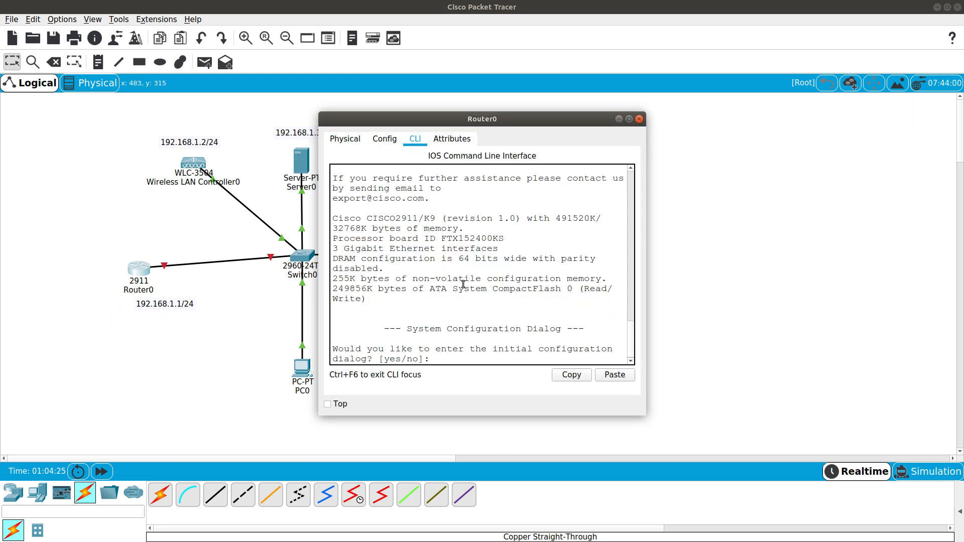
{"action": "type", "text": "no"}
{"action": "key", "text": "Return"}
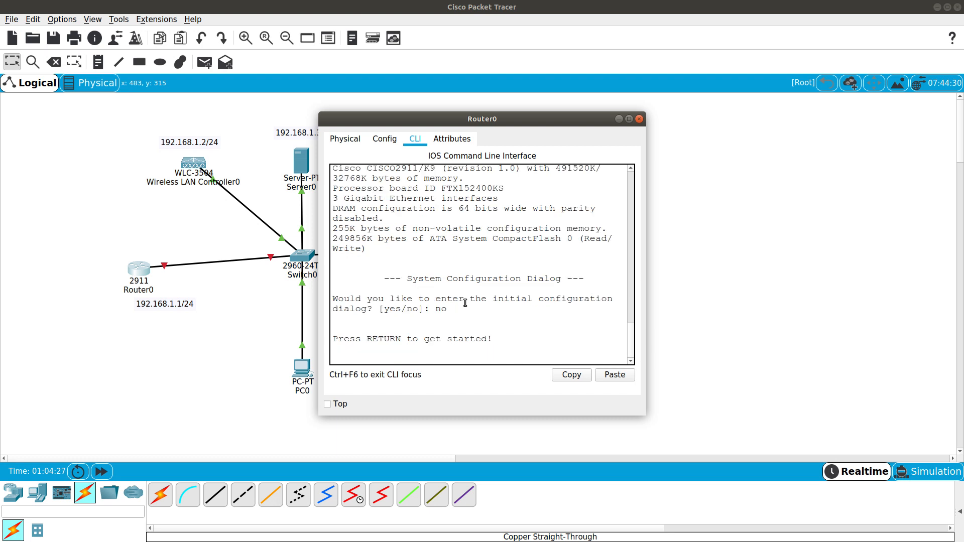
{"action": "key", "text": "Return"}
{"action": "type", "text": "en"}
{"action": "key", "text": "Return"}
{"action": "key", "text": "Return"}
{"action": "type", "text": "sh"}
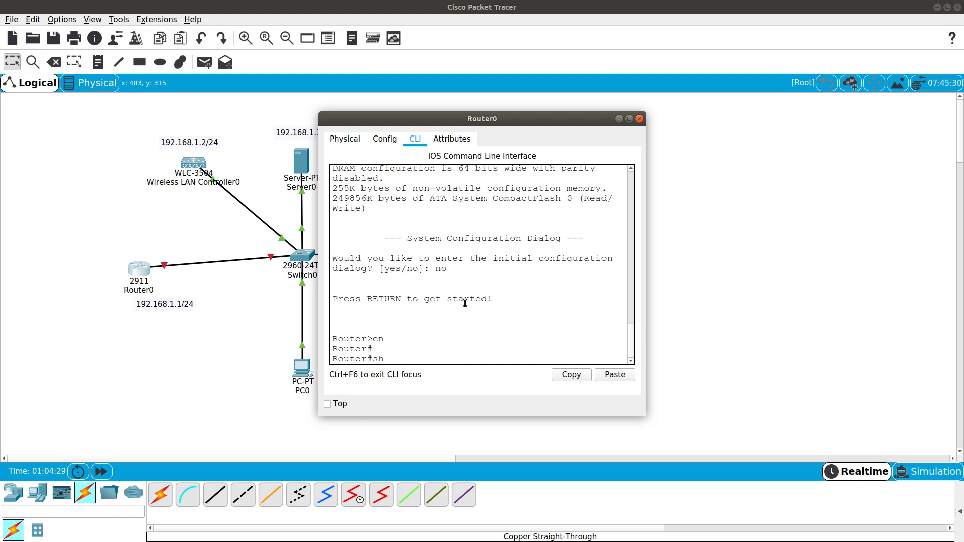
{"action": "type", "text": "onfig t"}
{"action": "key", "text": "Return"}
Give GigabitEthernet0/0 the address 192.168.1.1 255.255.255.0 and enable it with no shutdown
{"action": "type", "text": "ig)#int g0"}
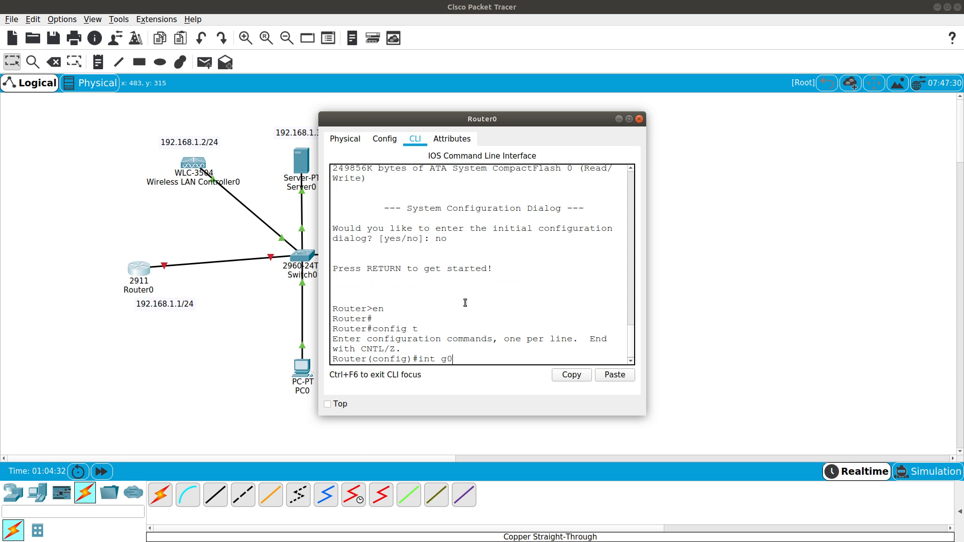
{"action": "key", "text": "Tab"}
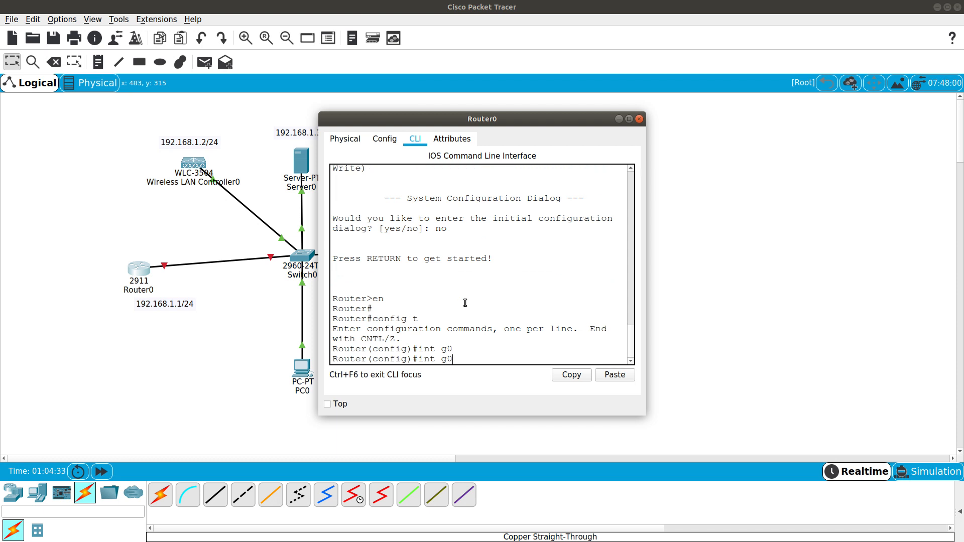
{"action": "type", "text": "/"}
{"action": "key", "text": "Tab"}
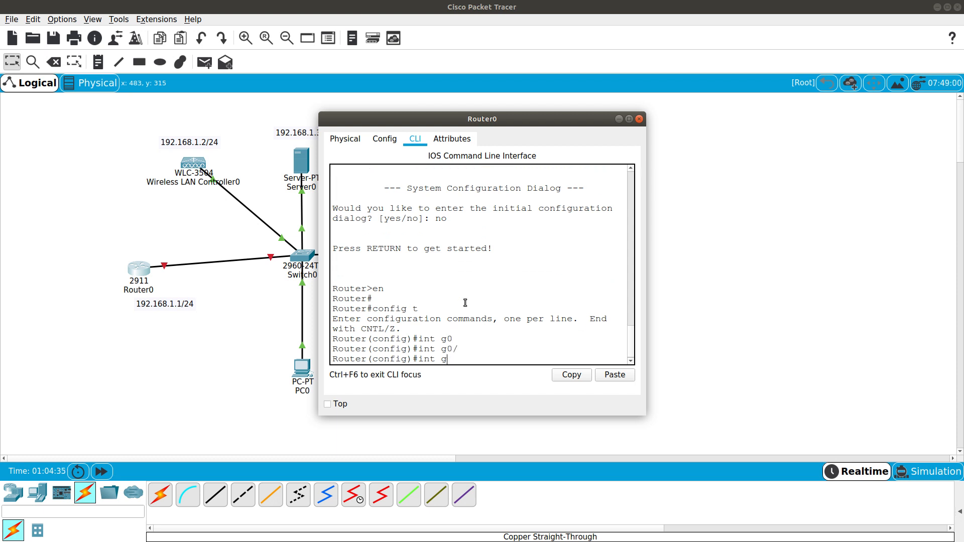
{"action": "type", "text": "0/"}
{"action": "key", "text": "Return"}
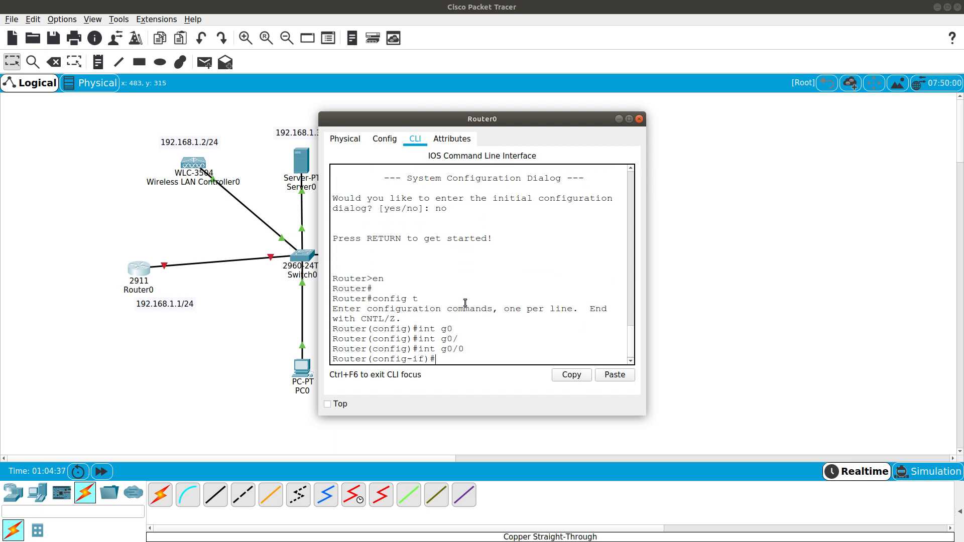
{"action": "type", "text": "ip add"}
{"action": "key", "text": "Tab"}
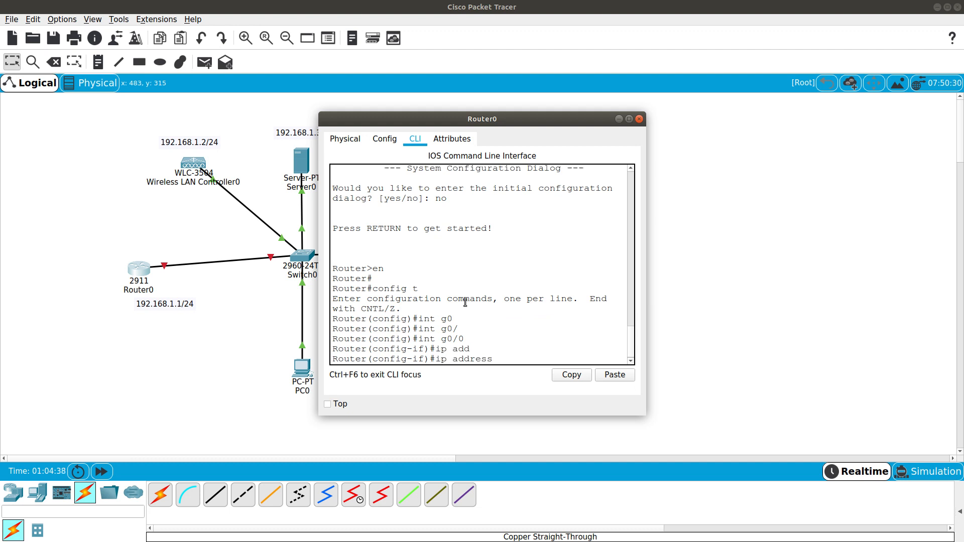
{"action": "type", "text": "192.168.1.1 255.255.255.0"}
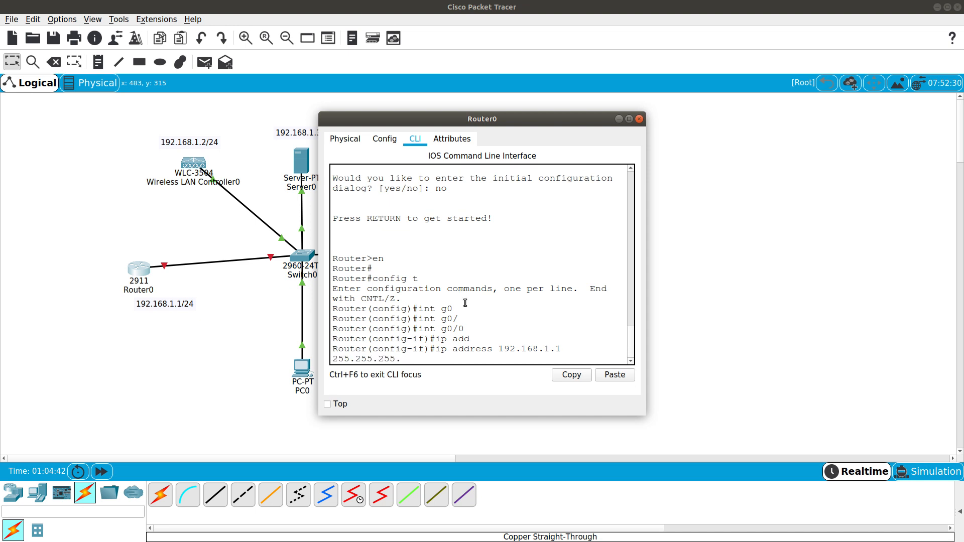
{"action": "key", "text": "Return"}
{"action": "type", "text": "no shu"}
{"action": "key", "text": "Tab"}
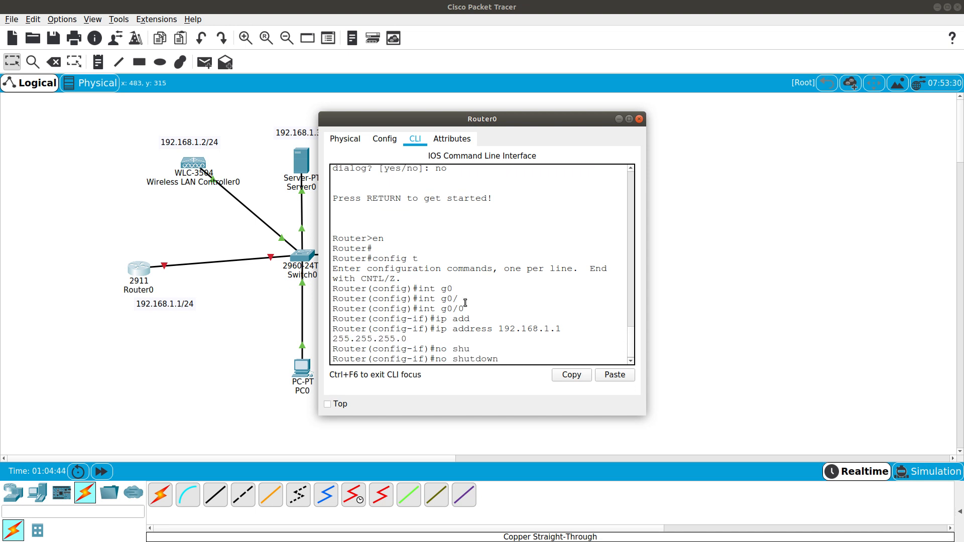
{"action": "key", "text": "Return"}
Exit configuration mode, save the configuration with wr, and close Router0's window
{"action": "type", "text": "end"}
{"action": "key", "text": "Return"}
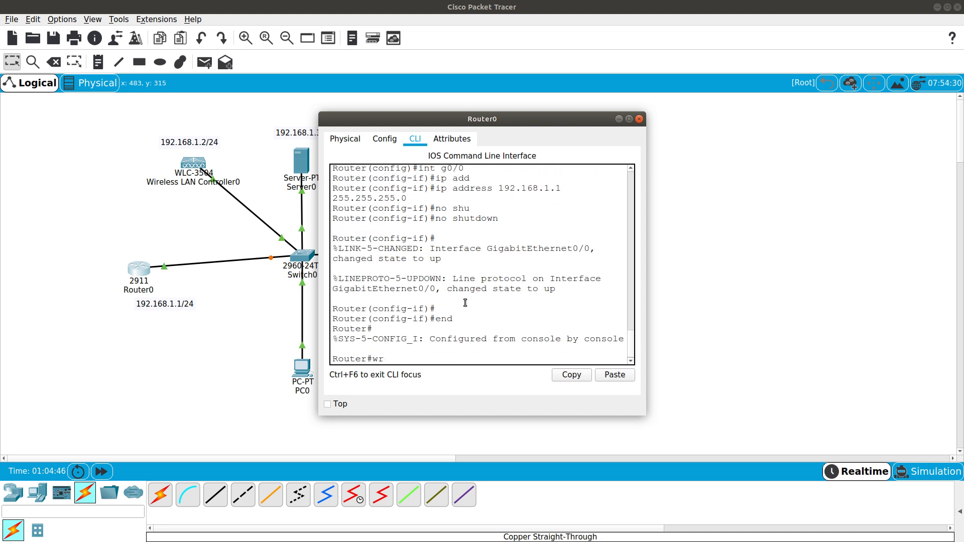
{"action": "type", "text": "wr"}
{"action": "key", "text": "Return"}
{"action": "key", "text": "Return"}
{"action": "key", "text": "Return"}
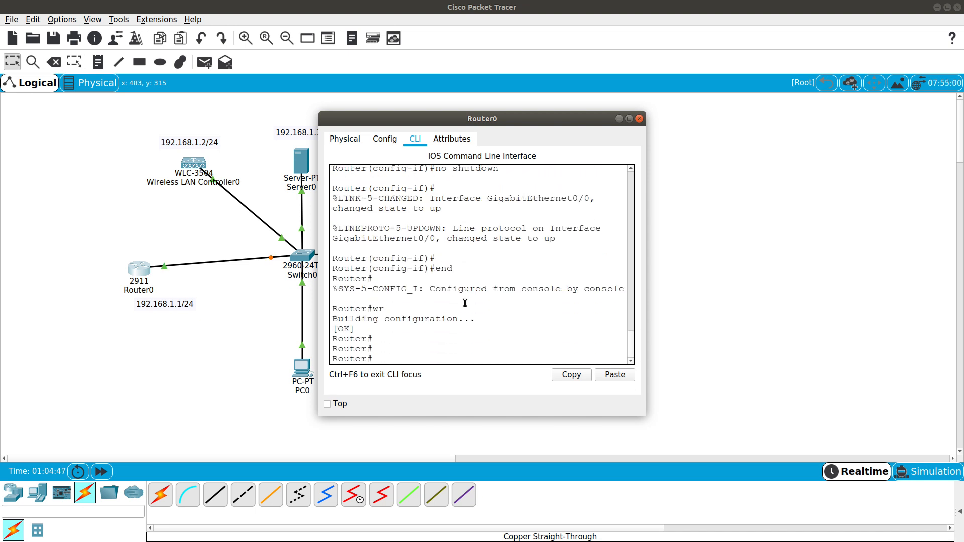
{"action": "left_click", "coordinate": [639, 120]}
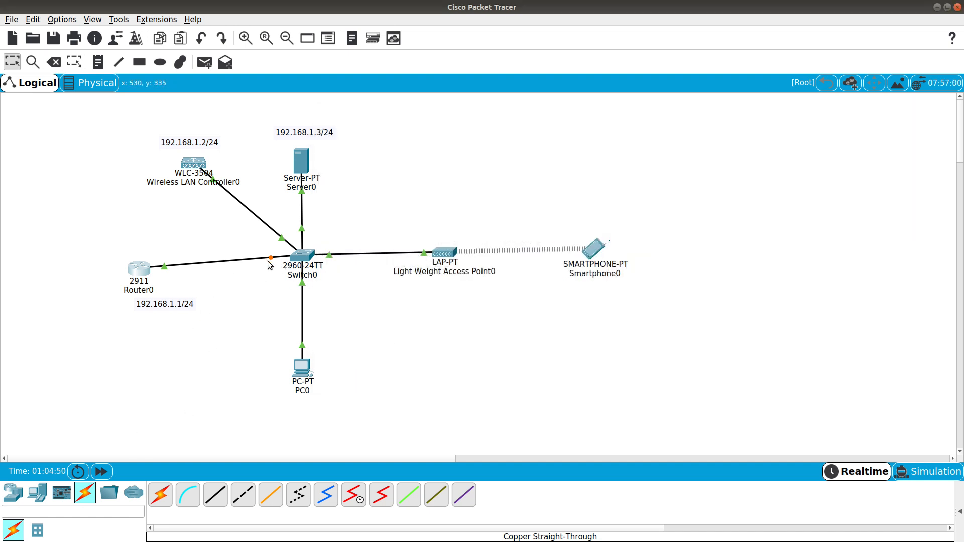
Advance the simulation clock and ping the router at 192.168.1.1 from Smartphone0's command prompt
{"action": "left_click", "coordinate": [101, 472]}
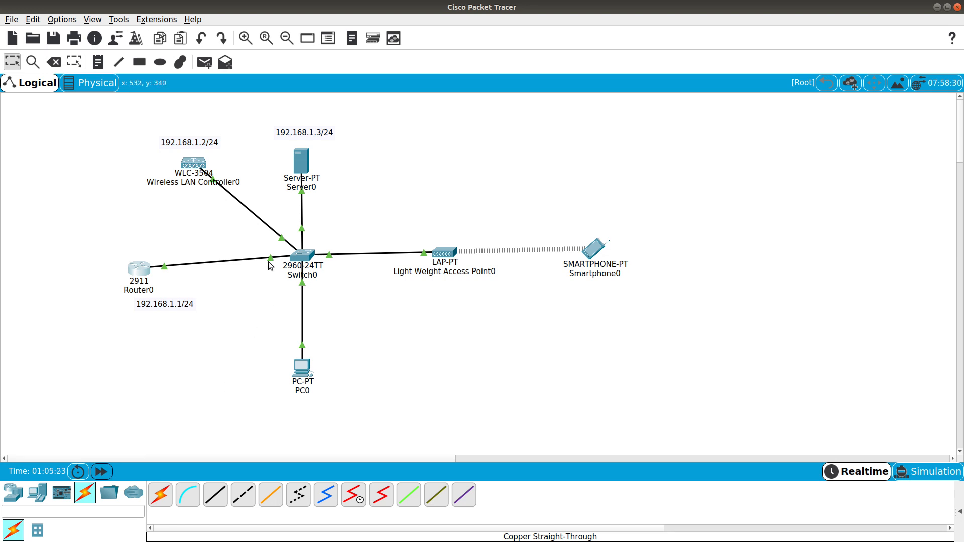
{"action": "left_click", "coordinate": [594, 249]}
{"action": "left_click_drag", "start_coordinate": [520, 124], "coordinate": [760, 127]}
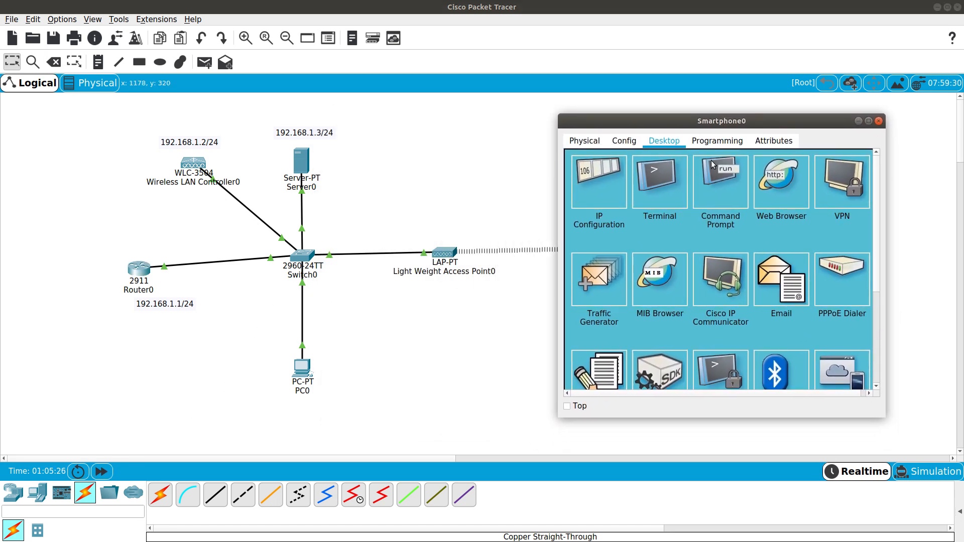
{"action": "left_click", "coordinate": [706, 187]}
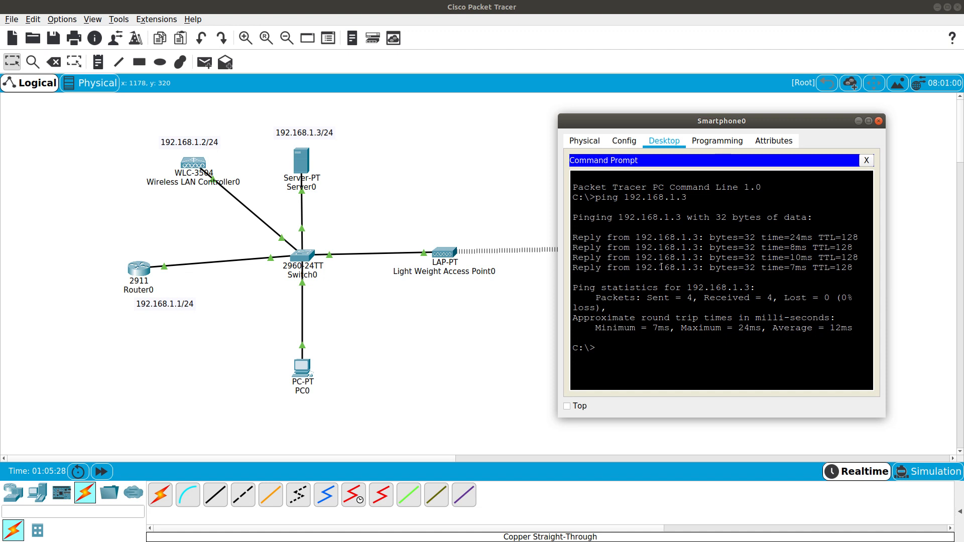
{"action": "key", "text": "Up"}
{"action": "type", "text": "1"}
{"action": "key", "text": "Return"}
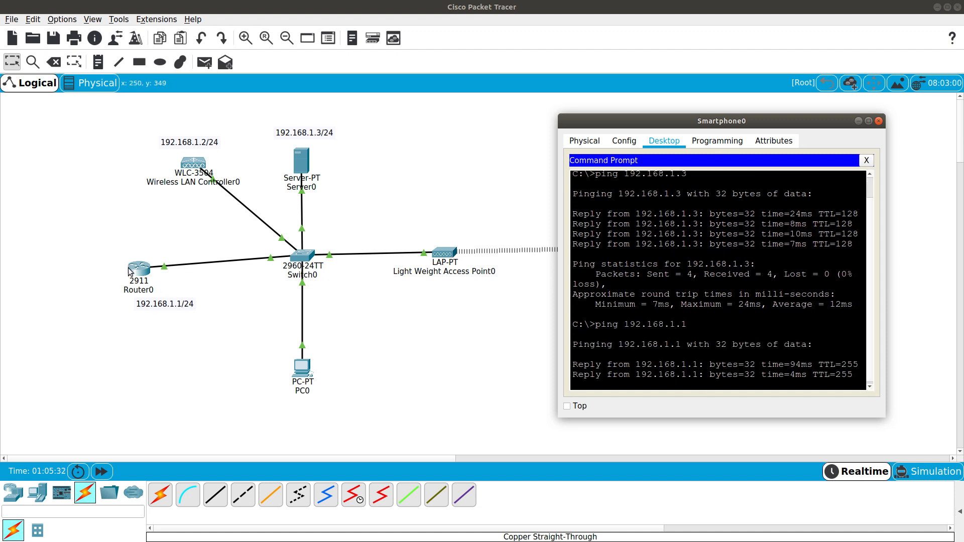
{"action": "left_click", "coordinate": [507, 328]}
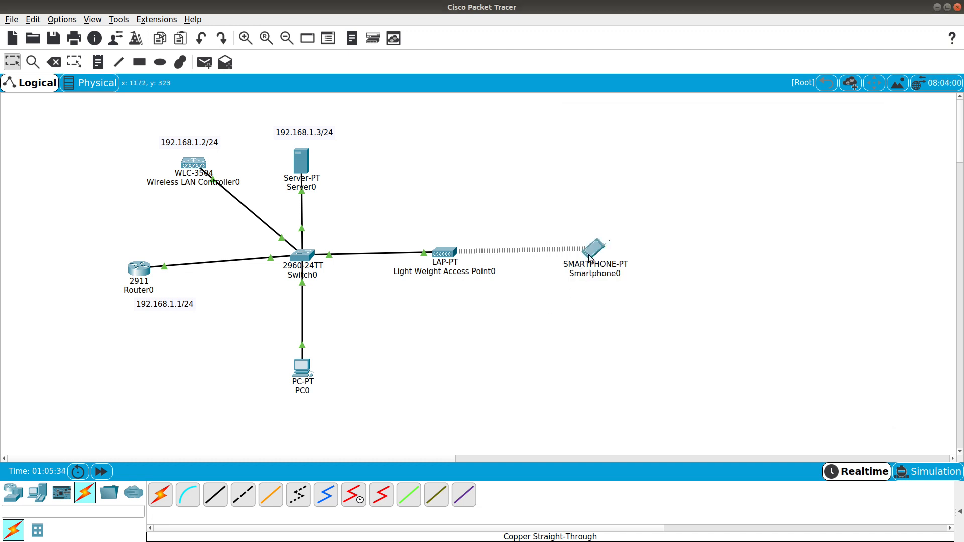
{"action": "mouse_move", "coordinate": [589, 256]}
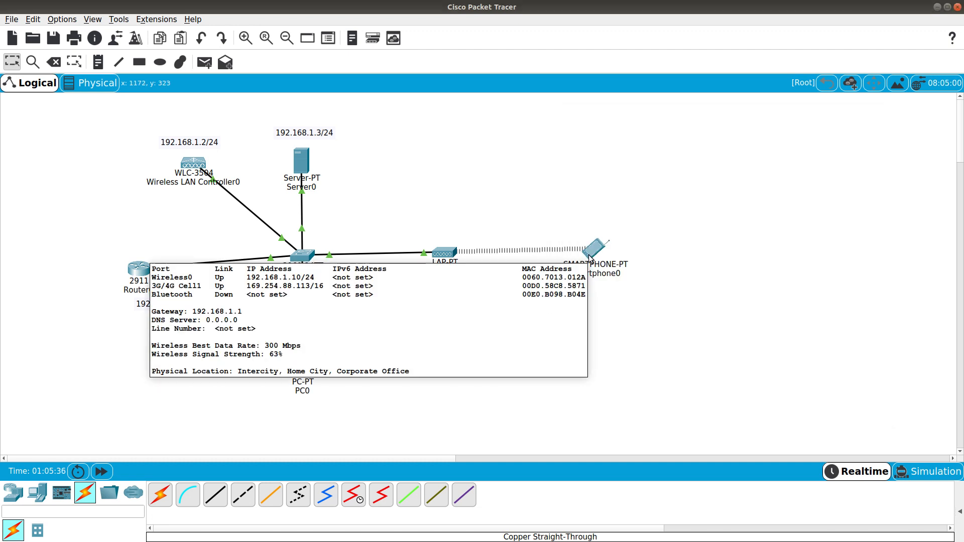
Place a second lightweight access point, Light Weight Access Point1, below the first one
{"action": "left_click", "coordinate": [38, 496]}
{"action": "left_click", "coordinate": [13, 493]}
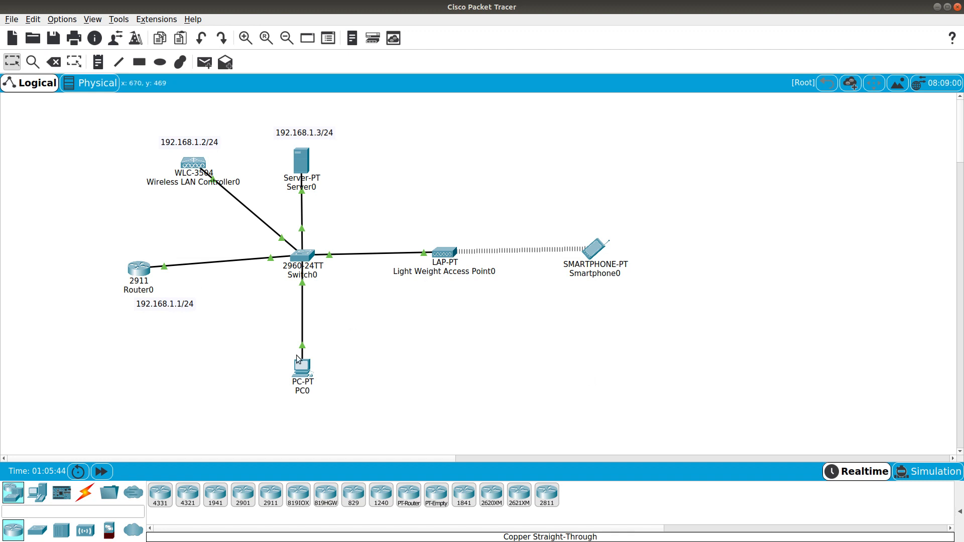
{"action": "left_click", "coordinate": [85, 531]}
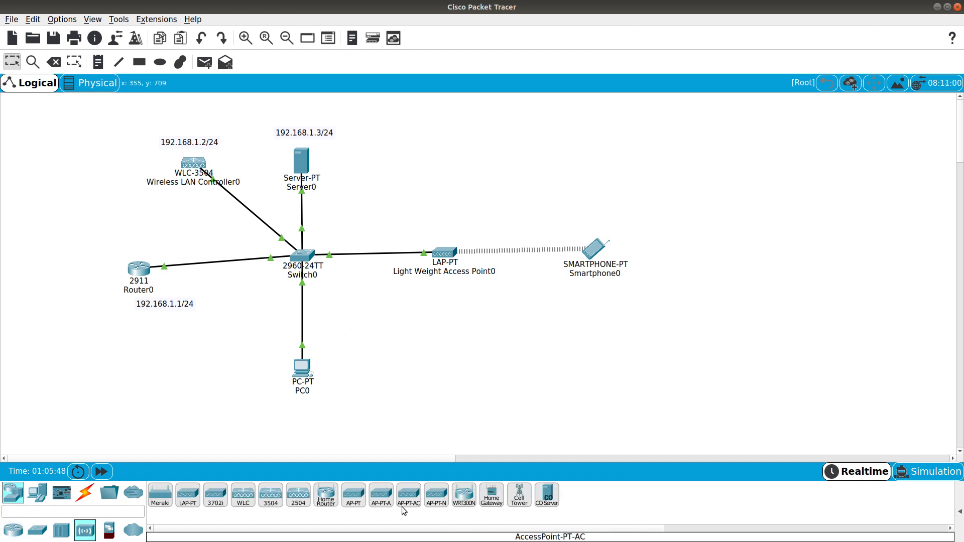
{"action": "left_click", "coordinate": [188, 495]}
{"action": "left_click", "coordinate": [459, 316]}
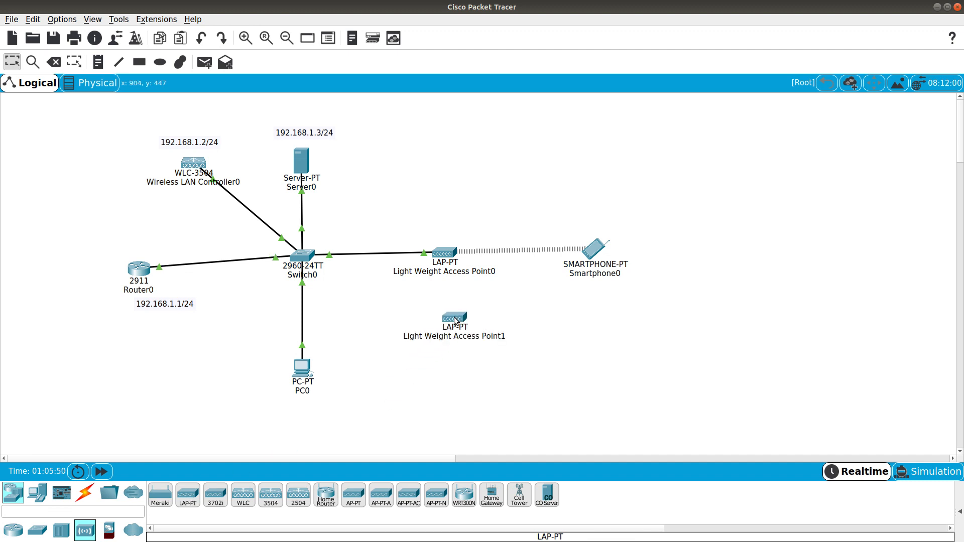
Cable a free Switch0 FastEthernet port to Light Weight Access Point1's GigabitEthernet0 with copper straight-through
{"action": "left_click", "coordinate": [85, 494]}
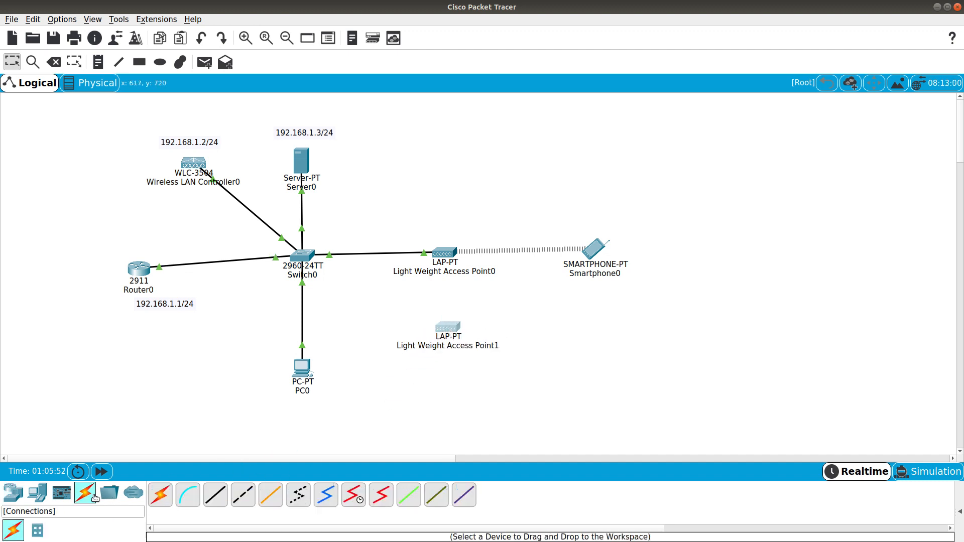
{"action": "left_click", "coordinate": [216, 495]}
{"action": "left_click", "coordinate": [305, 258]}
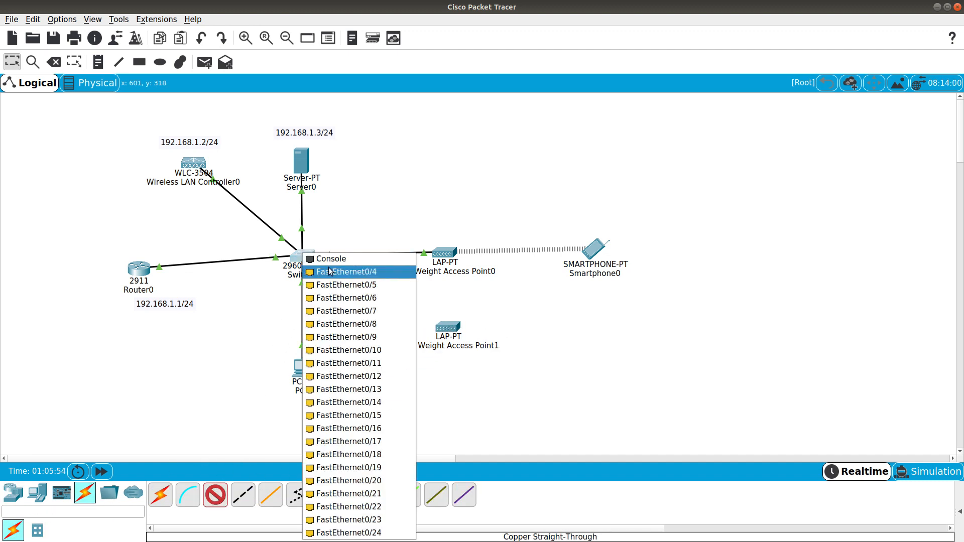
{"action": "left_click", "coordinate": [322, 272]}
{"action": "left_click", "coordinate": [448, 327]}
{"action": "left_click", "coordinate": [465, 333]}
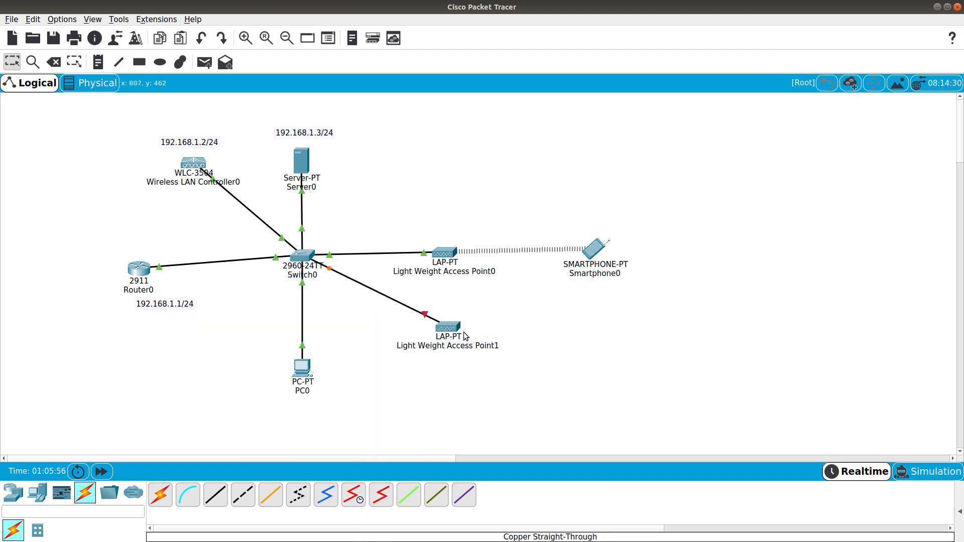
Plug the power adapter into Light Weight Access Point1
{"action": "left_click", "coordinate": [452, 327]}
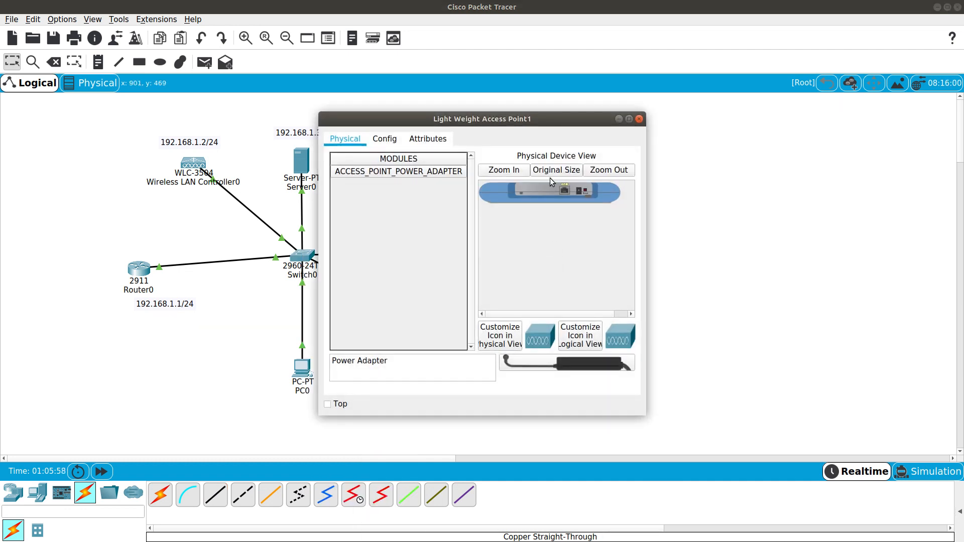
{"action": "left_click_drag", "start_coordinate": [590, 362], "coordinate": [579, 191]}
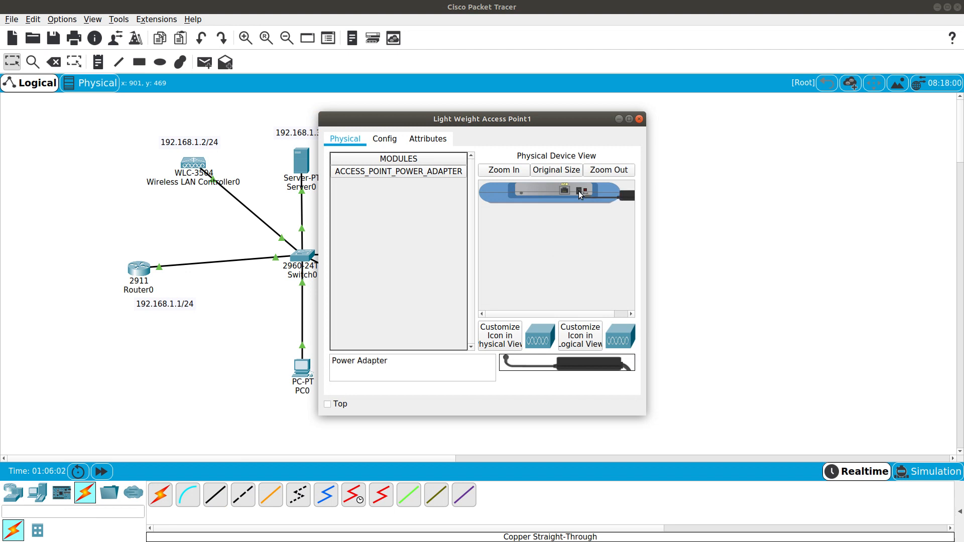
{"action": "left_click", "coordinate": [639, 119]}
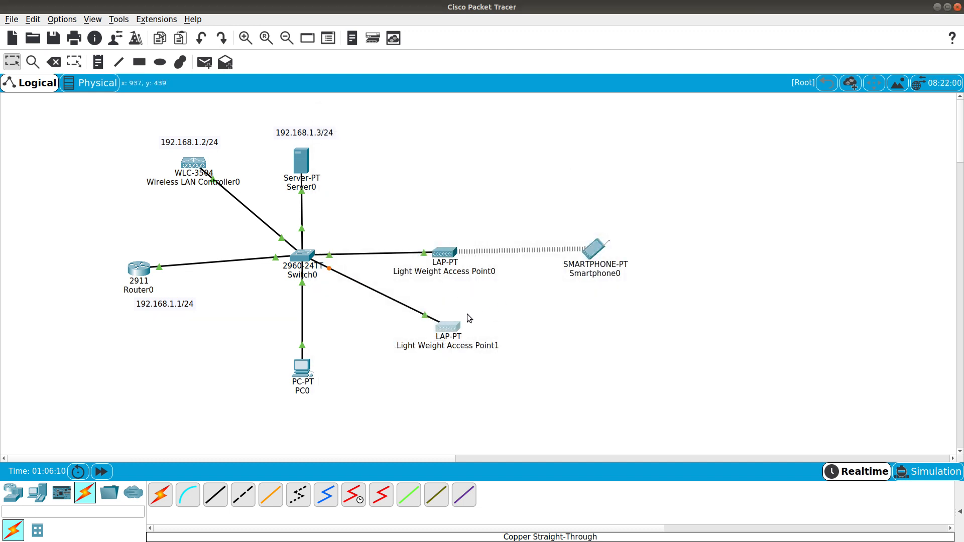
Review Light Weight Access Point1's GigabitEthernet0 and Dot11Radio0 configuration, then close its window
{"action": "mouse_move", "coordinate": [449, 332]}
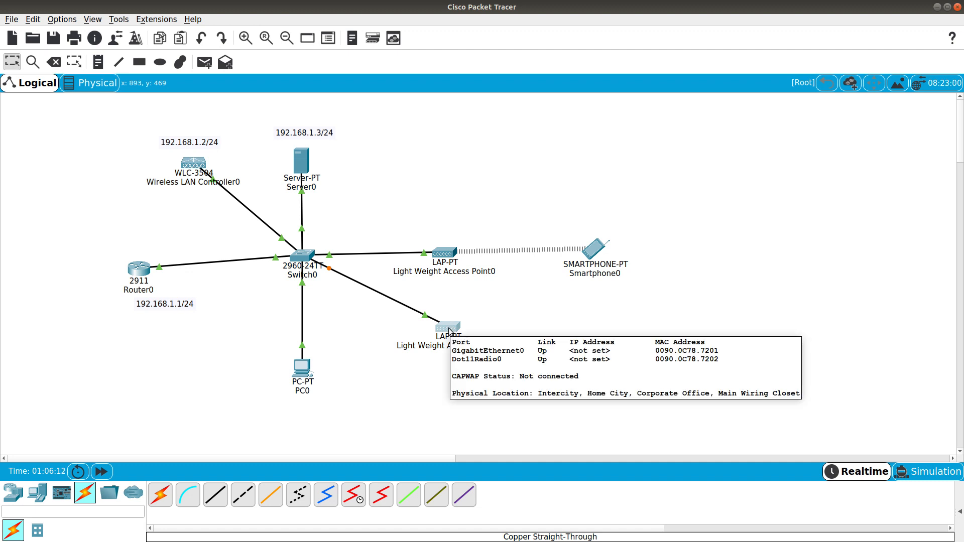
{"action": "left_click", "coordinate": [448, 328]}
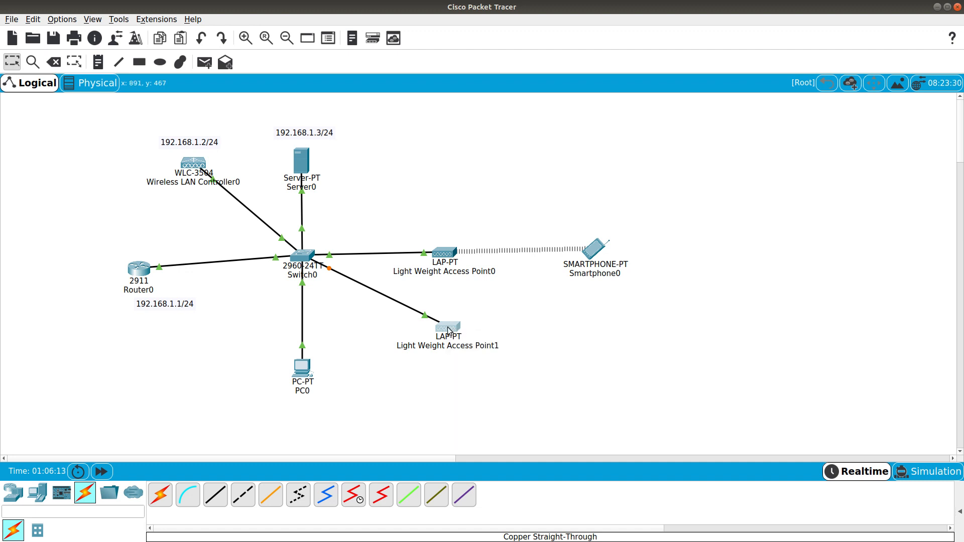
{"action": "left_click", "coordinate": [387, 139]}
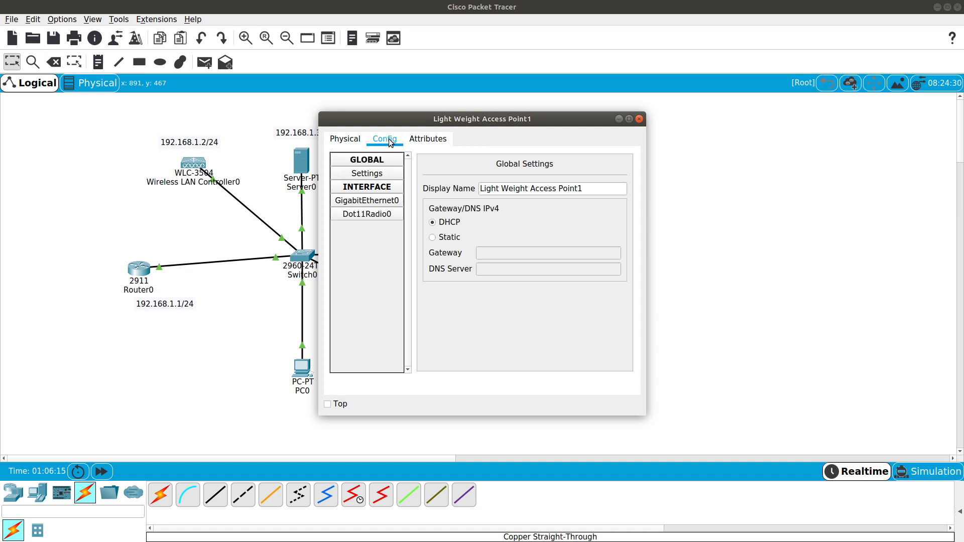
{"action": "left_click", "coordinate": [382, 201]}
{"action": "left_click", "coordinate": [376, 214]}
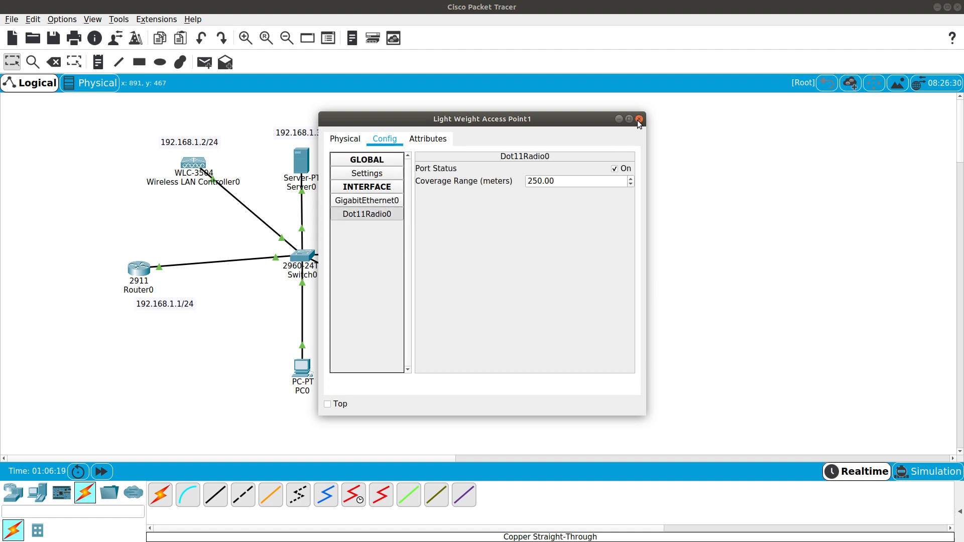
{"action": "left_click", "coordinate": [639, 120]}
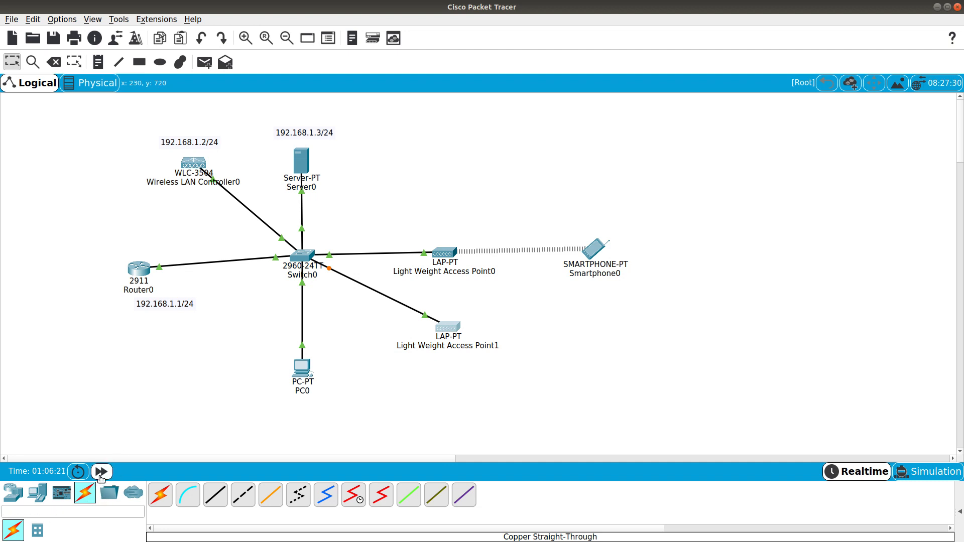
Advance the simulation clock and nudge Light Weight Access Point0 slightly to the right
{"action": "mouse_move", "coordinate": [449, 333]}
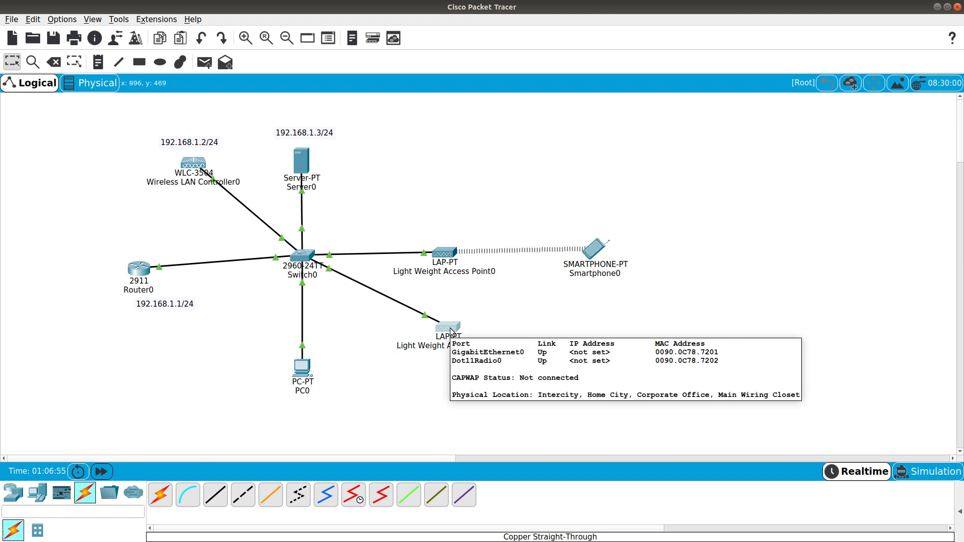
{"action": "left_click", "coordinate": [101, 471]}
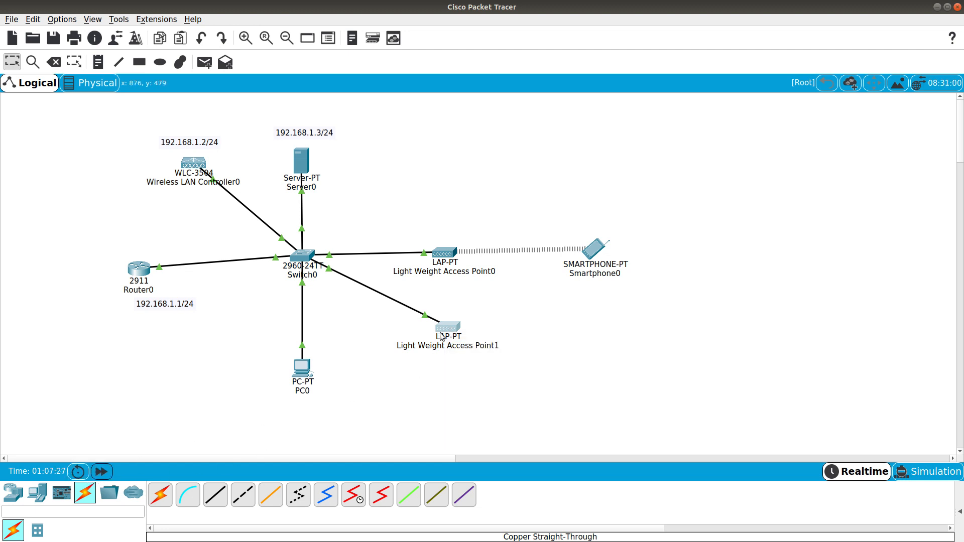
{"action": "mouse_move", "coordinate": [447, 332]}
{"action": "left_click_drag", "start_coordinate": [452, 263], "coordinate": [455, 263]}
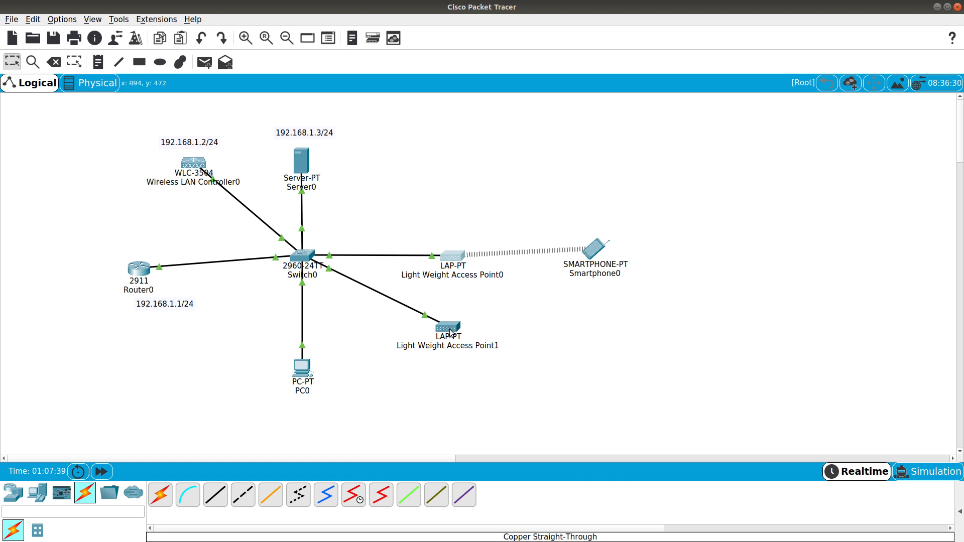
{"action": "left_click", "coordinate": [355, 404]}
Delete the cable between Switch0 and Light Weight Access Point0
{"action": "left_click", "coordinate": [54, 62]}
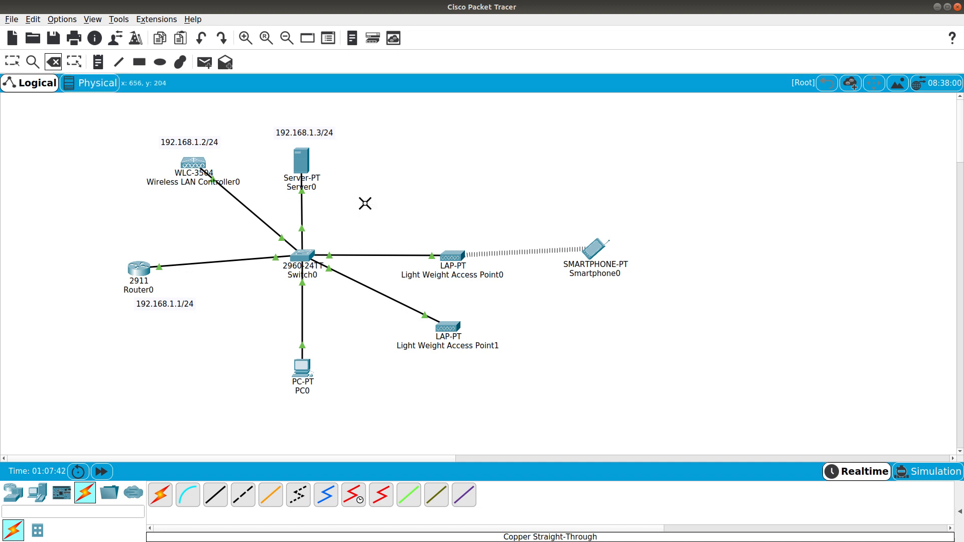
{"action": "left_click", "coordinate": [381, 255]}
{"action": "key", "text": "Escape"}
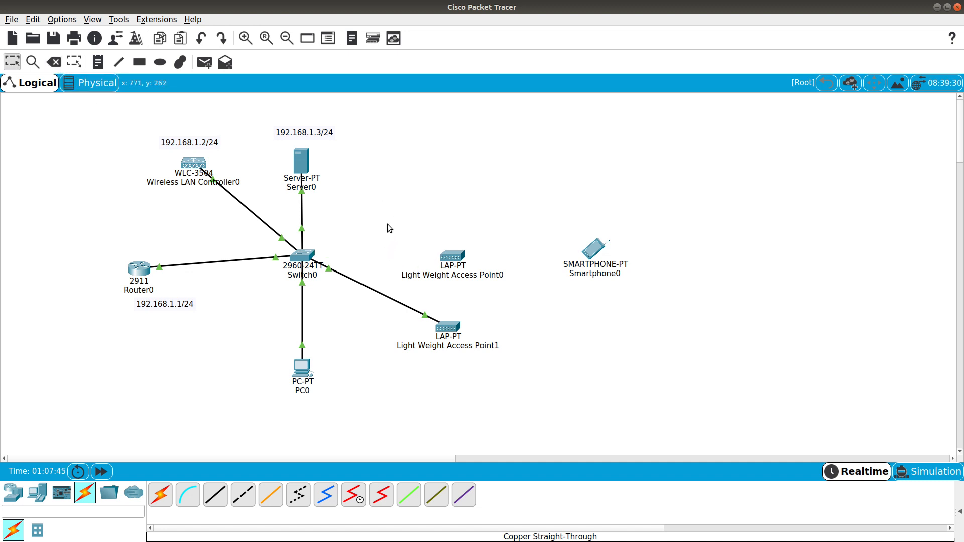
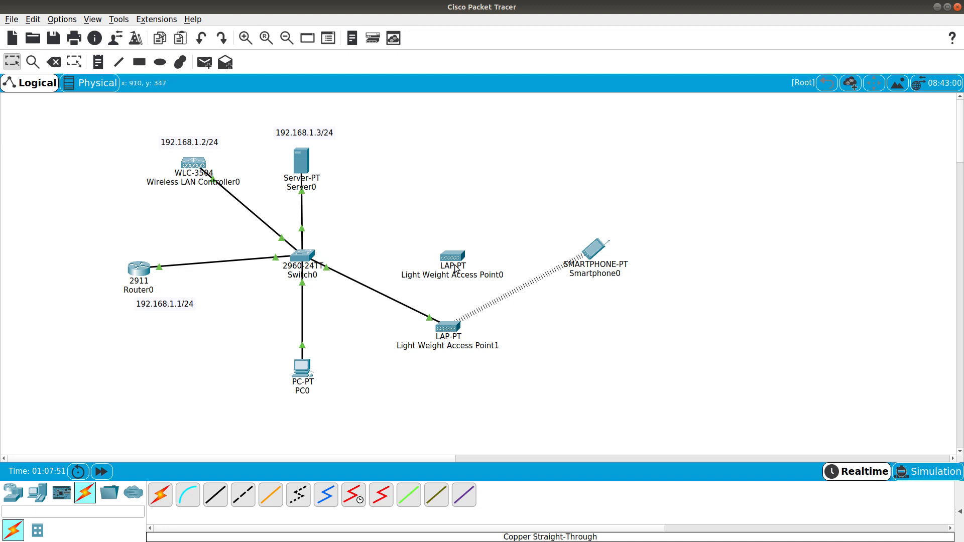
Nudge the Light Weight Access Point0 icon a few pixels to the left
{"action": "left_click_drag", "start_coordinate": [448, 259], "coordinate": [443, 259]}
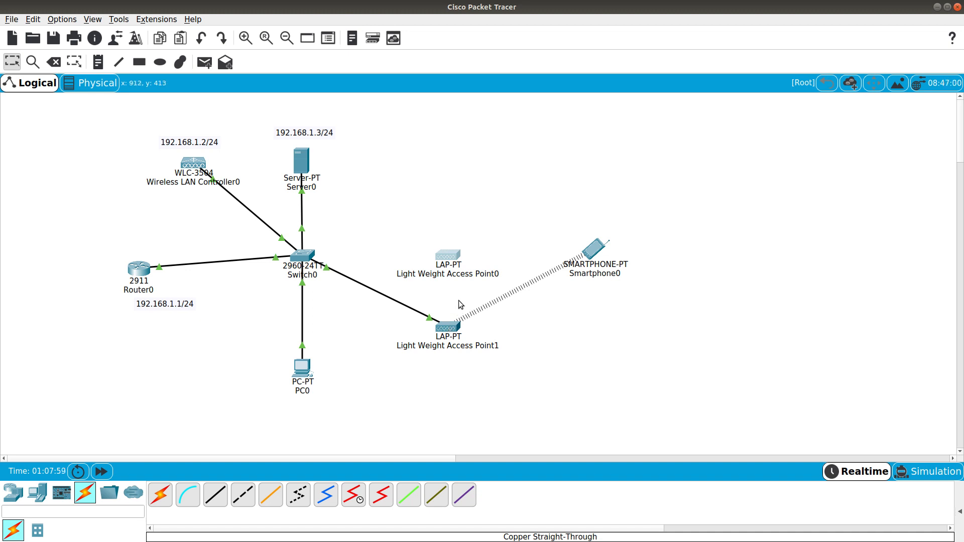
From Smartphone0's command prompt, rerun ping 192.168.1.1, then ping 192.168.1.3, and close the window
{"action": "left_click", "coordinate": [594, 253]}
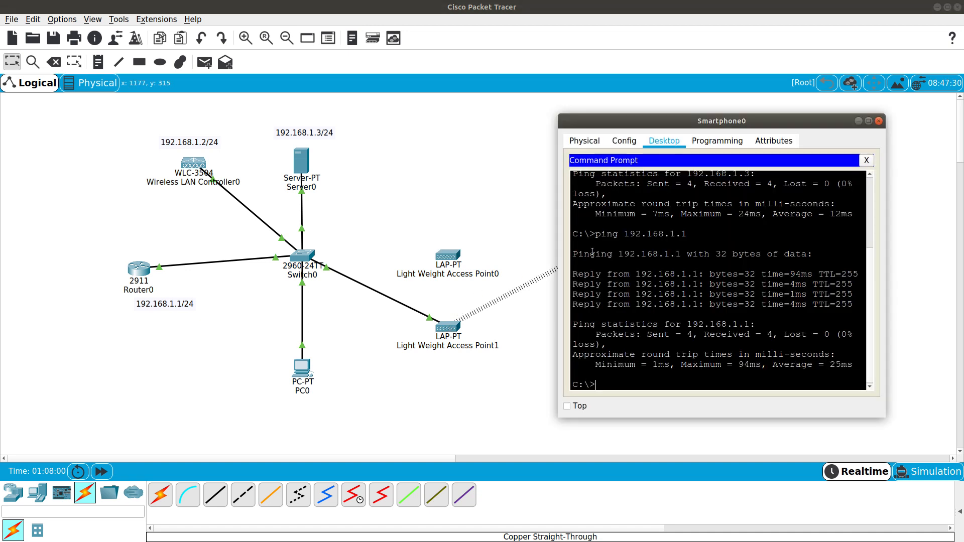
{"action": "key", "text": "Up"}
{"action": "key", "text": "Return"}
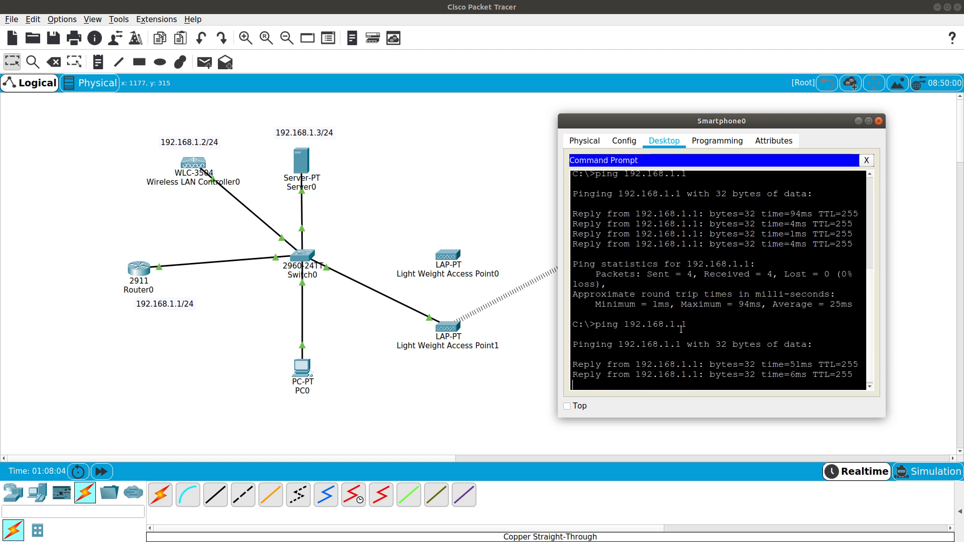
{"action": "key", "text": "Up"}
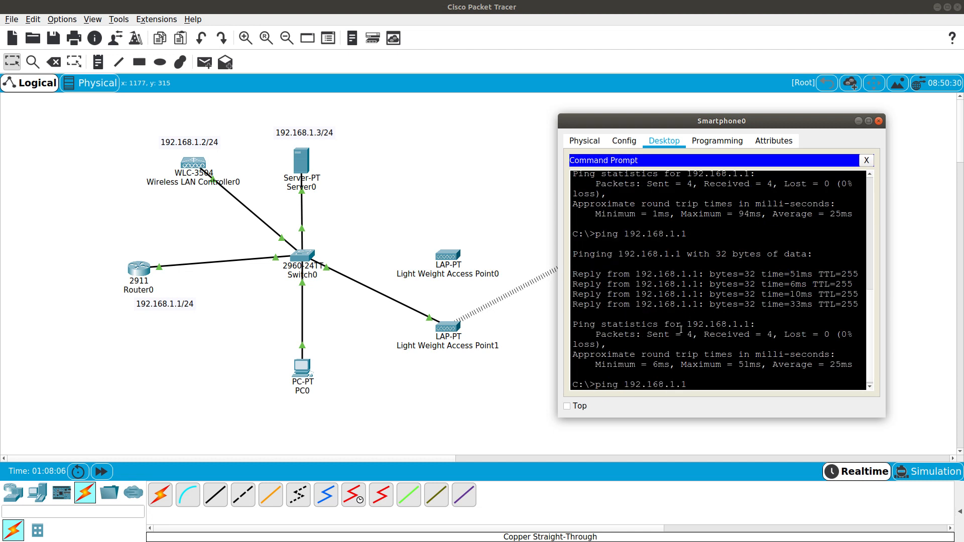
{"action": "type", "text": "3"}
{"action": "key", "text": "Return"}
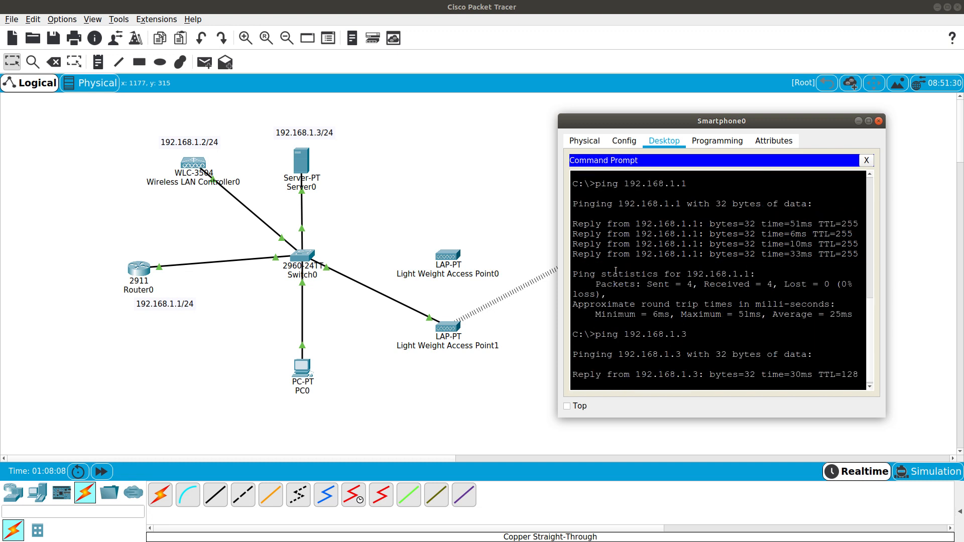
{"action": "left_click_drag", "start_coordinate": [696, 124], "coordinate": [683, 97]}
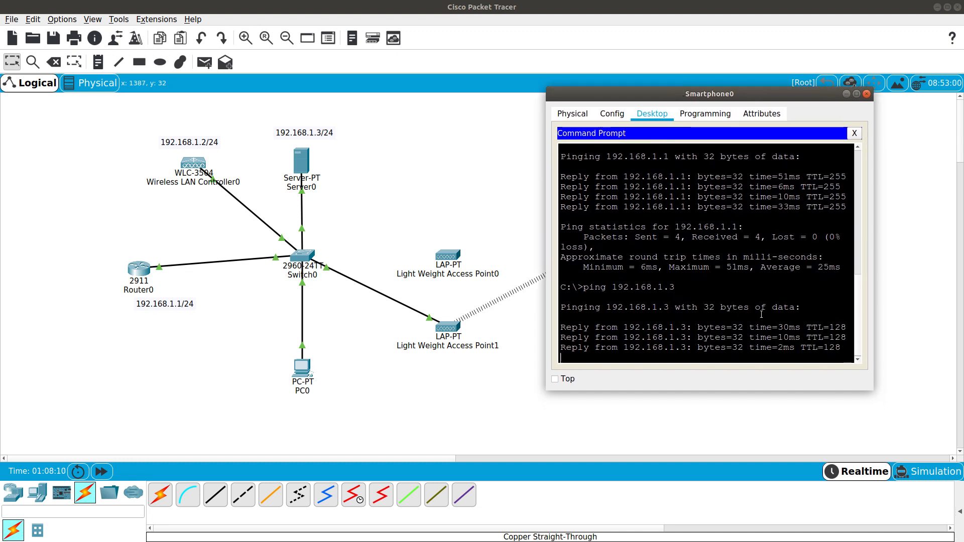
{"action": "left_click", "coordinate": [866, 95]}
Switch Server0's AAA service On (RADIUS port 1645), then bring up Wireless LAN Controller0
{"action": "left_click", "coordinate": [299, 167]}
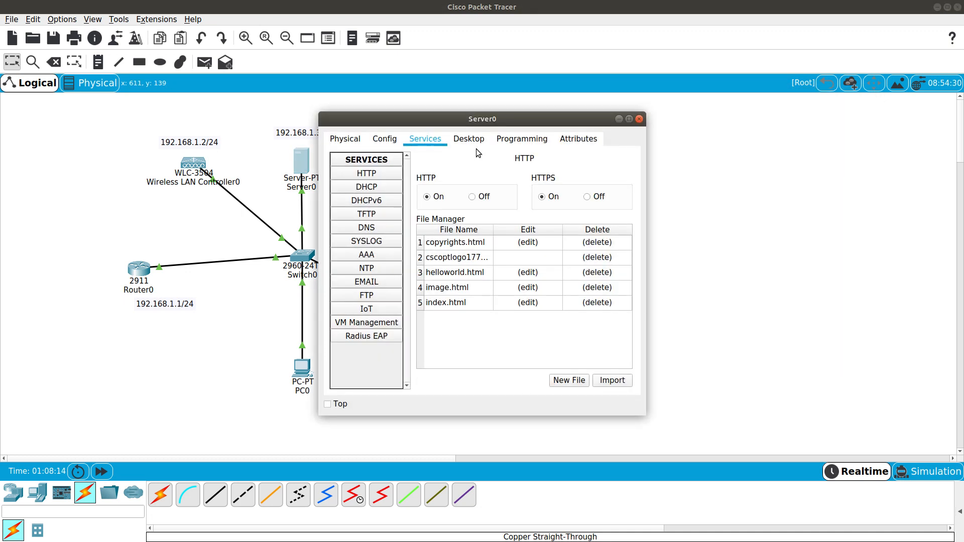
{"action": "left_click_drag", "start_coordinate": [446, 126], "coordinate": [686, 117]}
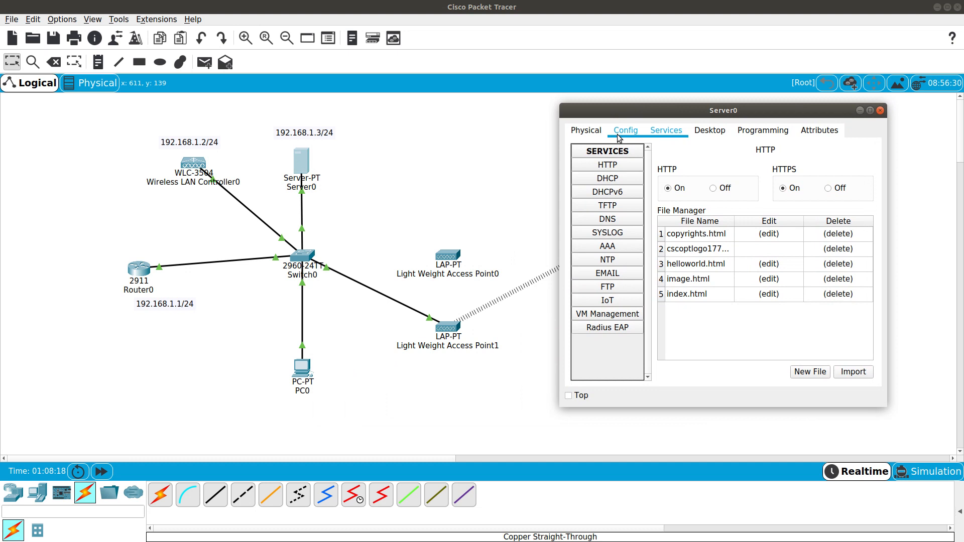
{"action": "left_click", "coordinate": [607, 246]}
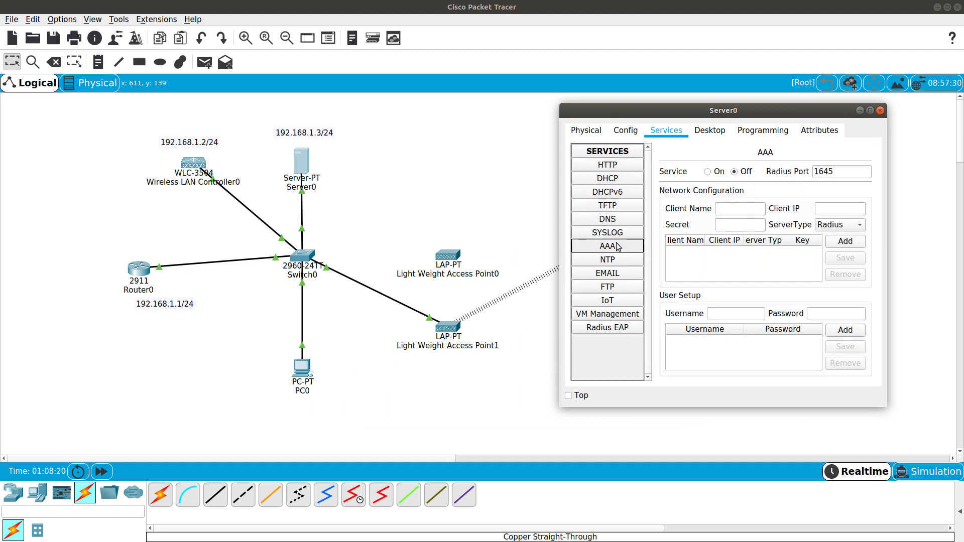
{"action": "left_click_drag", "start_coordinate": [706, 113], "coordinate": [654, 95]}
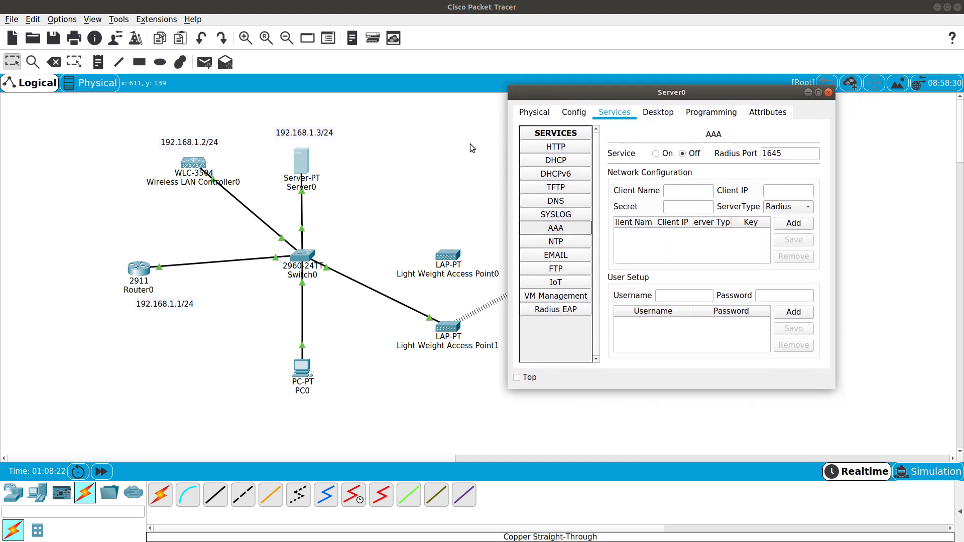
{"action": "left_click_drag", "start_coordinate": [509, 389], "coordinate": [399, 433]}
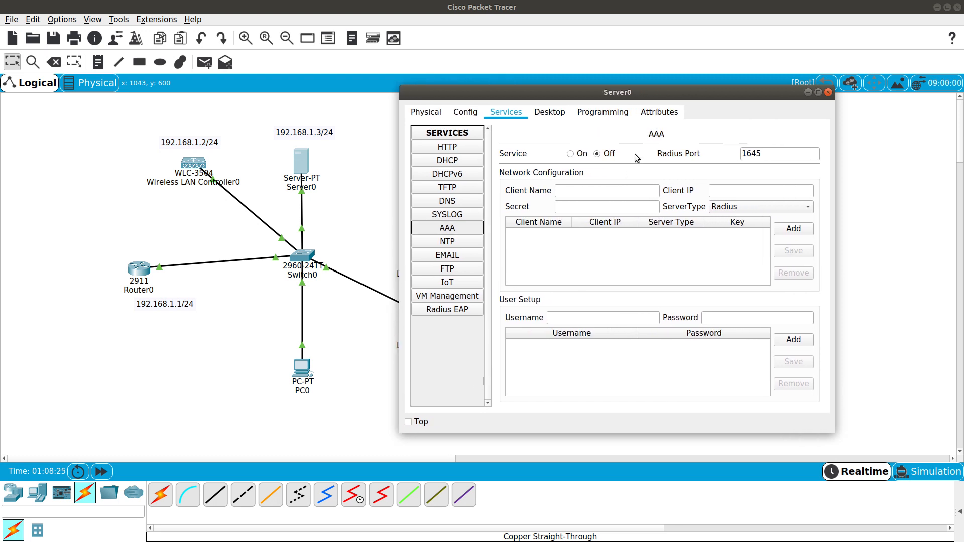
{"action": "left_click", "coordinate": [569, 154]}
{"action": "left_click", "coordinate": [576, 193]}
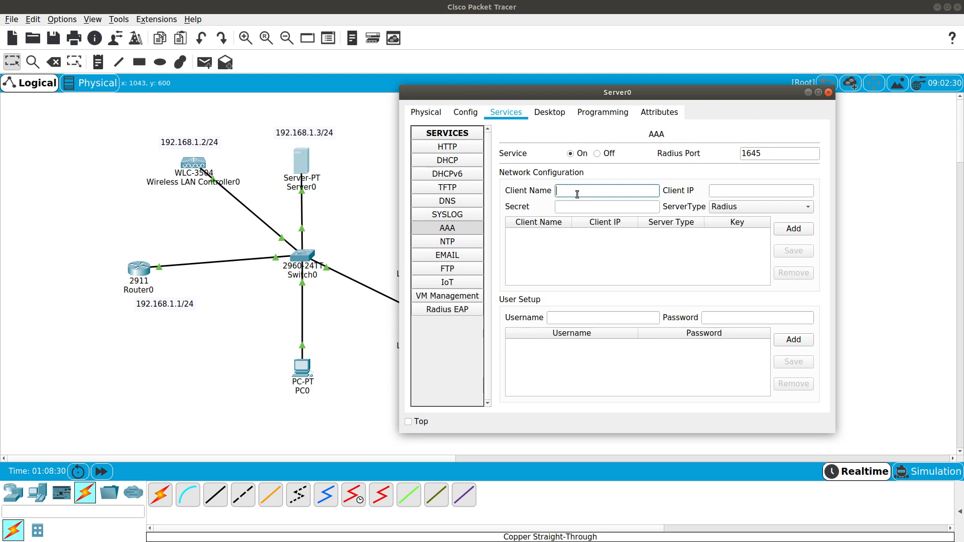
{"action": "left_click", "coordinate": [195, 165]}
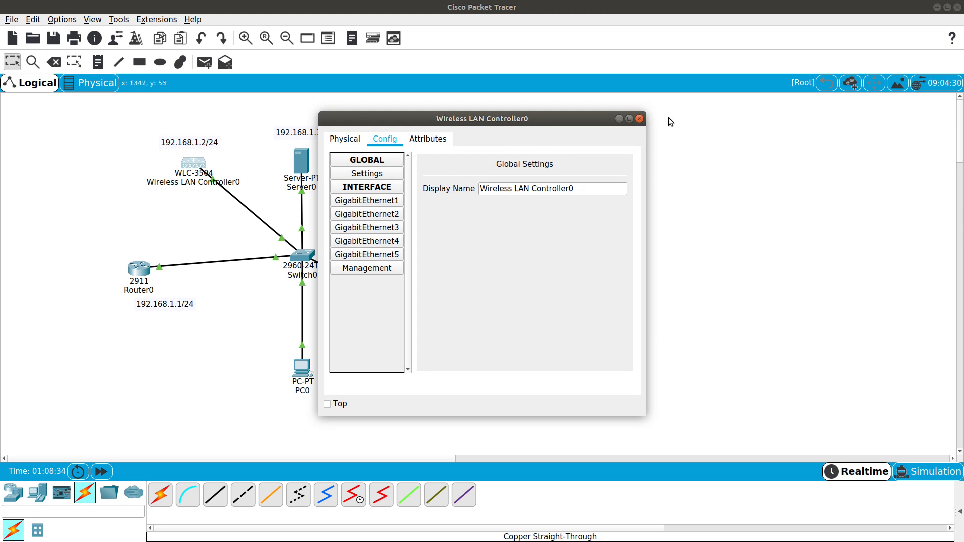
Find the controller's system name WLANC on its Monitor page in PC0's browser and copy it
{"action": "left_click", "coordinate": [640, 119]}
{"action": "left_click", "coordinate": [302, 368]}
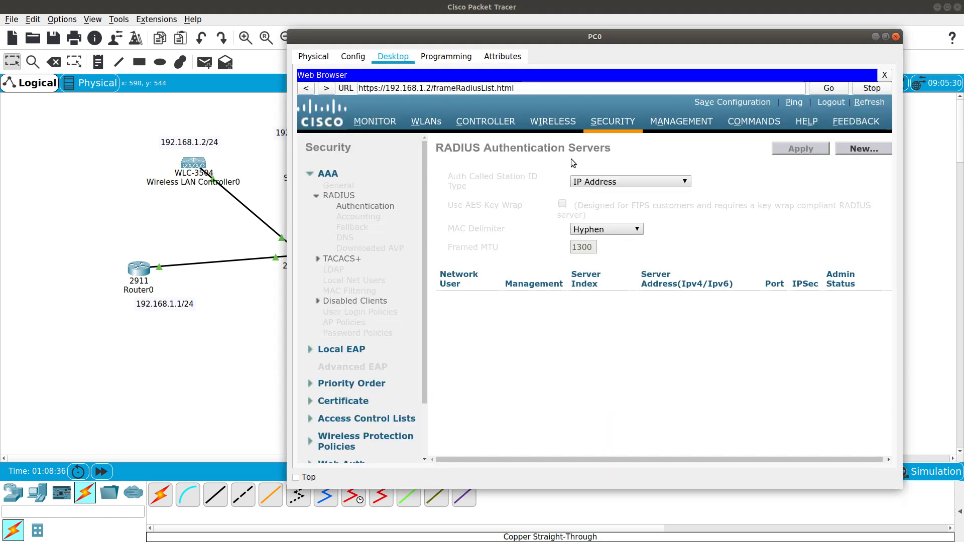
{"action": "left_click", "coordinate": [420, 123]}
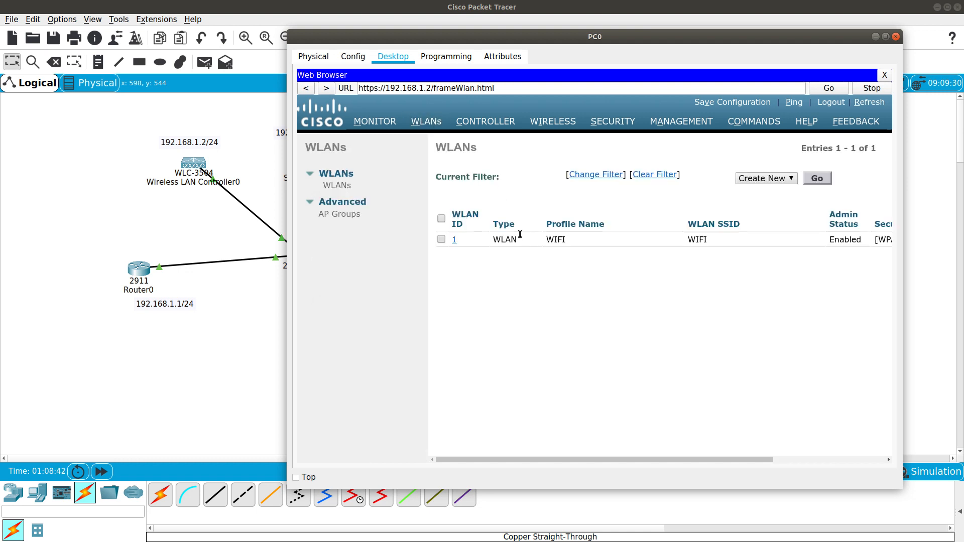
{"action": "left_click", "coordinate": [389, 123]}
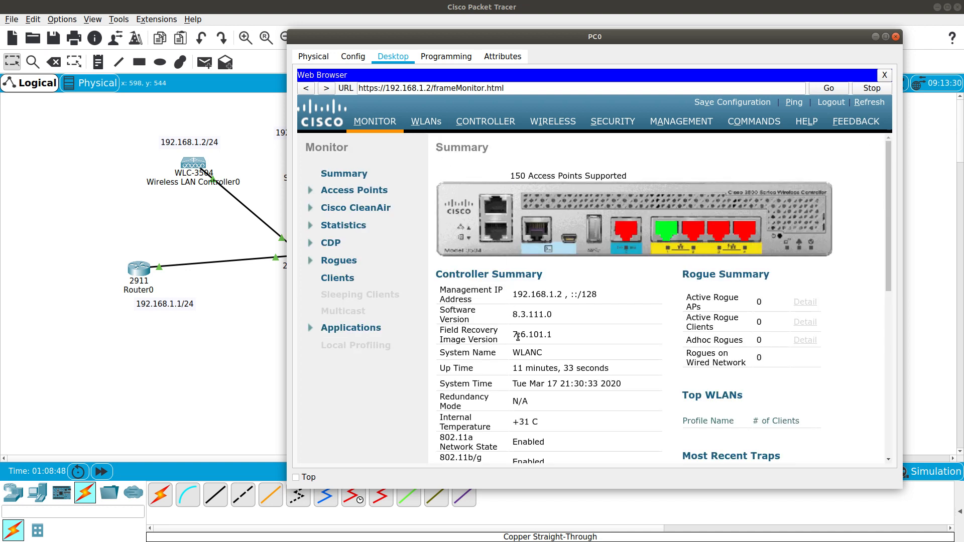
{"action": "double_click", "coordinate": [528, 352]}
{"action": "key", "text": "ctrl+c"}
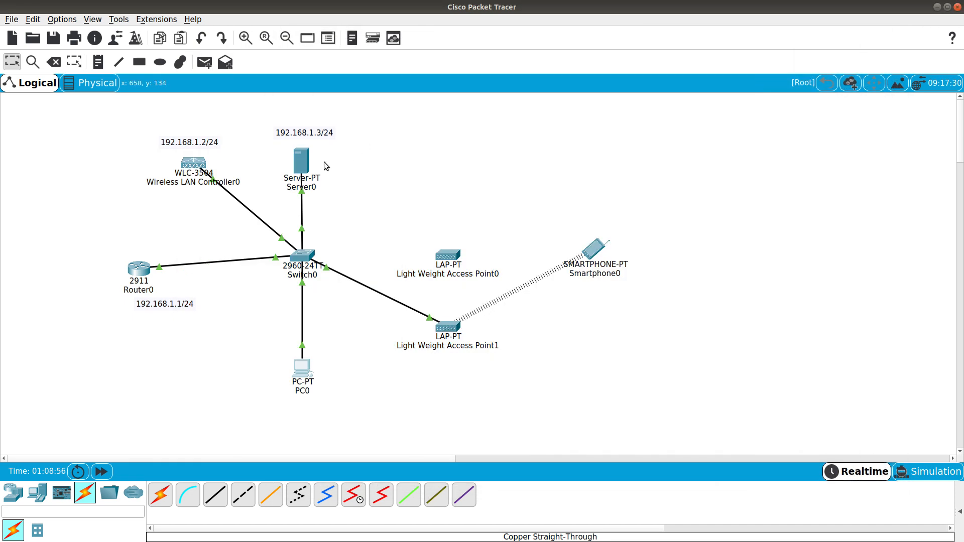
On Server0, add RADIUS client WLANC at 192.168.1.2 with a shared secret, server type Radius
{"action": "left_click", "coordinate": [303, 162]}
{"action": "left_click", "coordinate": [593, 190]}
{"action": "key", "text": "ctrl+v"}
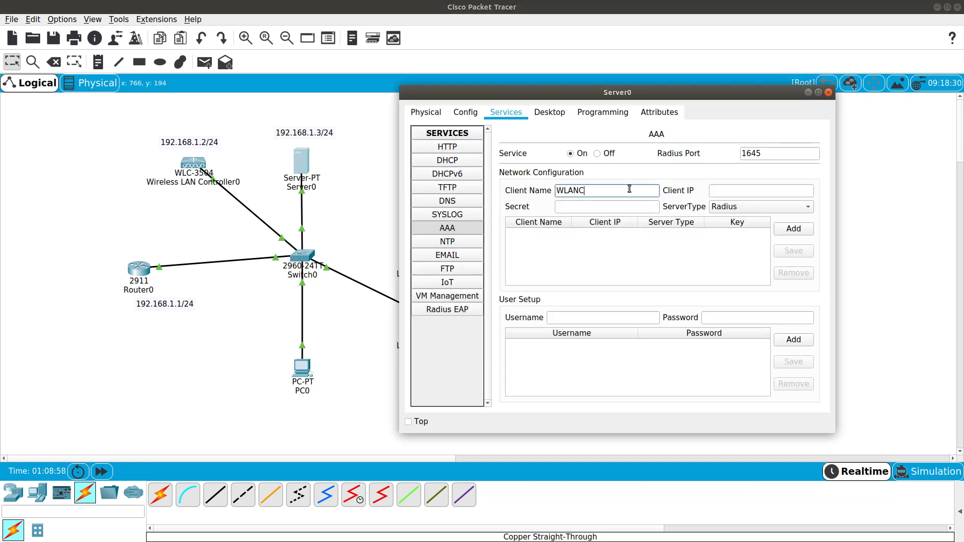
{"action": "left_click", "coordinate": [727, 191]}
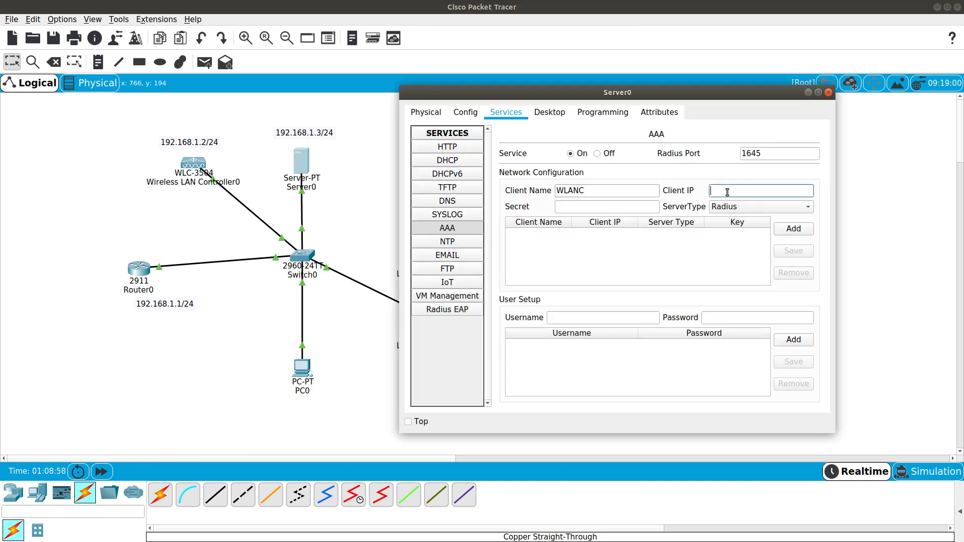
{"action": "double_click", "coordinate": [591, 191]}
{"action": "type", "text": "168"}
{"action": "left_click", "coordinate": [592, 211]}
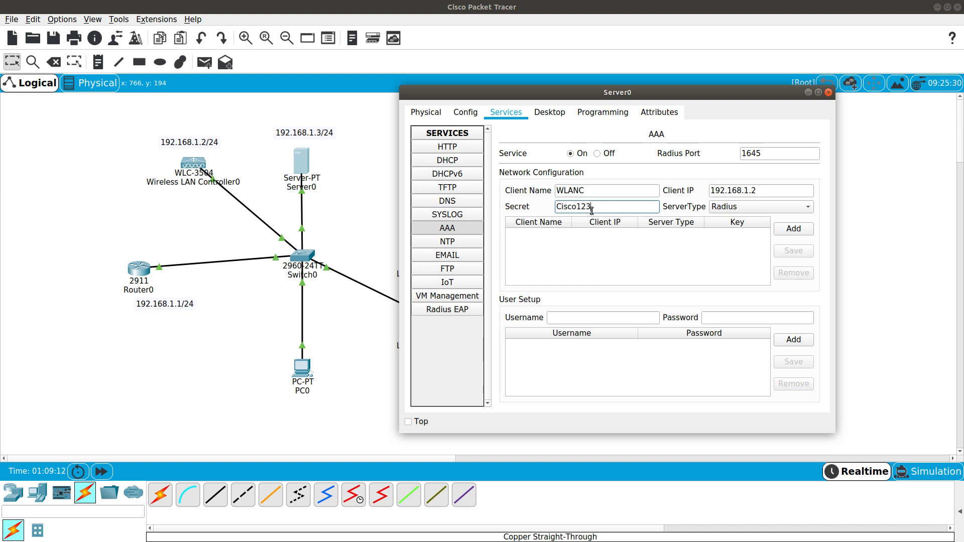
{"action": "left_click", "coordinate": [730, 210]}
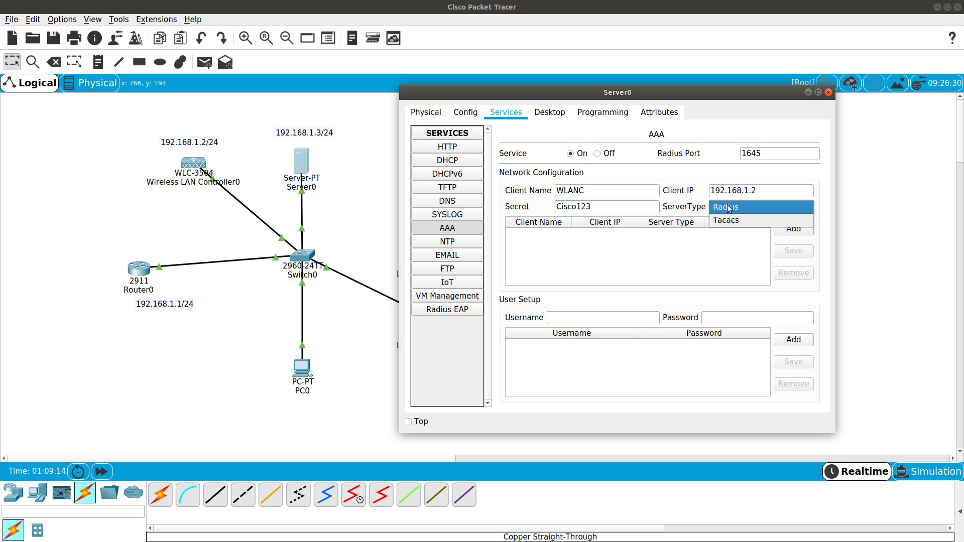
{"action": "left_click", "coordinate": [728, 207]}
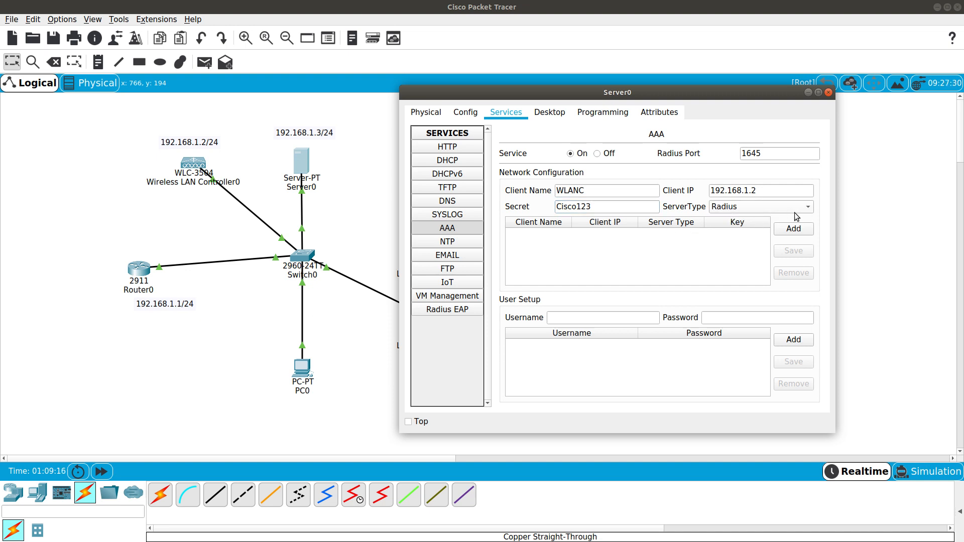
{"action": "left_click", "coordinate": [793, 228]}
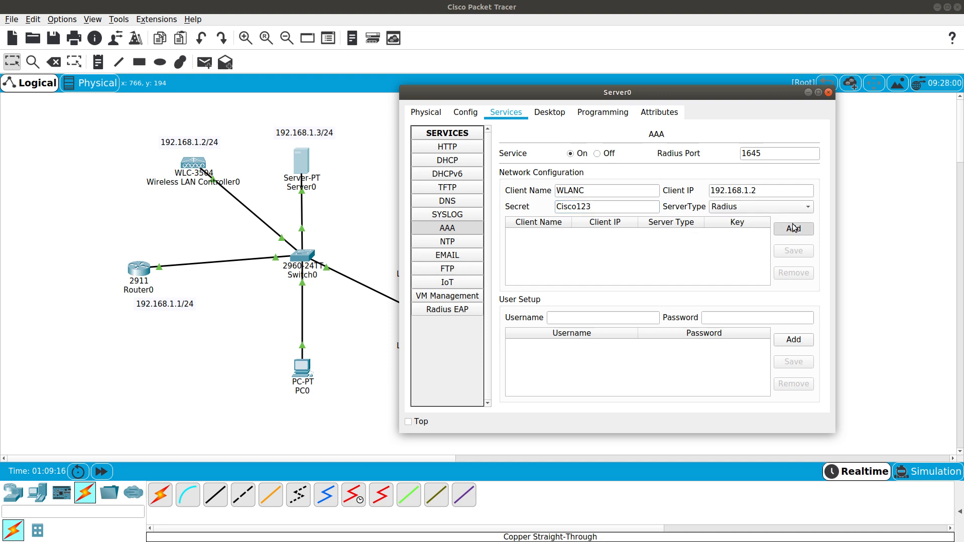
Add a RADIUS user with a username and password, then bring up Wireless LAN Controller0
{"action": "left_click", "coordinate": [581, 318]}
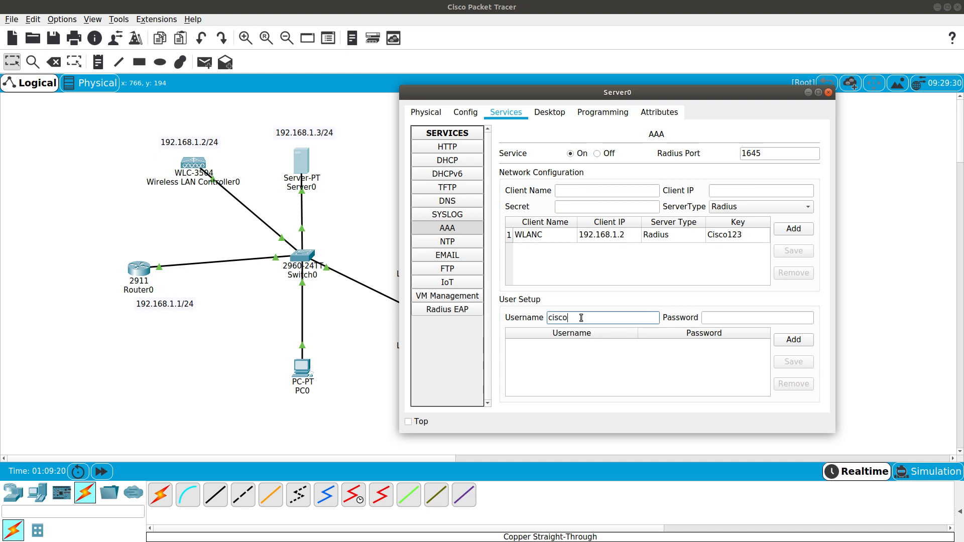
{"action": "key", "text": "Tab"}
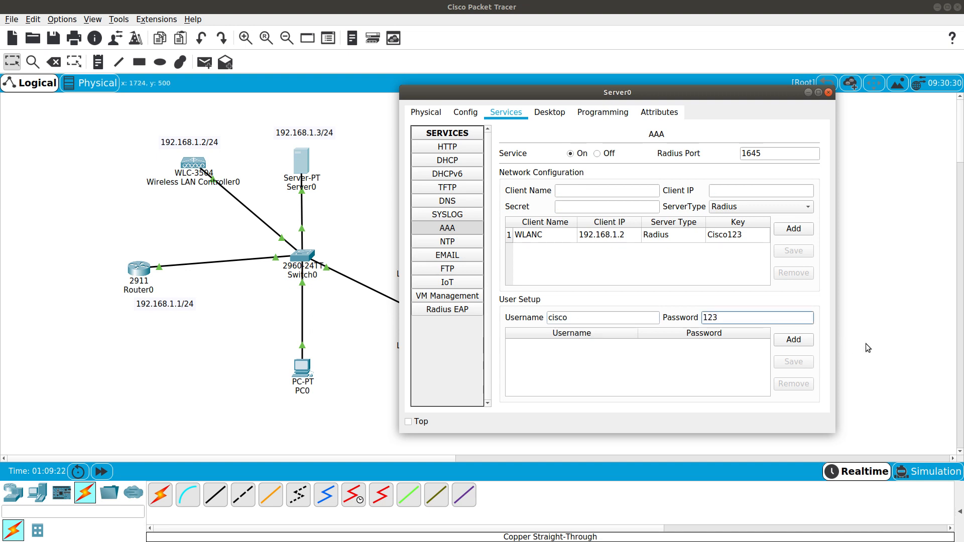
{"action": "left_click", "coordinate": [793, 339]}
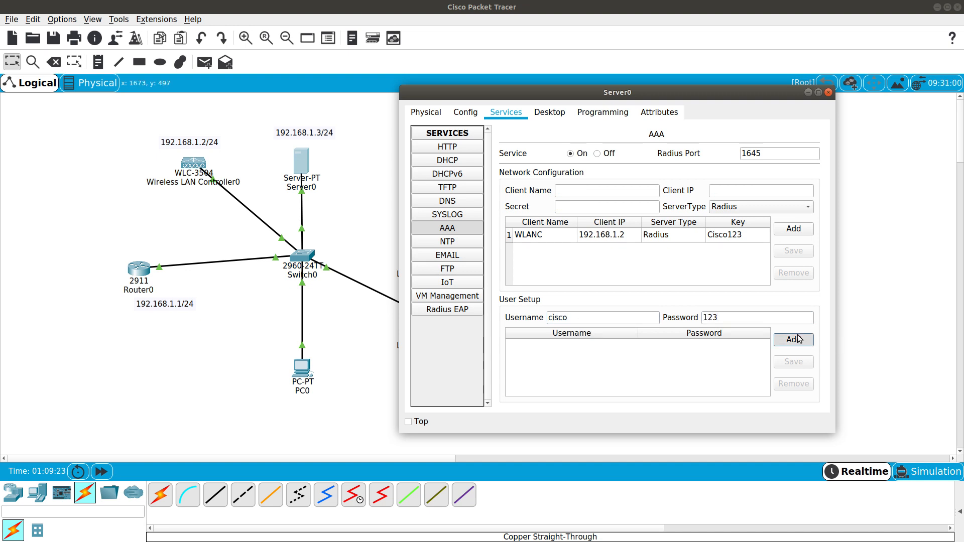
{"action": "left_click", "coordinate": [807, 93]}
{"action": "left_click", "coordinate": [188, 168]}
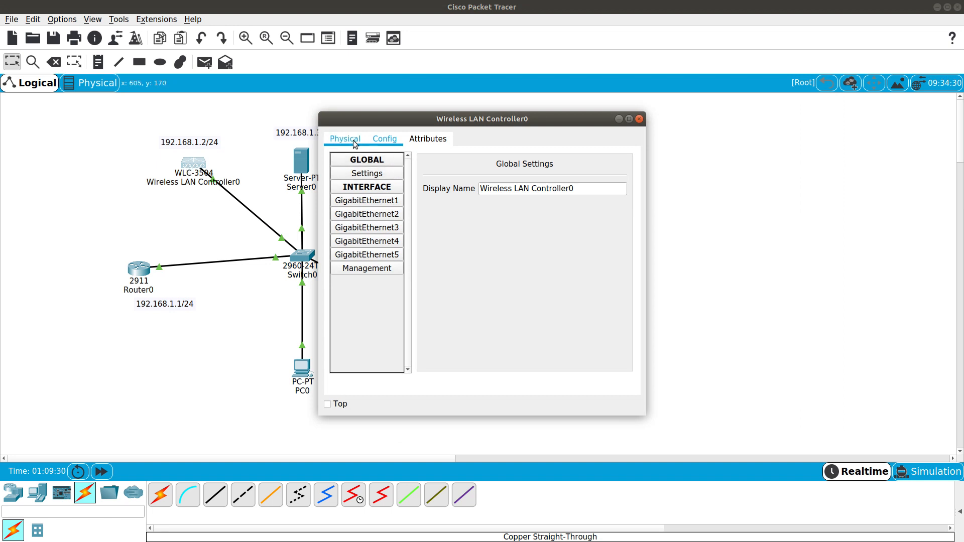
In PC0's controller page, start a new RADIUS authentication server at 192.168.1.3 with a shared secret
{"action": "left_click", "coordinate": [640, 119]}
{"action": "left_click", "coordinate": [302, 369]}
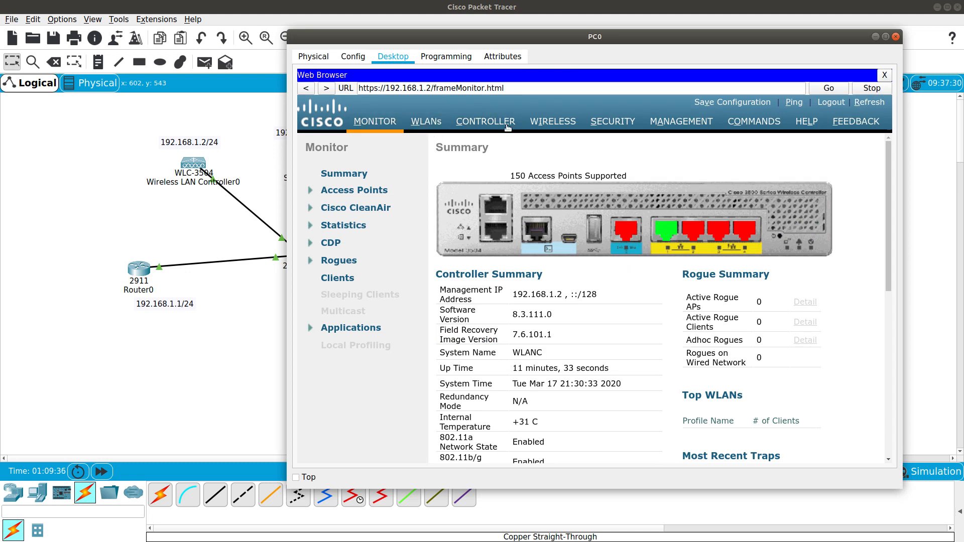
{"action": "left_click", "coordinate": [601, 120]}
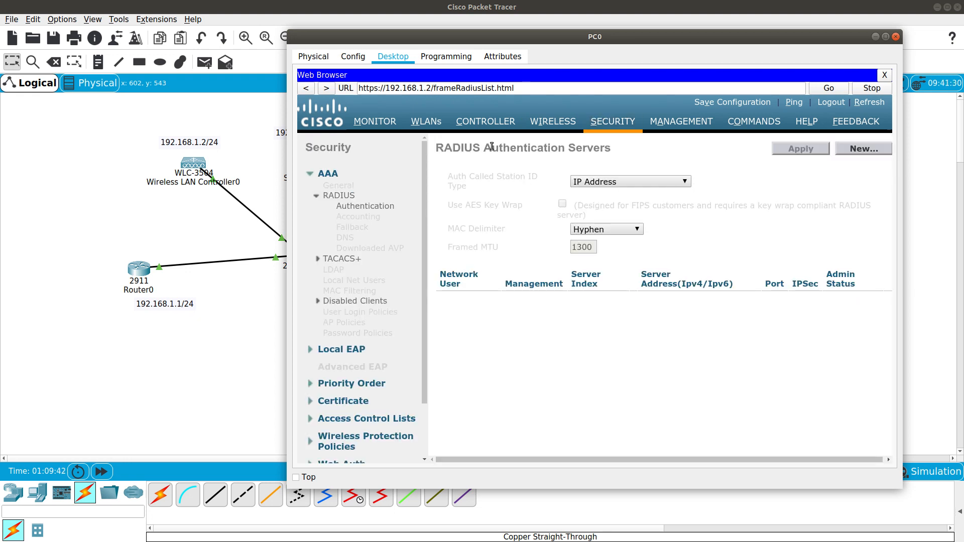
{"action": "left_click_drag", "start_coordinate": [447, 147], "coordinate": [613, 148]}
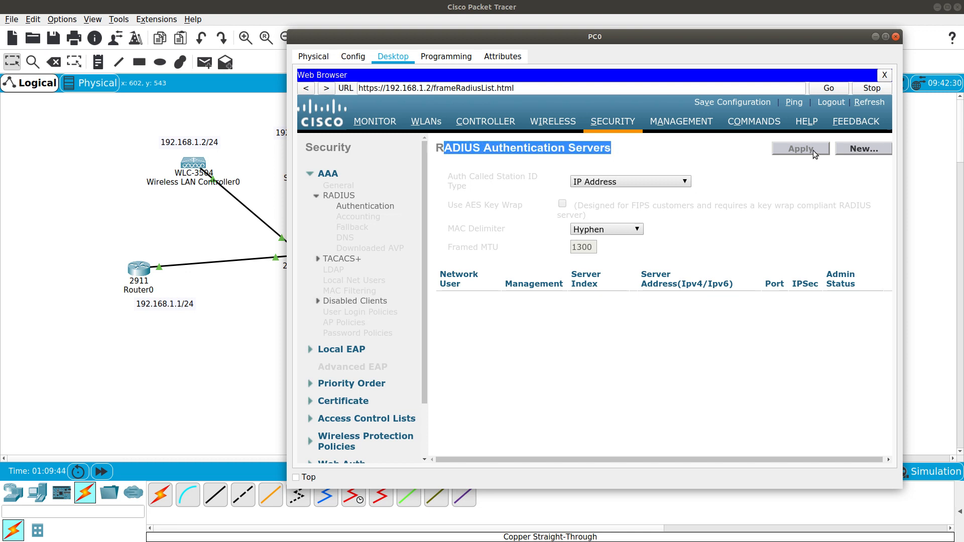
{"action": "left_click", "coordinate": [846, 149]}
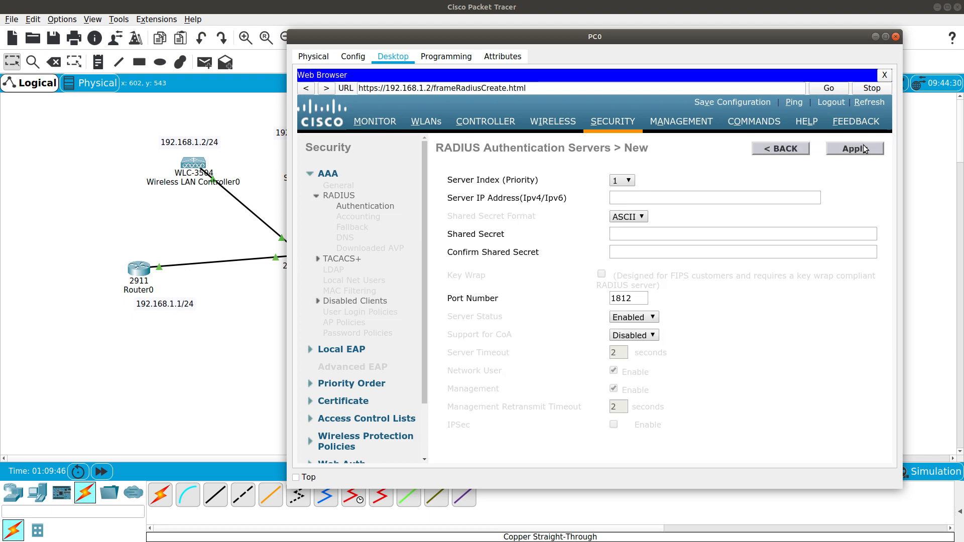
{"action": "left_click", "coordinate": [625, 197]}
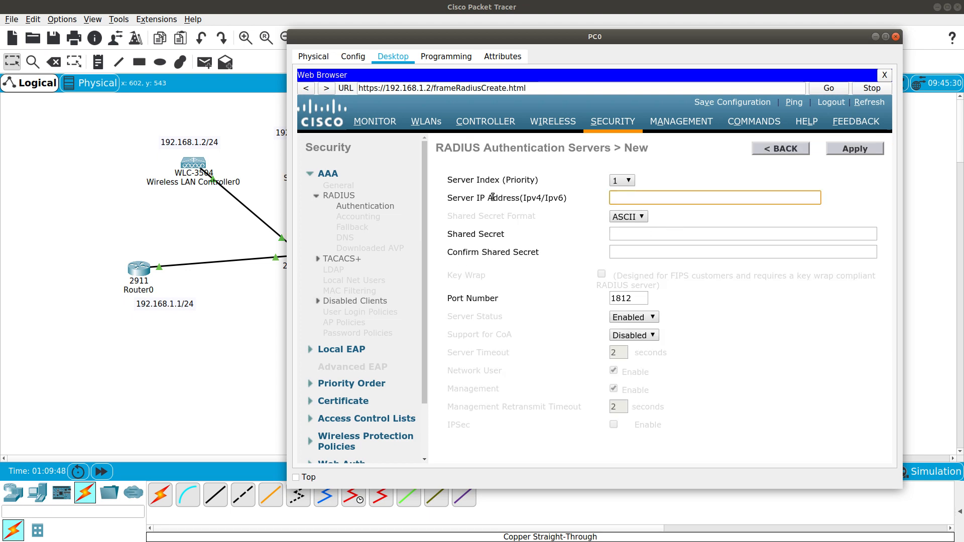
{"action": "left_click_drag", "start_coordinate": [514, 39], "coordinate": [596, 41]}
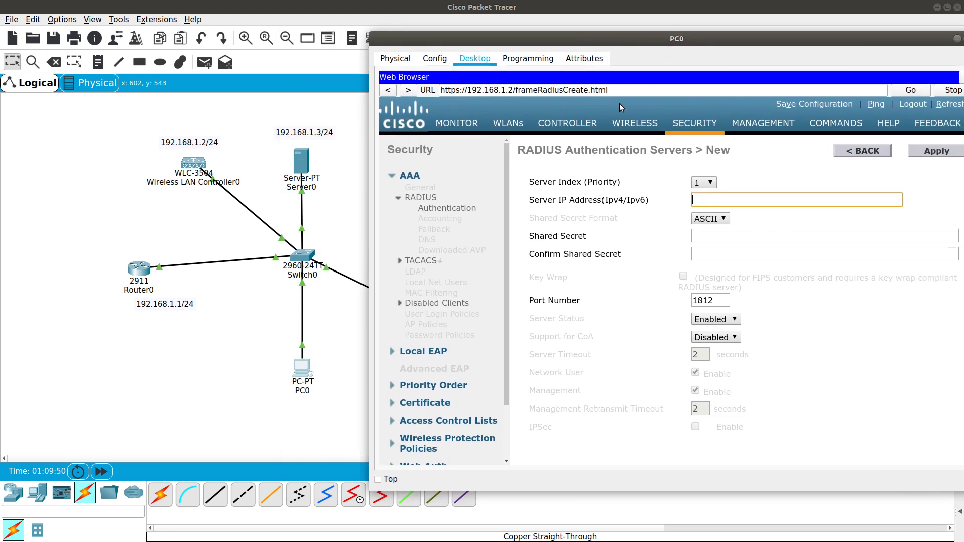
{"action": "type", "text": "192.168.1.3"}
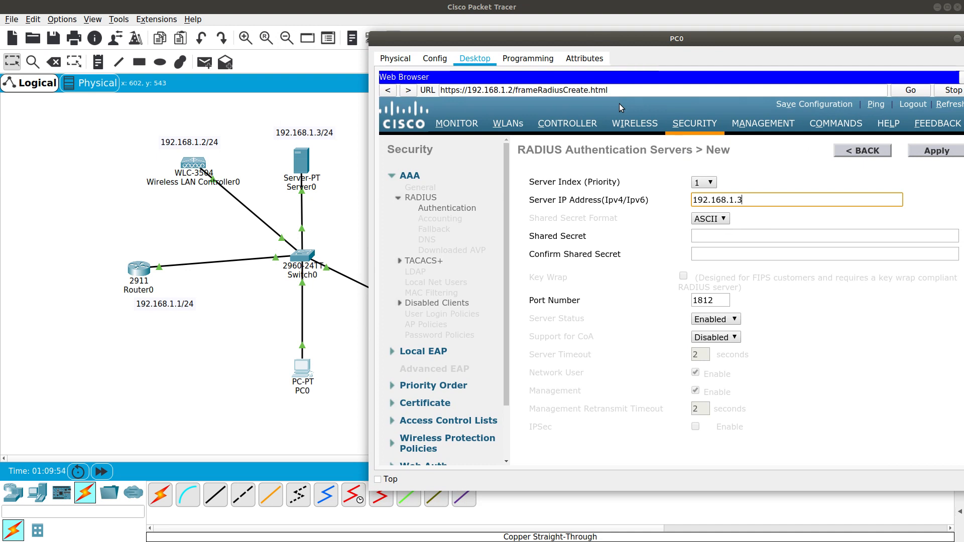
{"action": "left_click", "coordinate": [708, 238]}
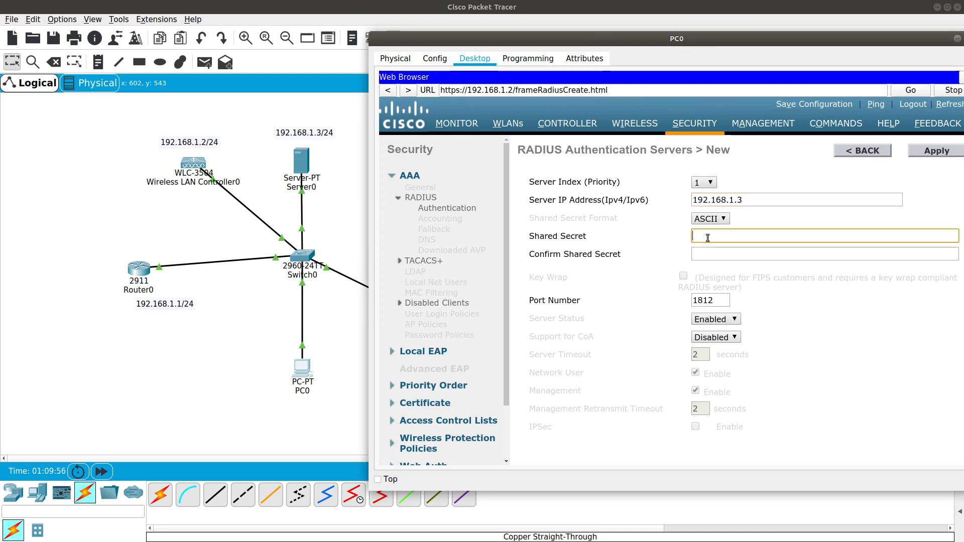
{"action": "type", "text": "•••"}
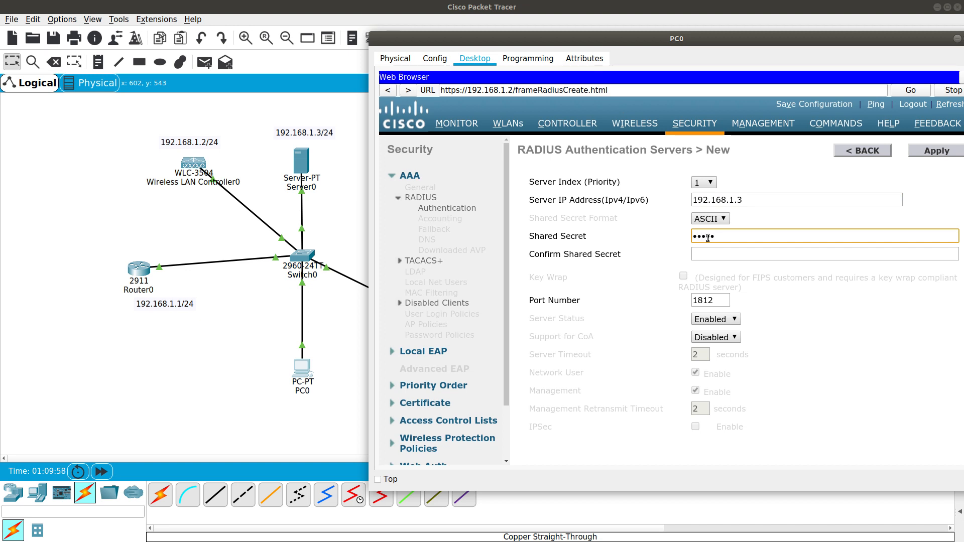
{"action": "key", "text": "Tab"}
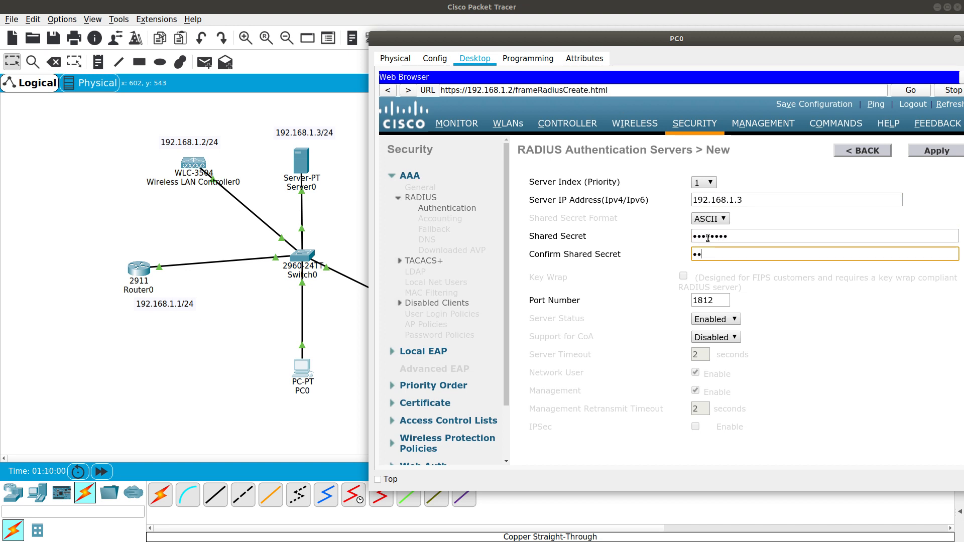
{"action": "type", "text": "••••••••"}
Copy the RADIUS port value 1645 from Server0's AAA settings
{"action": "left_click", "coordinate": [294, 166]}
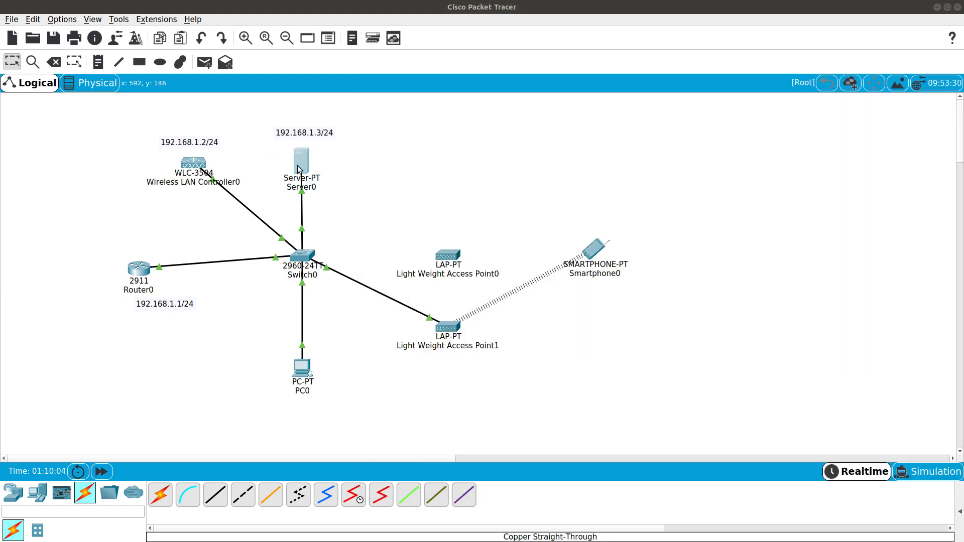
{"action": "left_click_drag", "start_coordinate": [758, 151], "coordinate": [740, 153]}
{"action": "right_click", "coordinate": [752, 153]}
{"action": "left_click", "coordinate": [774, 200]}
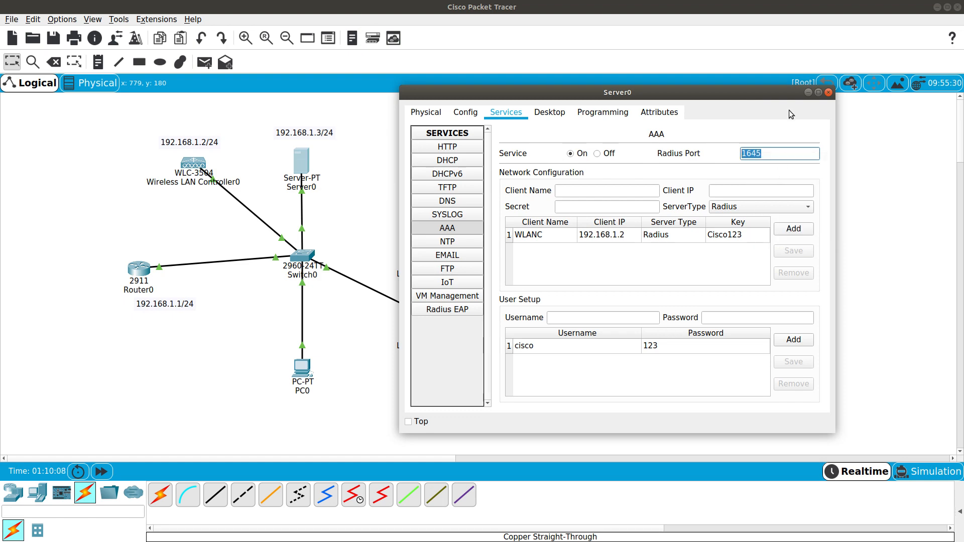
{"action": "left_click", "coordinate": [808, 92]}
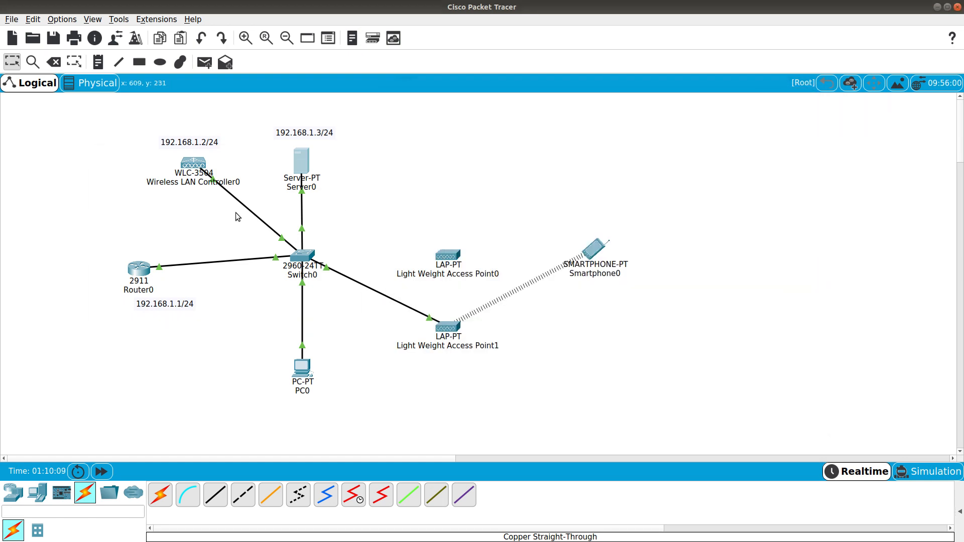
Replace the default port 1812 with 1645 and apply the new RADIUS server
{"action": "left_click", "coordinate": [301, 372]}
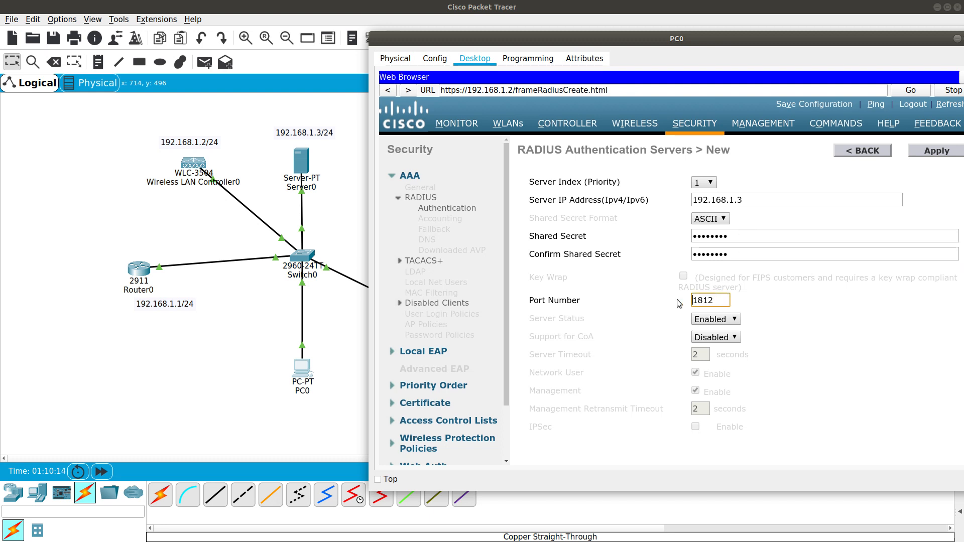
{"action": "left_click", "coordinate": [701, 300]}
{"action": "double_click", "coordinate": [702, 300]}
{"action": "type", "text": "1645"}
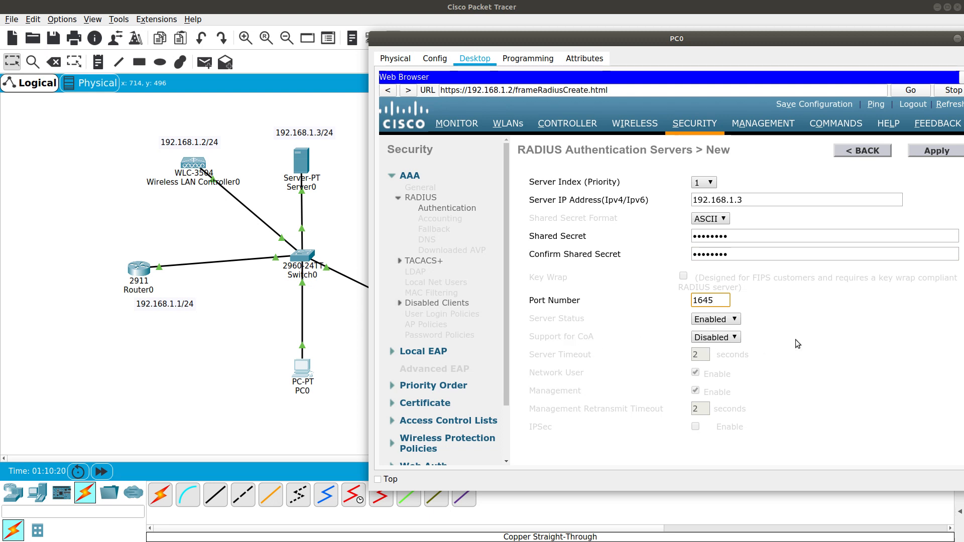
{"action": "left_click", "coordinate": [848, 322]}
{"action": "left_click_drag", "start_coordinate": [710, 41], "coordinate": [618, 52]}
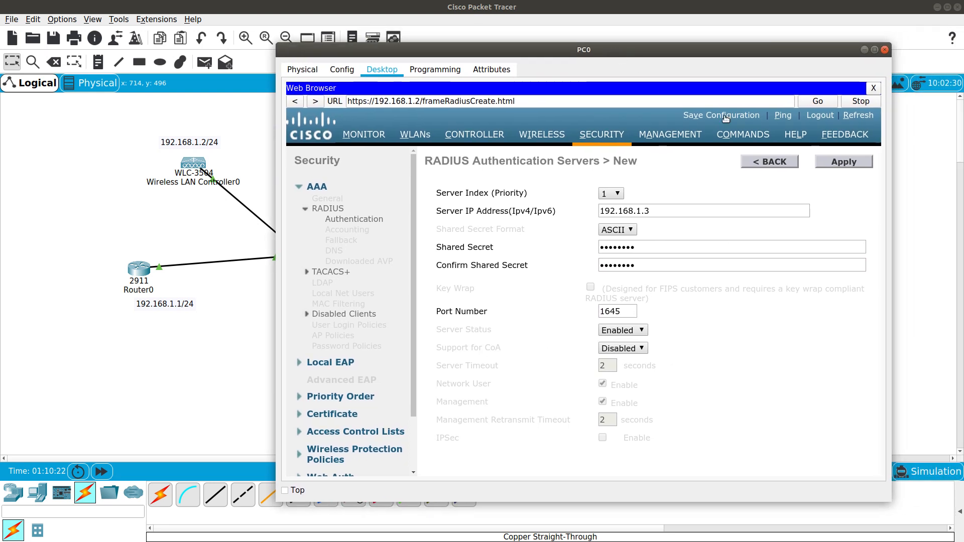
{"action": "left_click", "coordinate": [826, 162]}
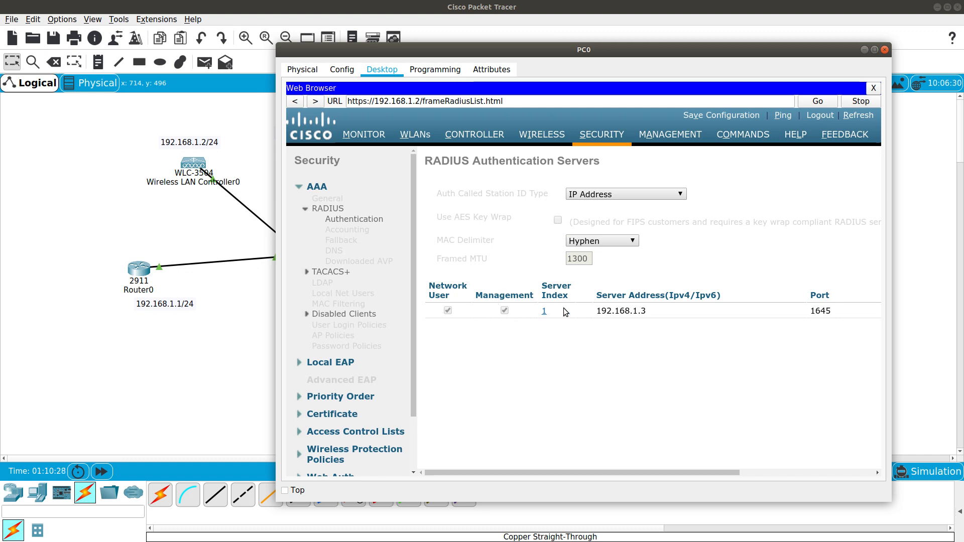
In the WIFI WLAN's security settings, turn off PSK and enable 802.1X authentication
{"action": "left_click", "coordinate": [423, 136]}
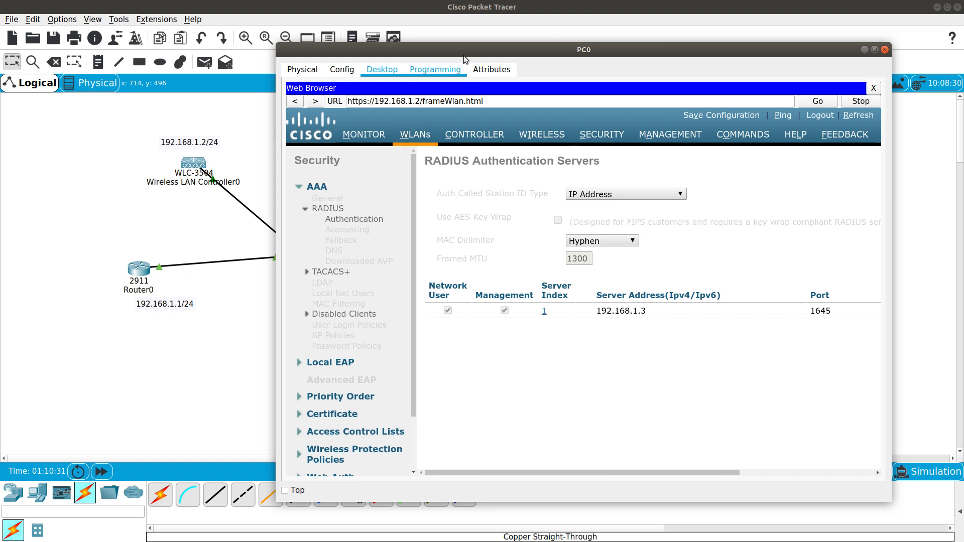
{"action": "left_click_drag", "start_coordinate": [464, 55], "coordinate": [550, 33]}
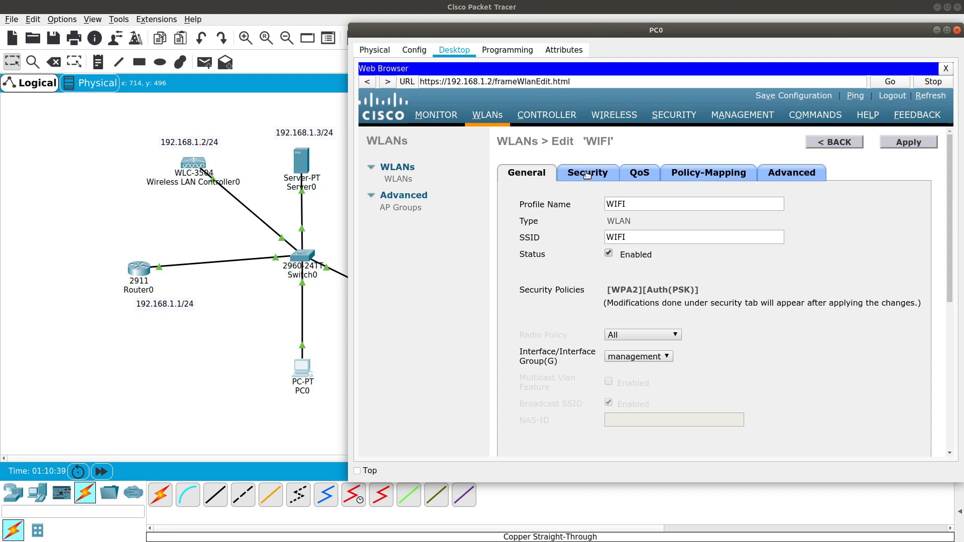
{"action": "left_click", "coordinate": [585, 176]}
{"action": "left_click_drag", "start_coordinate": [553, 31], "coordinate": [472, 33]}
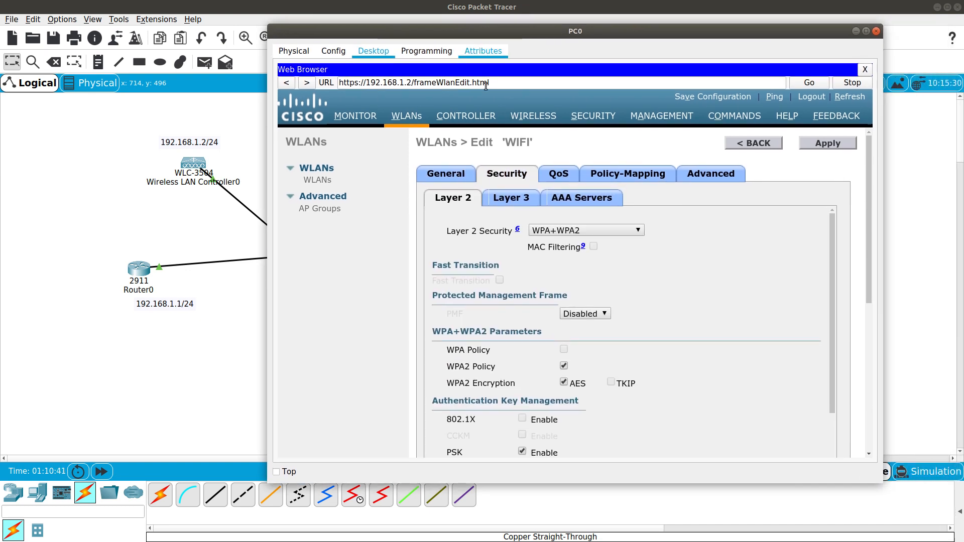
{"action": "scroll", "coordinate": [599, 336], "scroll_direction": "down", "scroll_amount": 3}
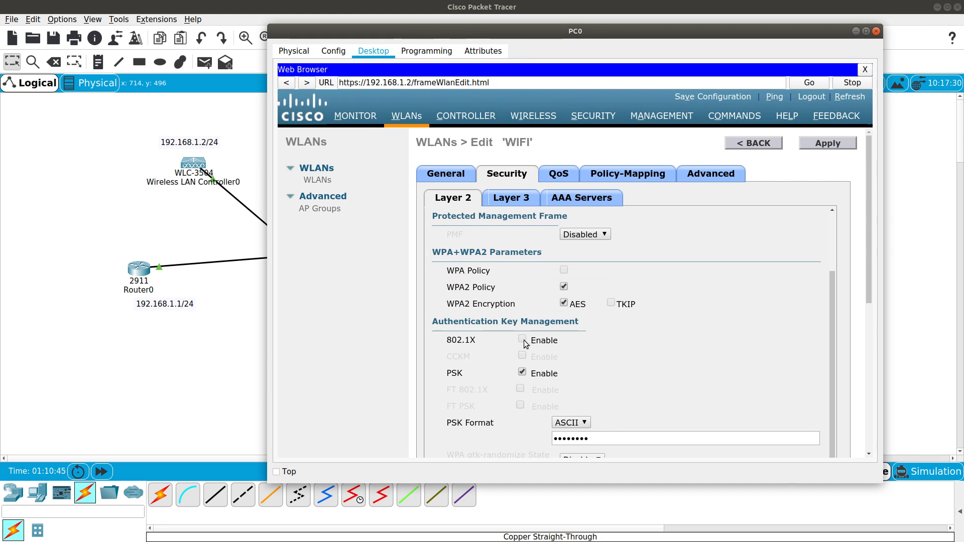
{"action": "left_click", "coordinate": [523, 373]}
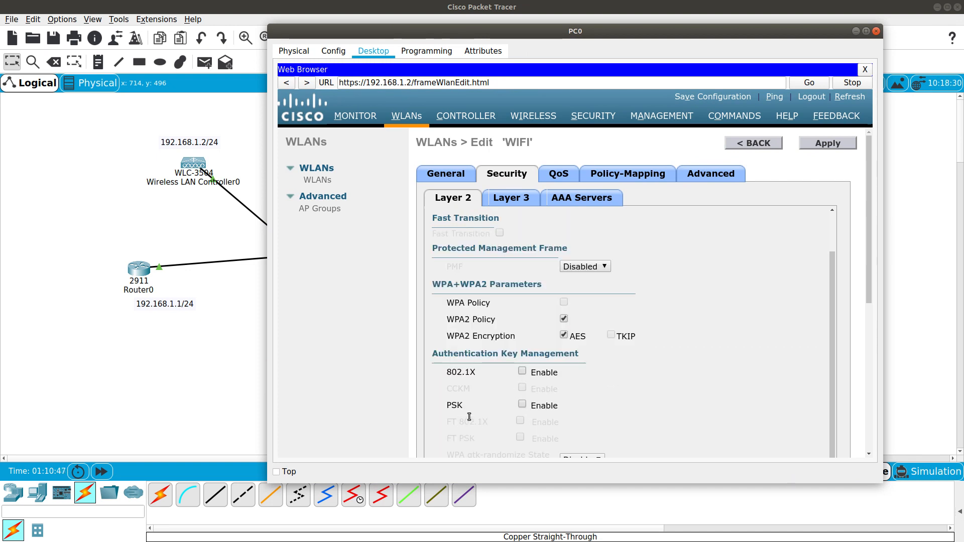
{"action": "left_click", "coordinate": [522, 372]}
{"action": "scroll", "coordinate": [471, 385], "scroll_direction": "down", "scroll_amount": 3}
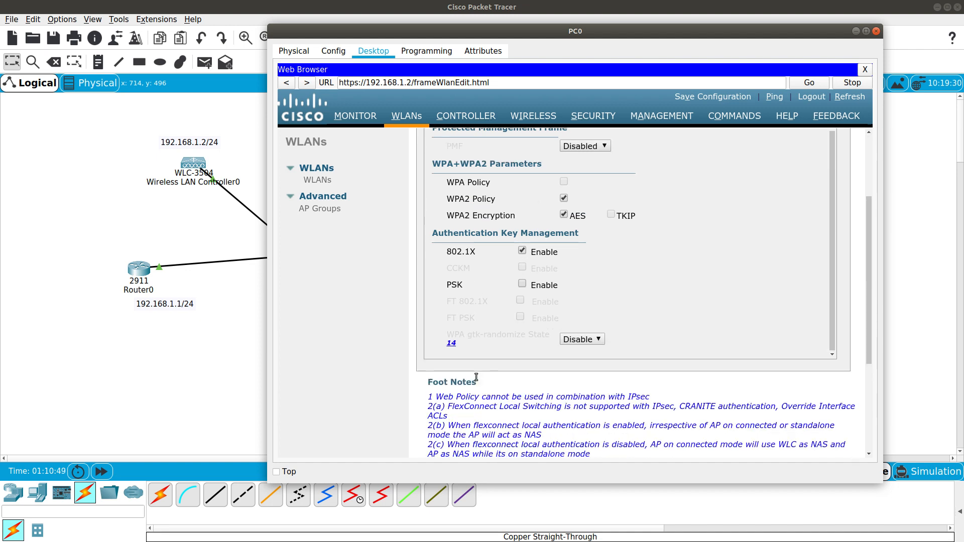
{"action": "scroll", "coordinate": [499, 369], "scroll_direction": "up", "scroll_amount": 3}
Set RADIUS server 192.168.1.3 as the WLAN's authentication server and apply the changes
{"action": "left_click", "coordinate": [557, 204]}
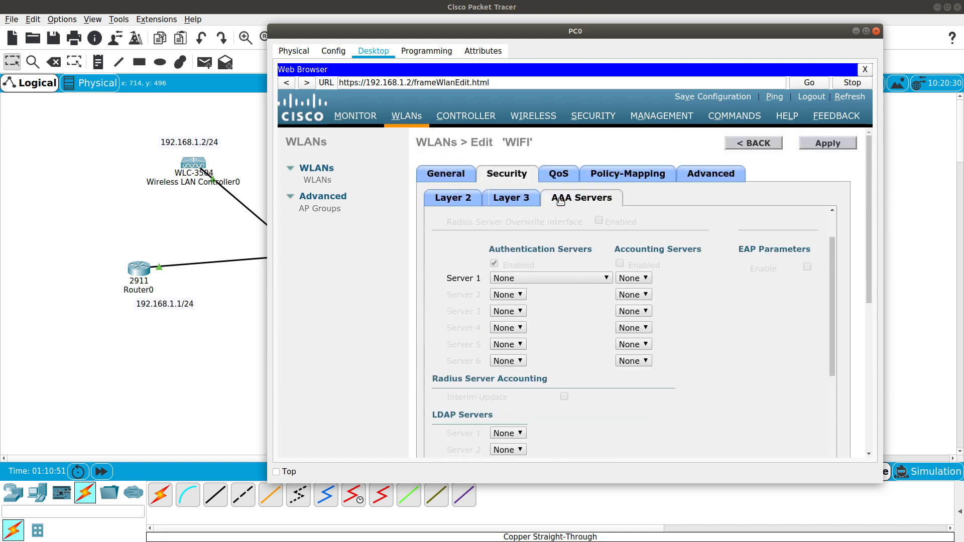
{"action": "left_click", "coordinate": [541, 279]}
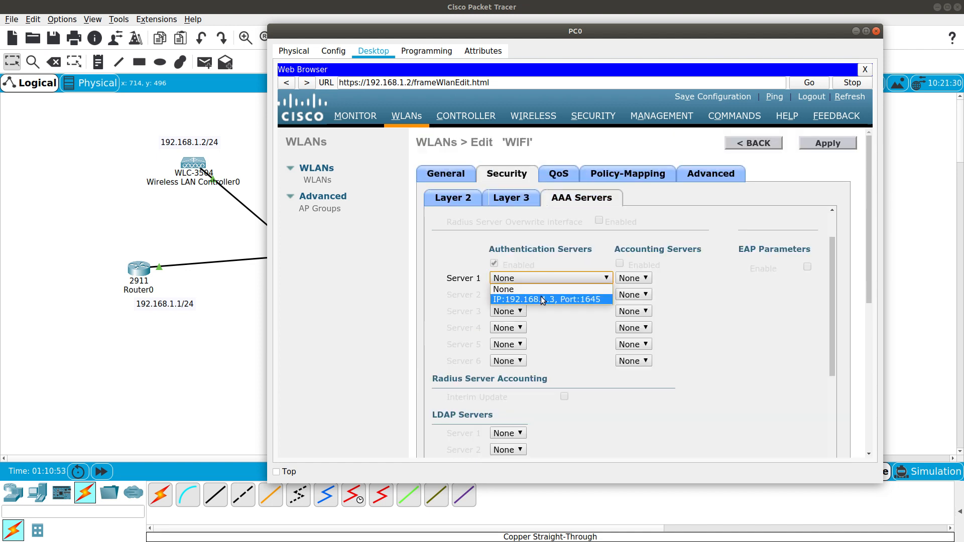
{"action": "left_click", "coordinate": [542, 299]}
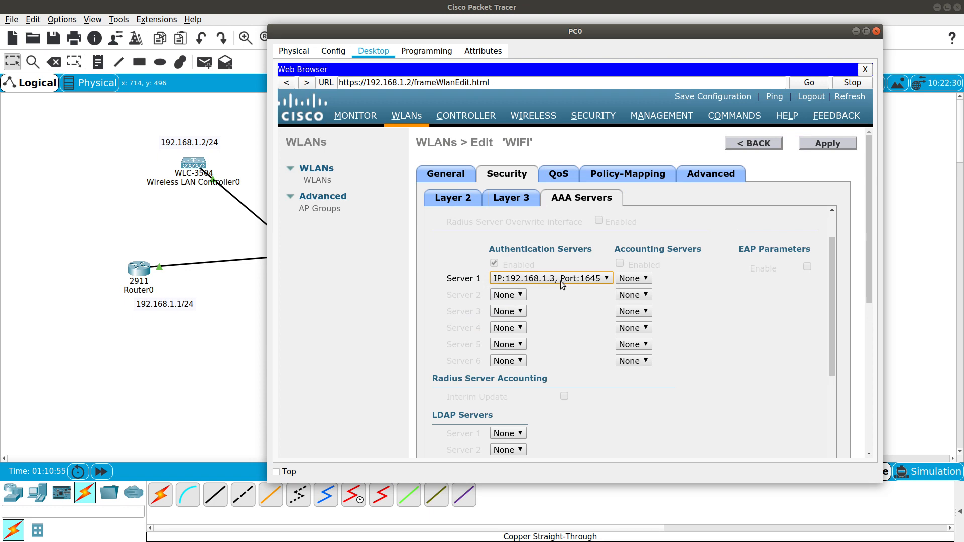
{"action": "scroll", "coordinate": [744, 308], "scroll_direction": "down", "scroll_amount": 3}
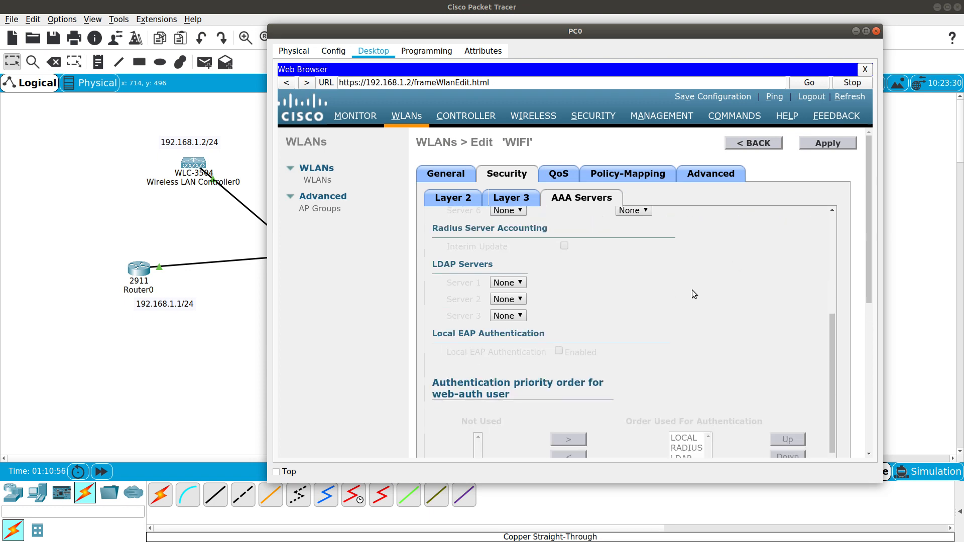
{"action": "left_click", "coordinate": [827, 148]}
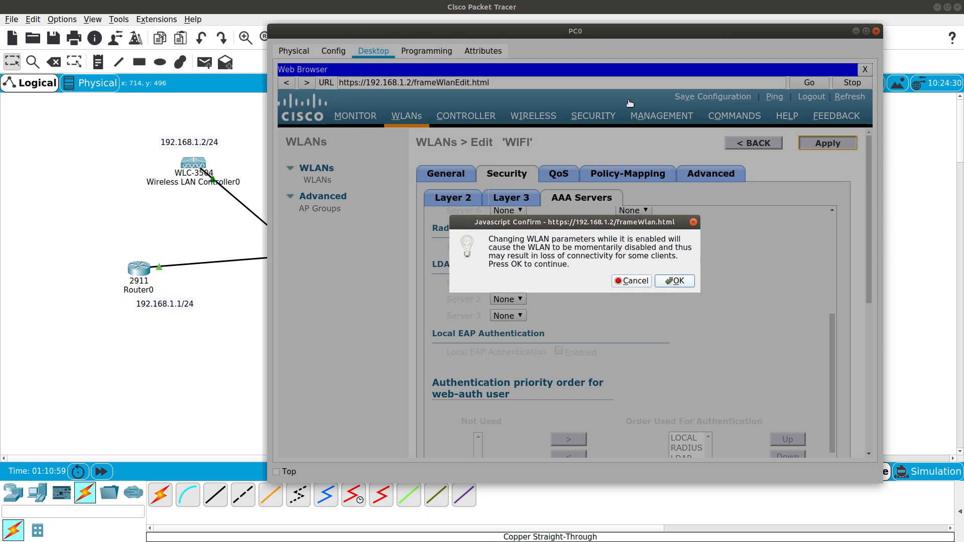
{"action": "key", "text": "Return"}
Close PC0's browser window and nudge Smartphone0 slightly up and left
{"action": "left_click_drag", "start_coordinate": [584, 26], "coordinate": [161, 44]}
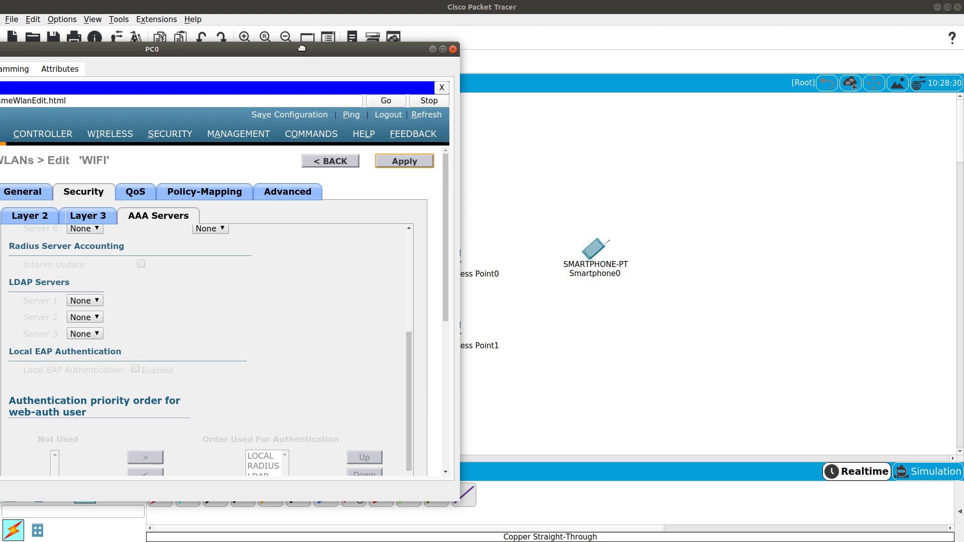
{"action": "left_click_drag", "start_coordinate": [305, 50], "coordinate": [423, 46]}
{"action": "left_click", "coordinate": [570, 46]}
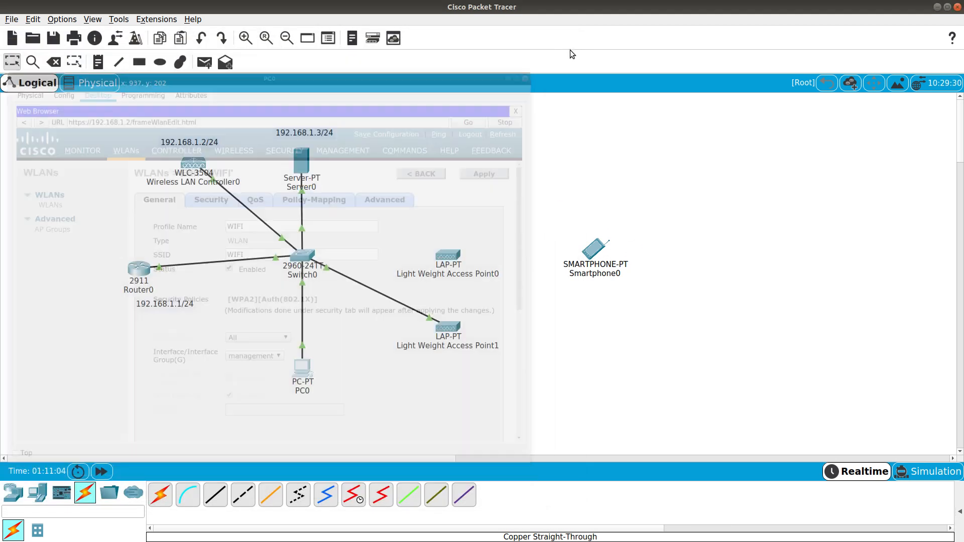
{"action": "left_click_drag", "start_coordinate": [603, 266], "coordinate": [596, 262]}
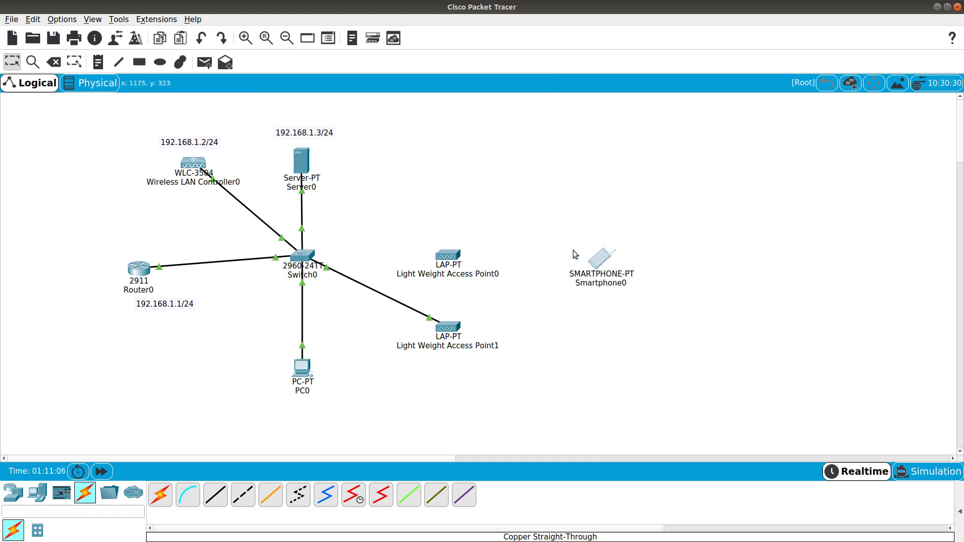
Check the RADIUS user entry in Server0's AAA settings
{"action": "left_click", "coordinate": [303, 162]}
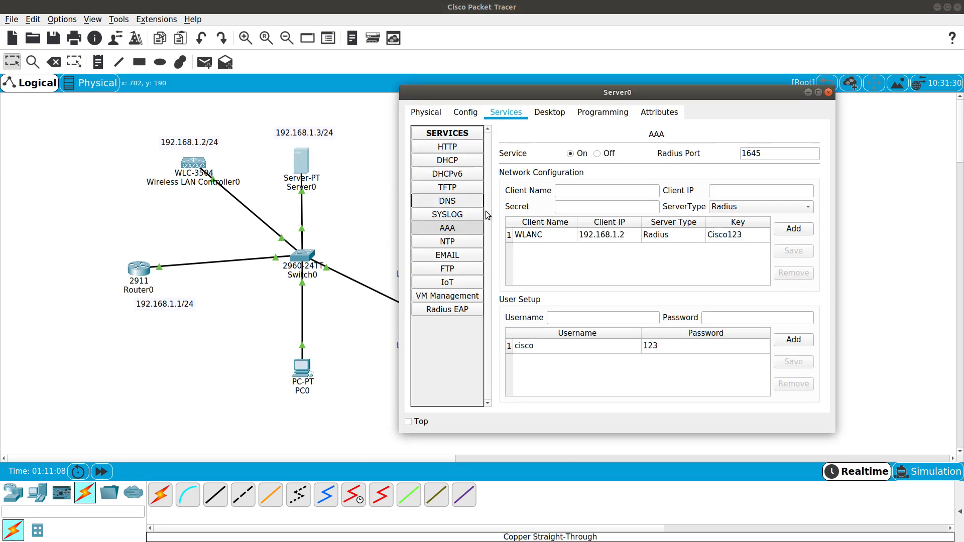
{"action": "left_click", "coordinate": [541, 347]}
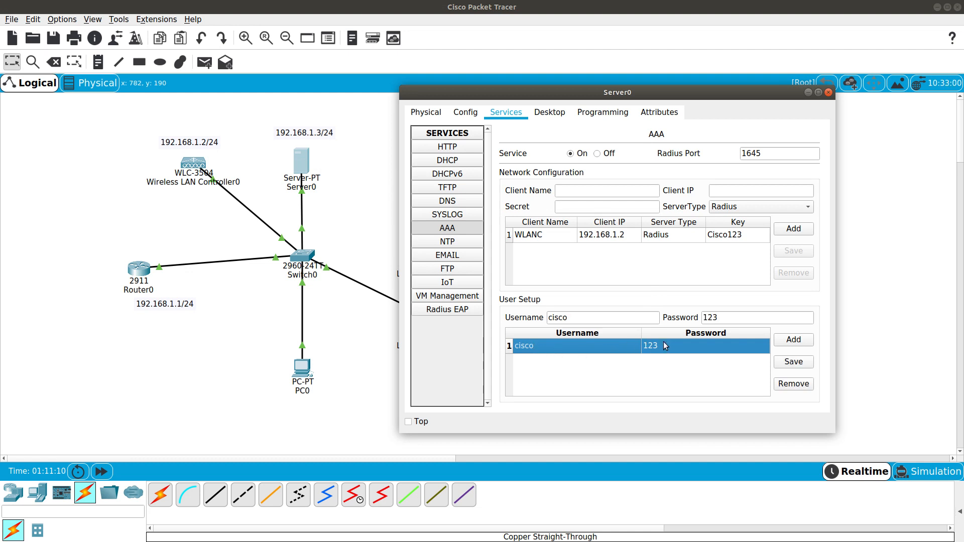
{"action": "left_click", "coordinate": [829, 93]}
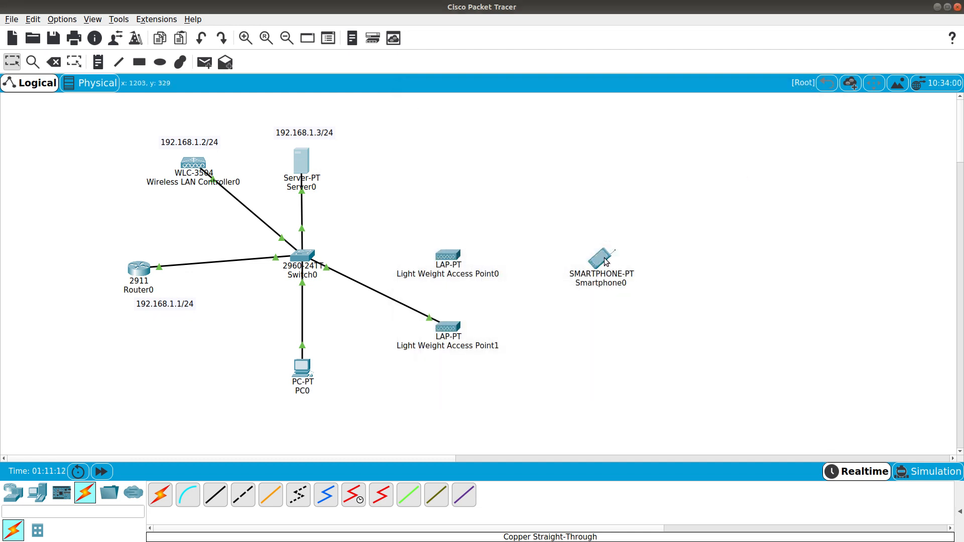
Set Smartphone0's Wireless0 to WPA2 with the RADIUS user's ID and password
{"action": "left_click", "coordinate": [601, 257]}
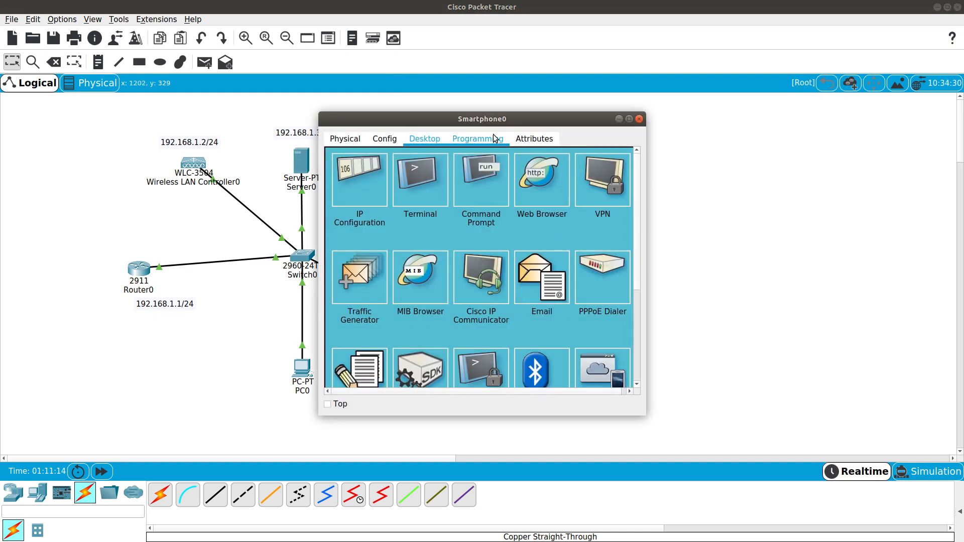
{"action": "left_click_drag", "start_coordinate": [490, 120], "coordinate": [653, 128]}
{"action": "left_click", "coordinate": [547, 146]}
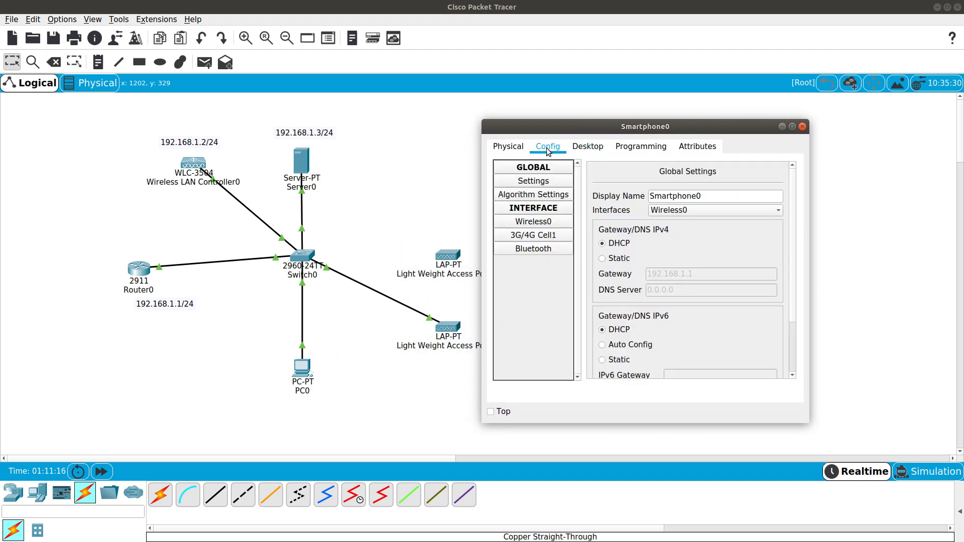
{"action": "left_click", "coordinate": [538, 222]}
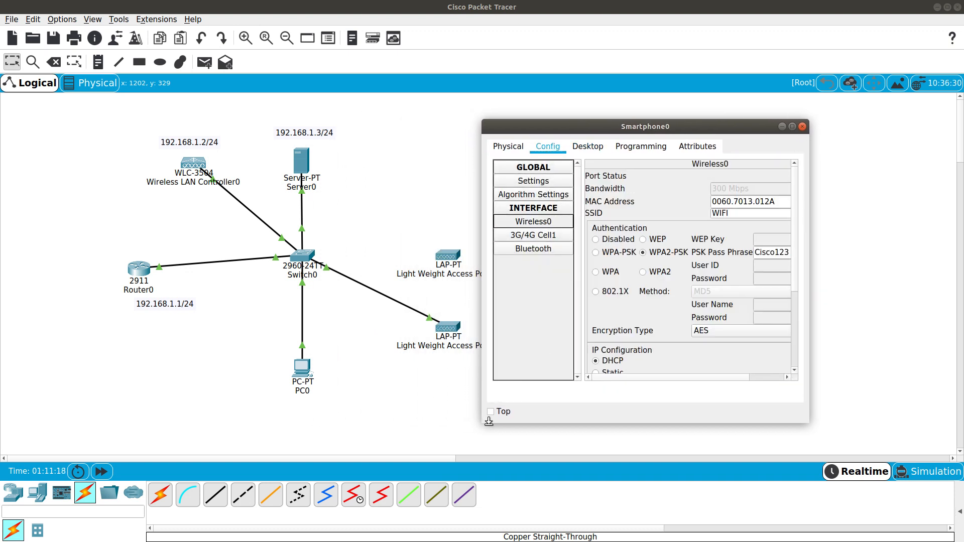
{"action": "left_click_drag", "start_coordinate": [488, 421], "coordinate": [362, 437]}
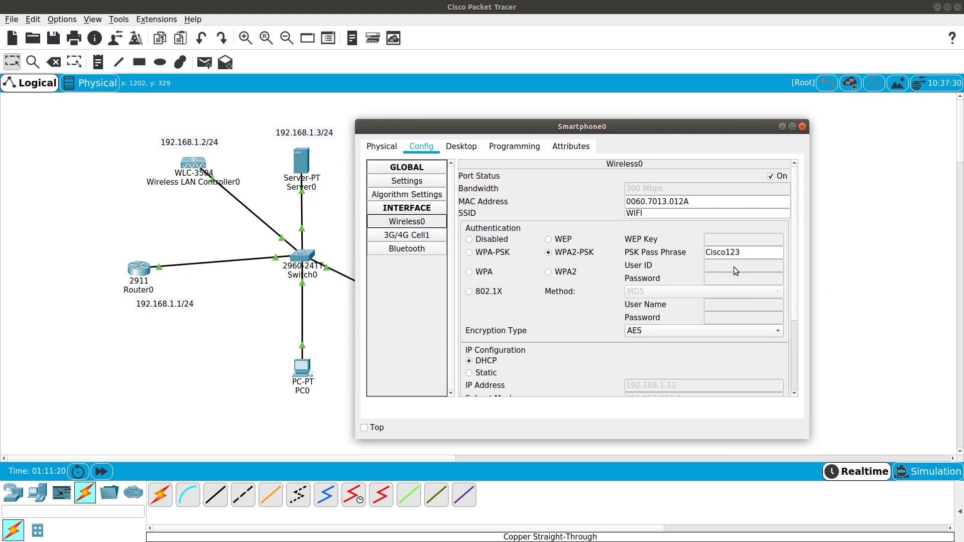
{"action": "left_click_drag", "start_coordinate": [744, 252], "coordinate": [664, 260]}
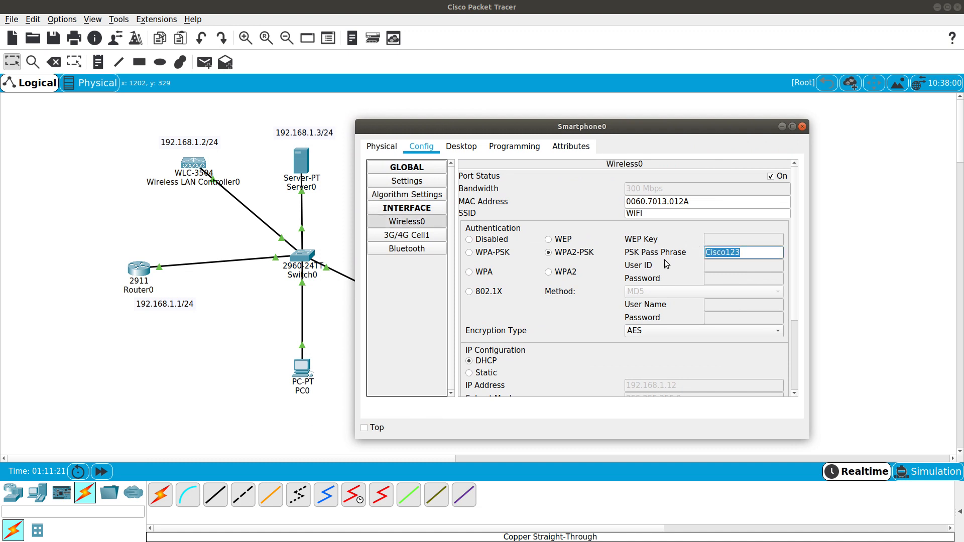
{"action": "left_click", "coordinate": [555, 274]}
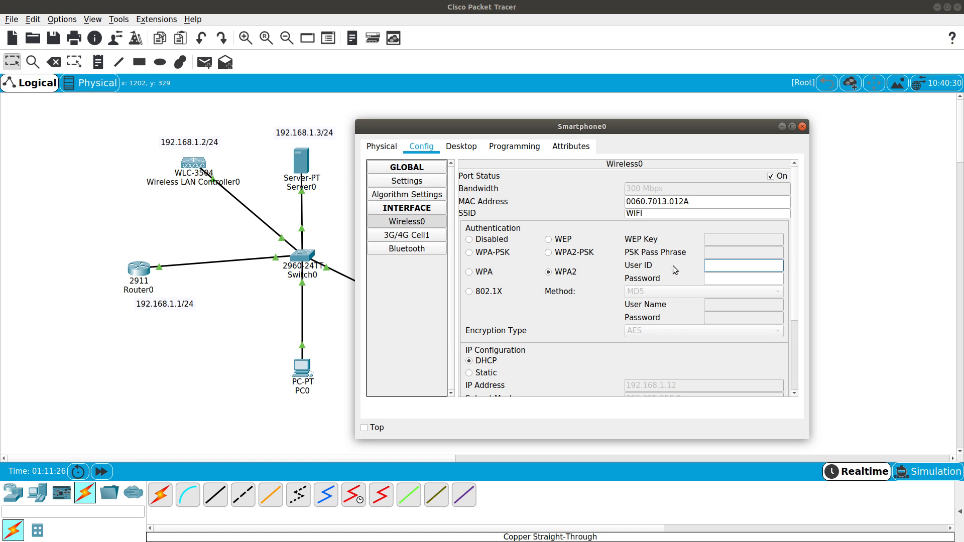
{"action": "left_click", "coordinate": [725, 280]}
{"action": "type", "text": "123"}
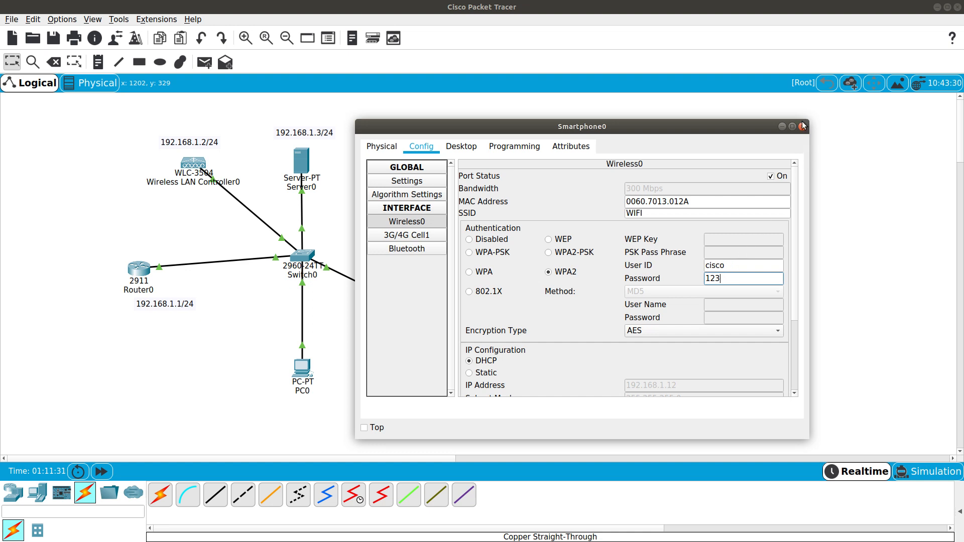
{"action": "left_click", "coordinate": [799, 130]}
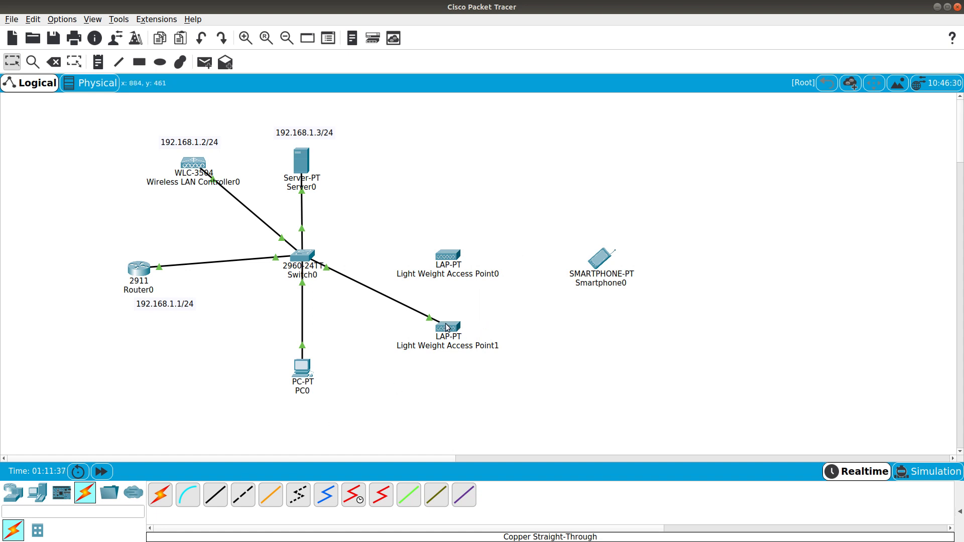
Connect Switch0 to Light Weight Access Point0 with a copper straight-through cable
{"action": "left_click", "coordinate": [218, 497]}
{"action": "left_click", "coordinate": [303, 257]}
{"action": "left_click", "coordinate": [342, 274]}
{"action": "left_click", "coordinate": [448, 256]}
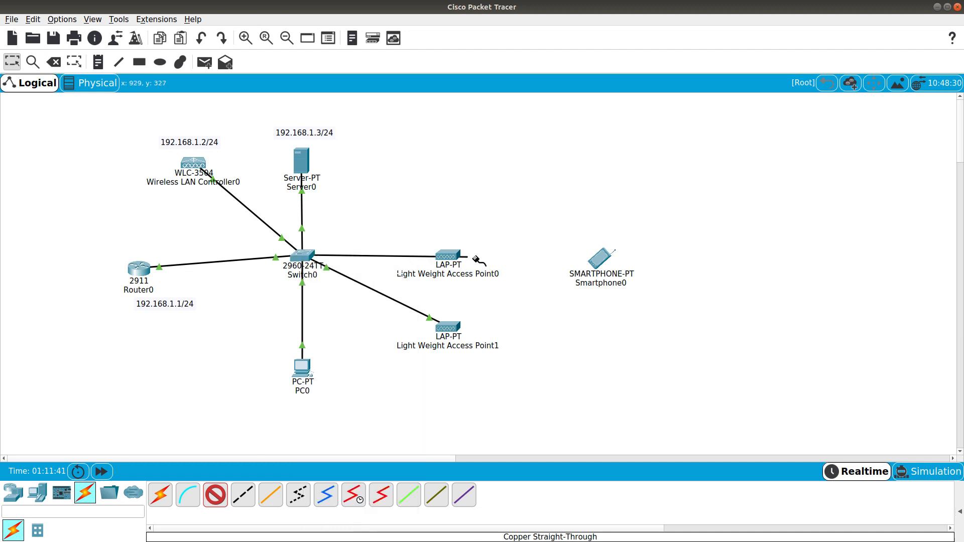
{"action": "left_click", "coordinate": [452, 257]}
{"action": "left_click", "coordinate": [467, 261]}
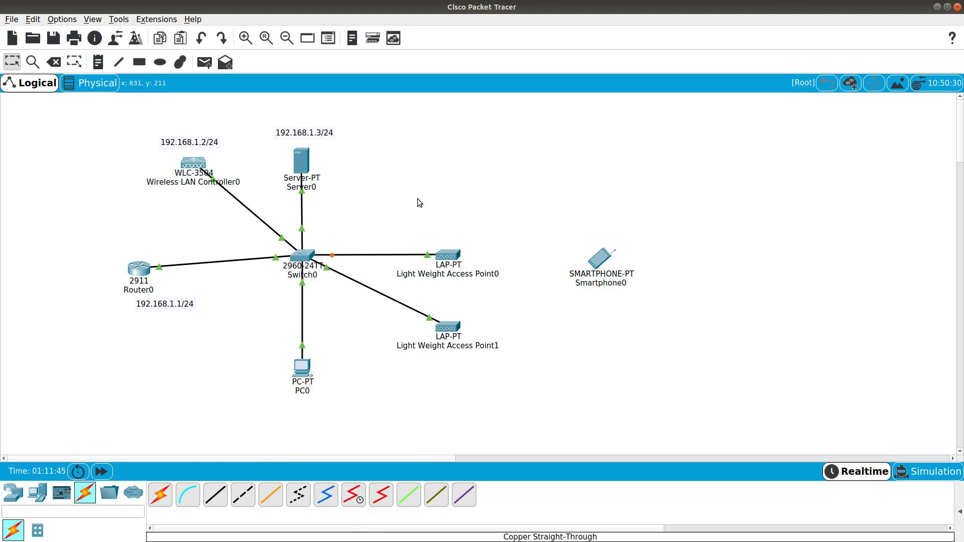
Move Smartphone0 near Access Point1, fast-forward time twice, and show its Wireless0 settings
{"action": "left_click_drag", "start_coordinate": [606, 260], "coordinate": [628, 280]}
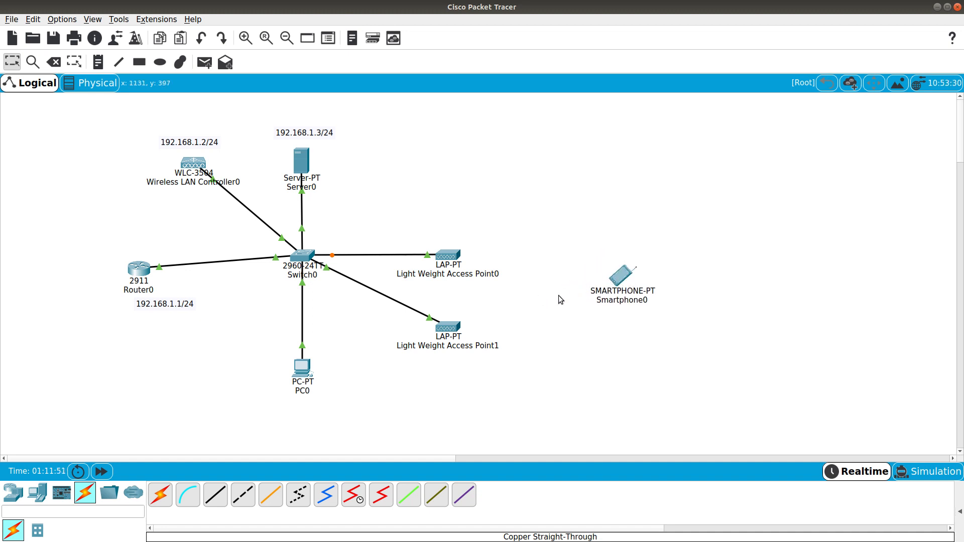
{"action": "left_click", "coordinate": [106, 471]}
{"action": "left_click", "coordinate": [102, 471]}
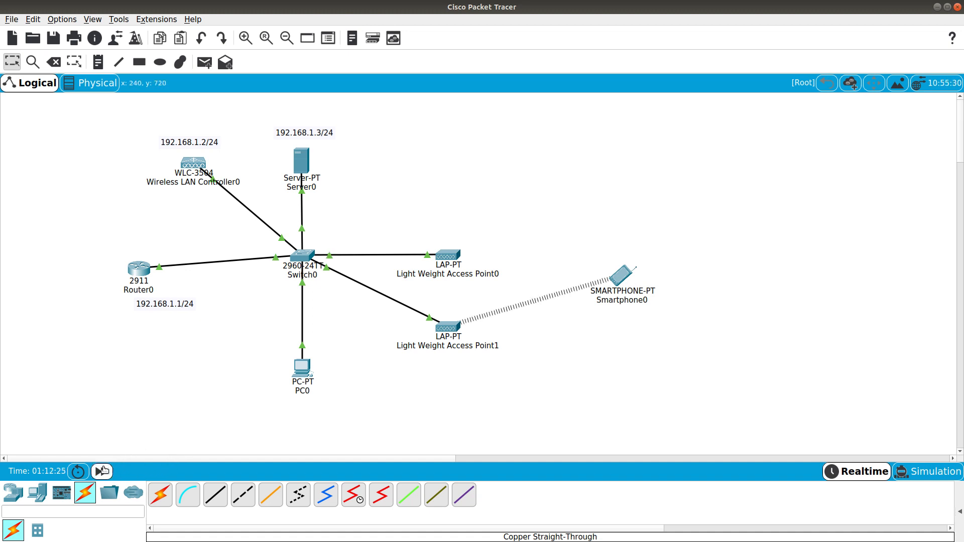
{"action": "left_click", "coordinate": [621, 277]}
{"action": "left_click", "coordinate": [371, 215]}
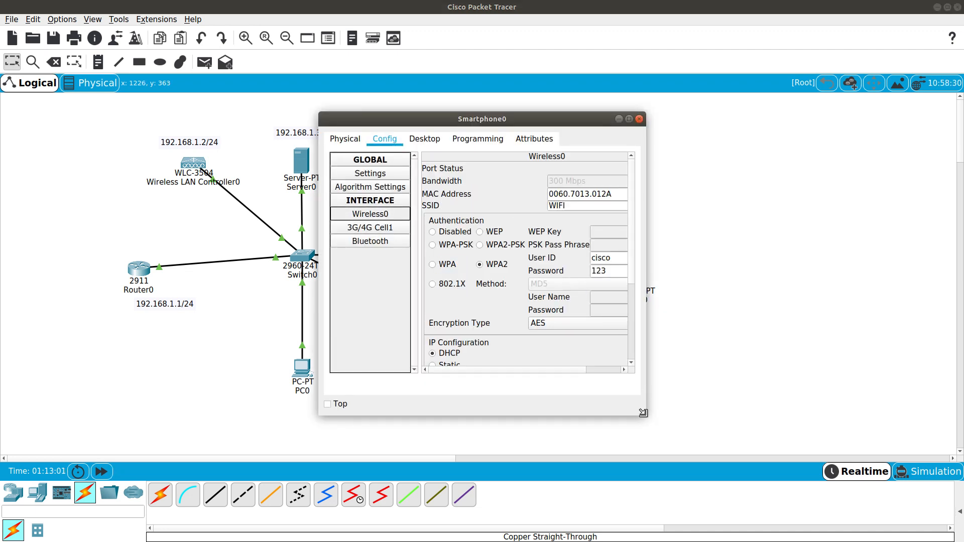
Review the User ID and password in Smartphone0's Wireless0 settings
{"action": "left_click_drag", "start_coordinate": [646, 415], "coordinate": [733, 425]}
{"action": "left_click", "coordinate": [649, 257]}
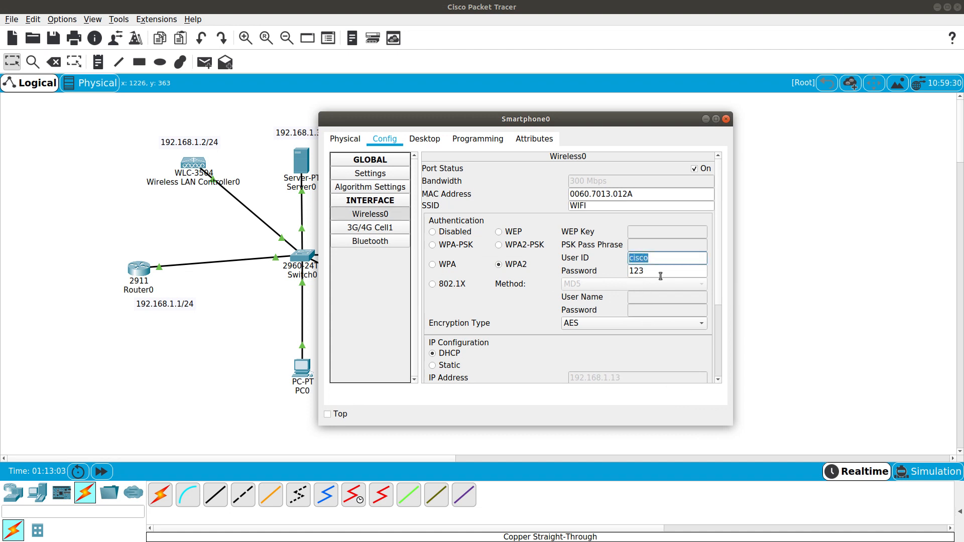
{"action": "key", "text": "Tab"}
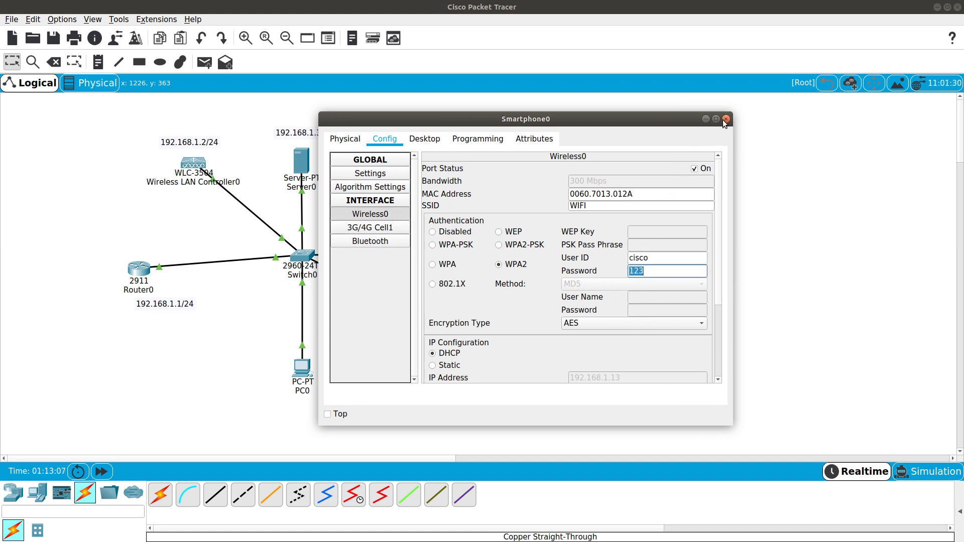
From Smartphone0's command prompt, ping 192.168.1.3 and 192.168.1.1, then close the window
{"action": "left_click", "coordinate": [425, 139]}
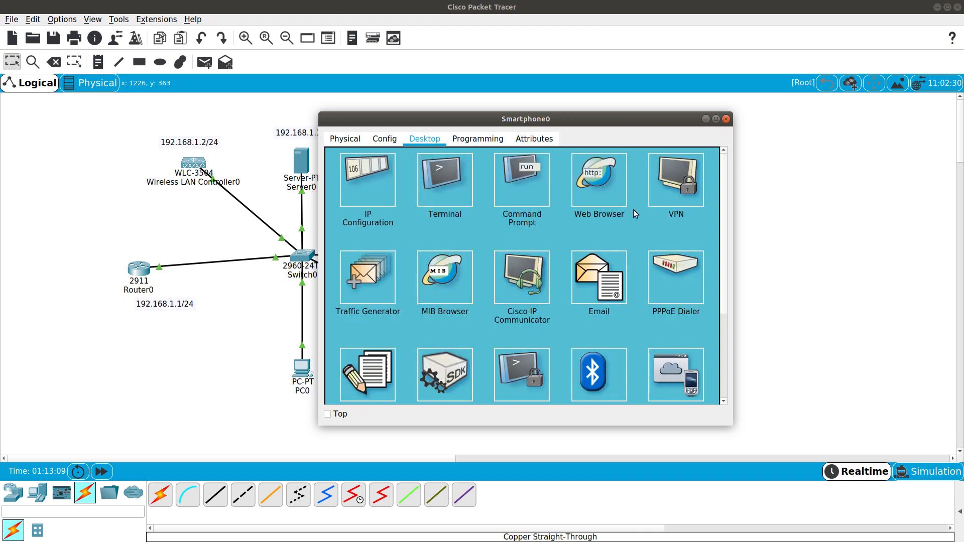
{"action": "left_click", "coordinate": [517, 184]}
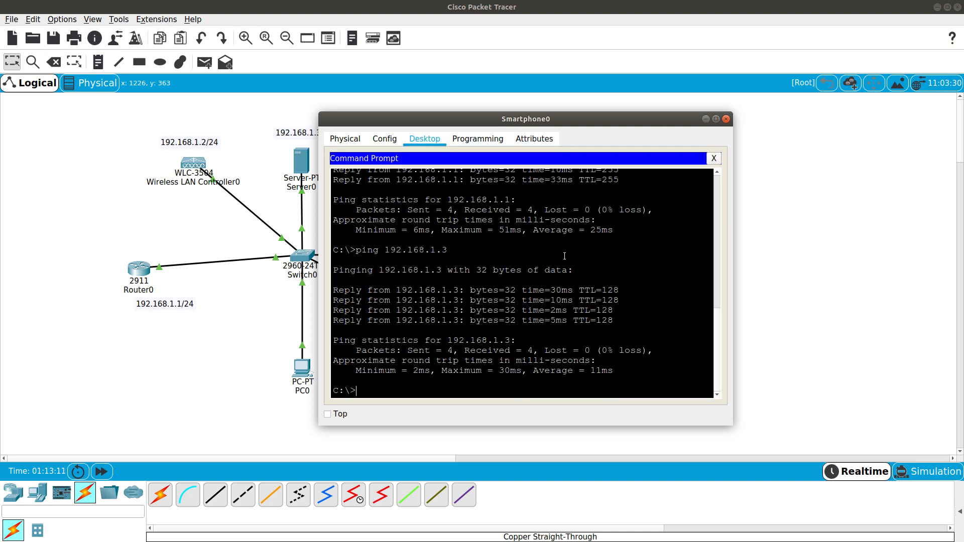
{"action": "key", "text": "Up"}
{"action": "key", "text": "Return"}
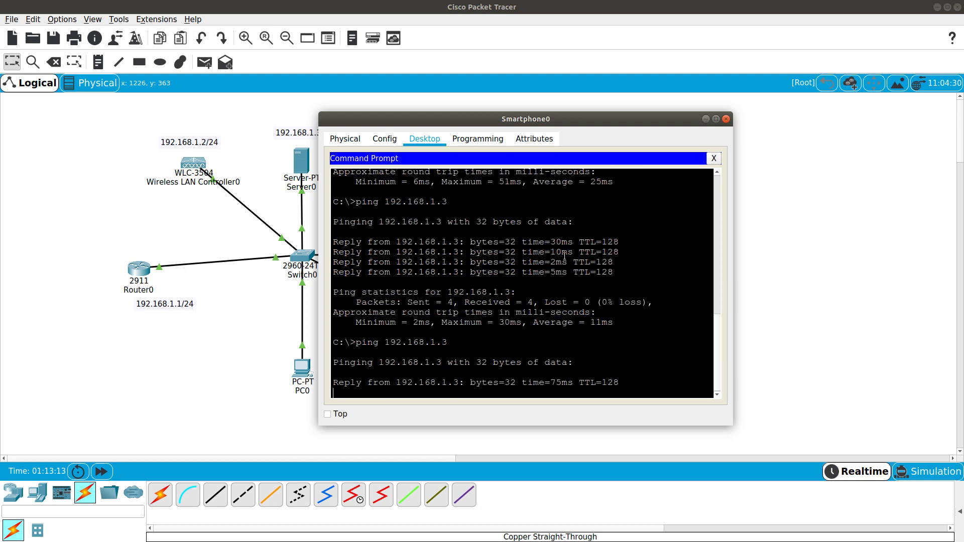
{"action": "key", "text": "ctrl+c"}
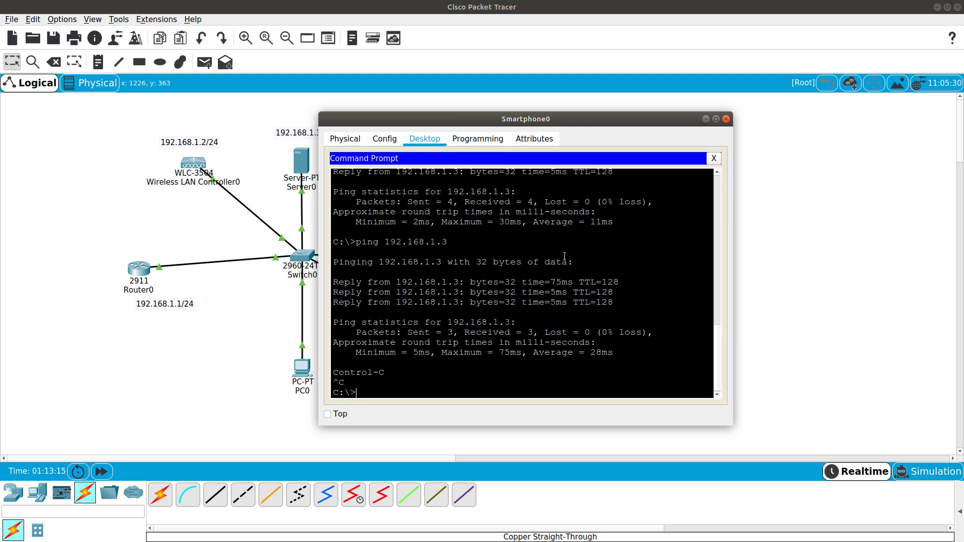
{"action": "key", "text": "Up"}
{"action": "key", "text": "Return"}
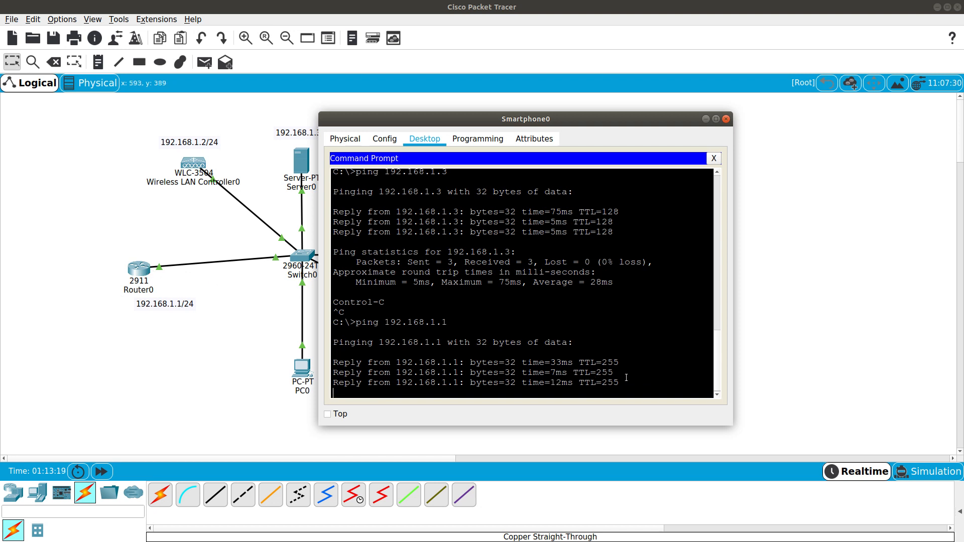
{"action": "left_click_drag", "start_coordinate": [625, 378], "coordinate": [473, 344]}
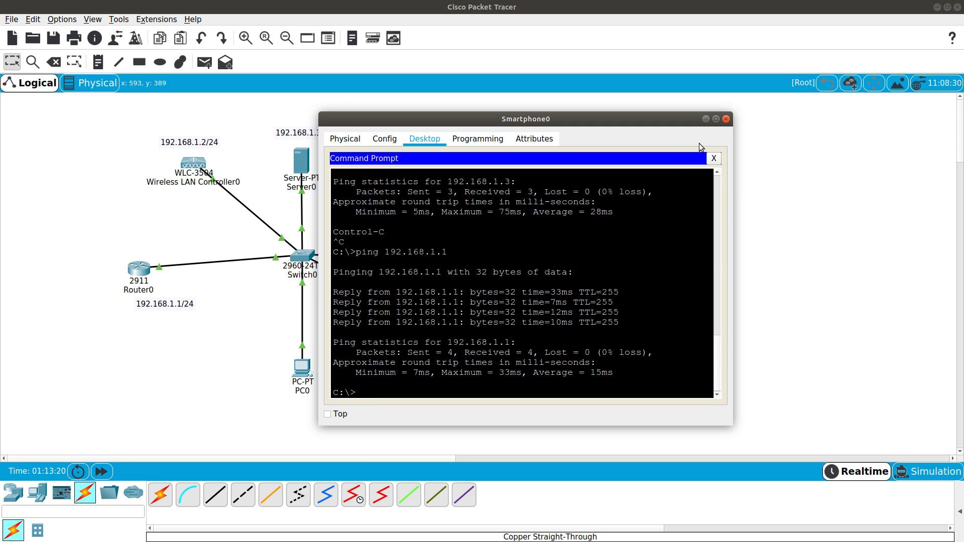
{"action": "left_click", "coordinate": [726, 119]}
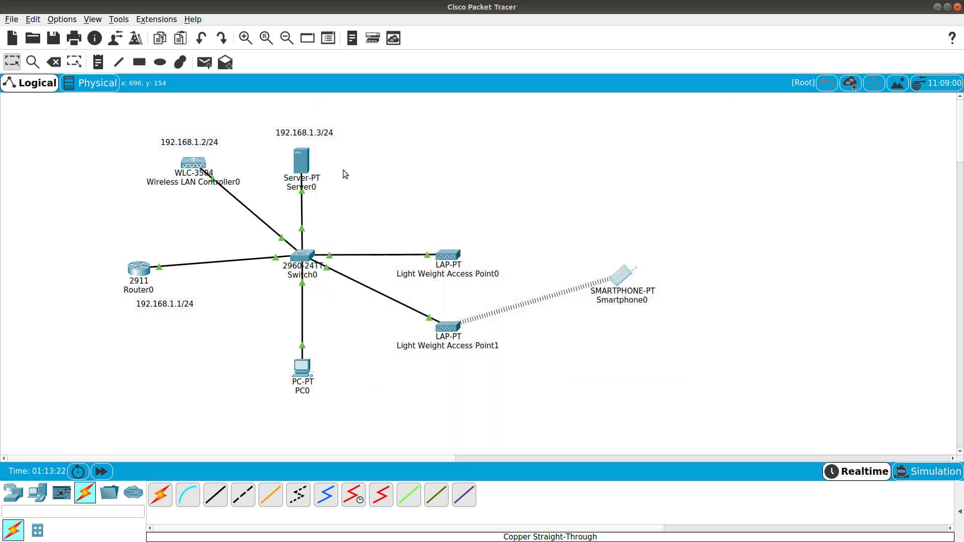
Place a second smartphone on the canvas and add RADIUS user cisco1 with its password in Server0's AAA
{"action": "left_click", "coordinate": [37, 493]}
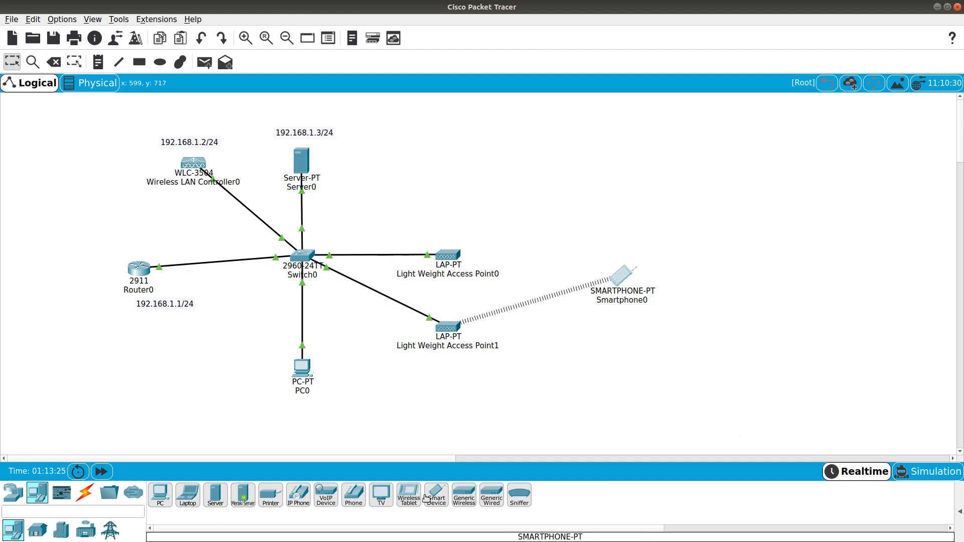
{"action": "left_click_drag", "start_coordinate": [439, 506], "coordinate": [606, 205]}
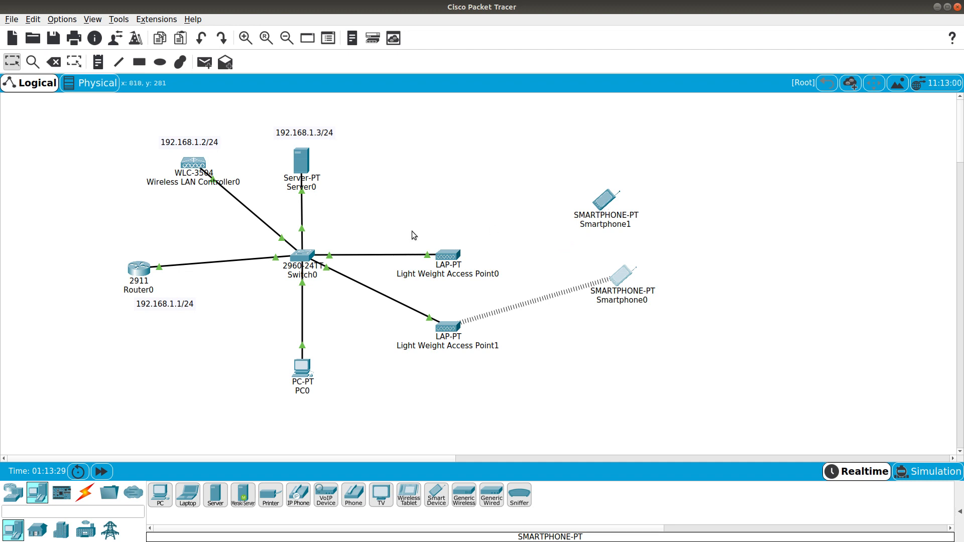
{"action": "left_click", "coordinate": [303, 160]}
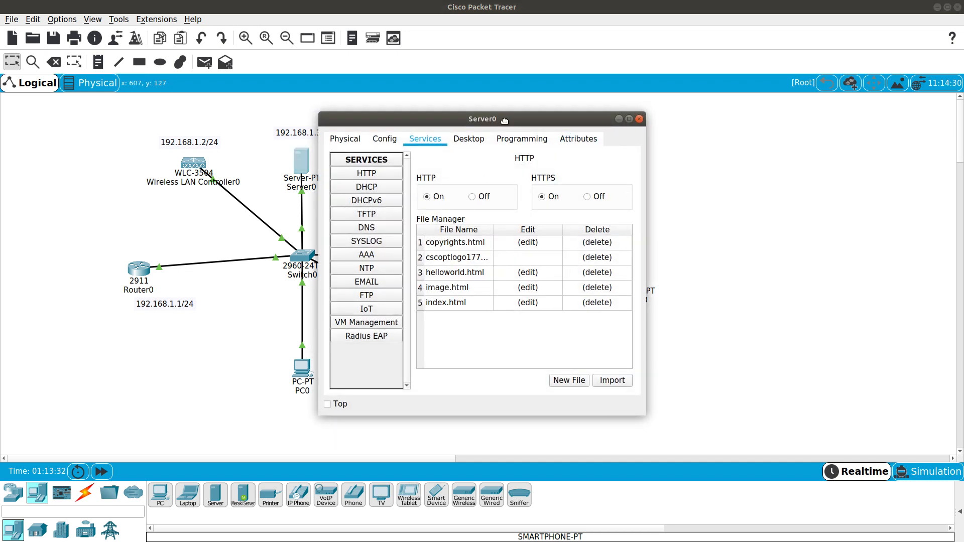
{"action": "left_click_drag", "start_coordinate": [505, 121], "coordinate": [527, 125]}
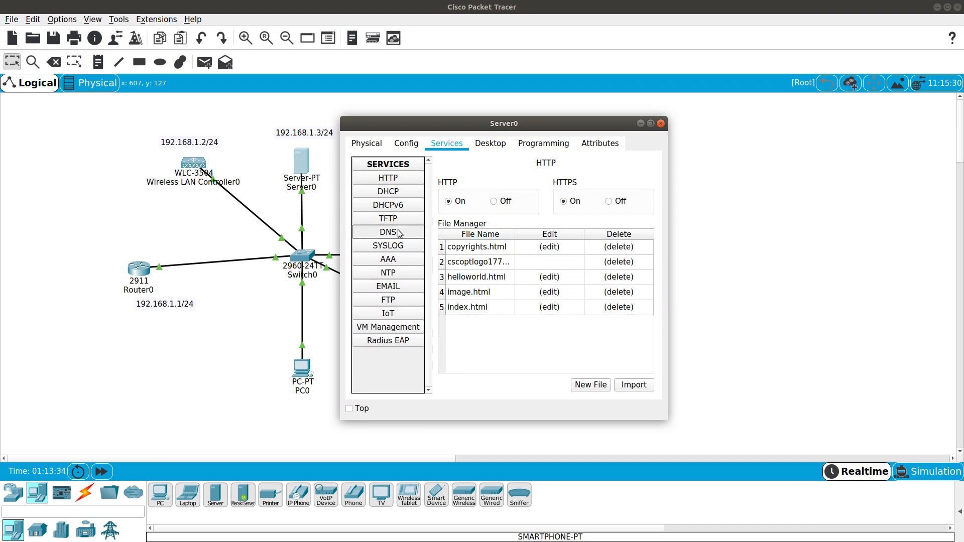
{"action": "left_click", "coordinate": [390, 259]}
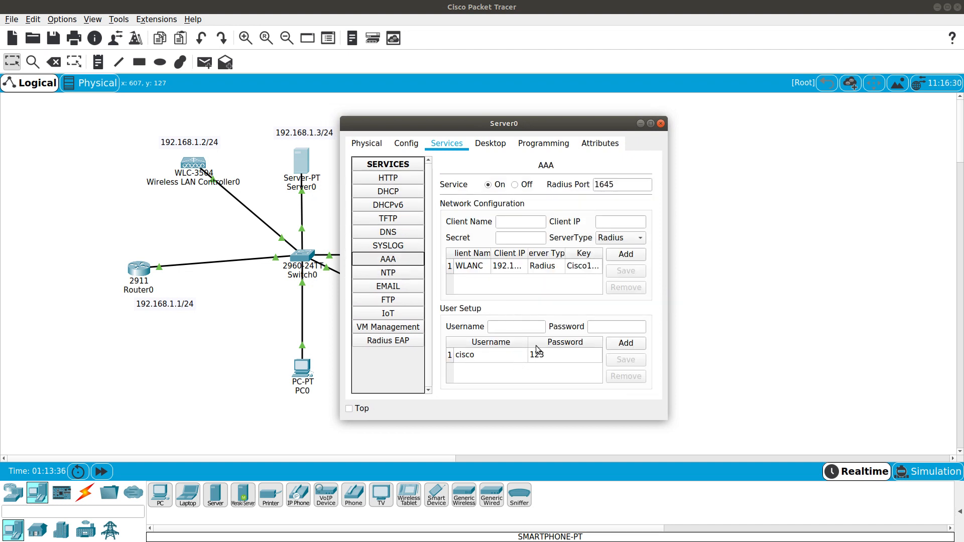
{"action": "left_click", "coordinate": [515, 327]}
{"action": "type", "text": "cisc"}
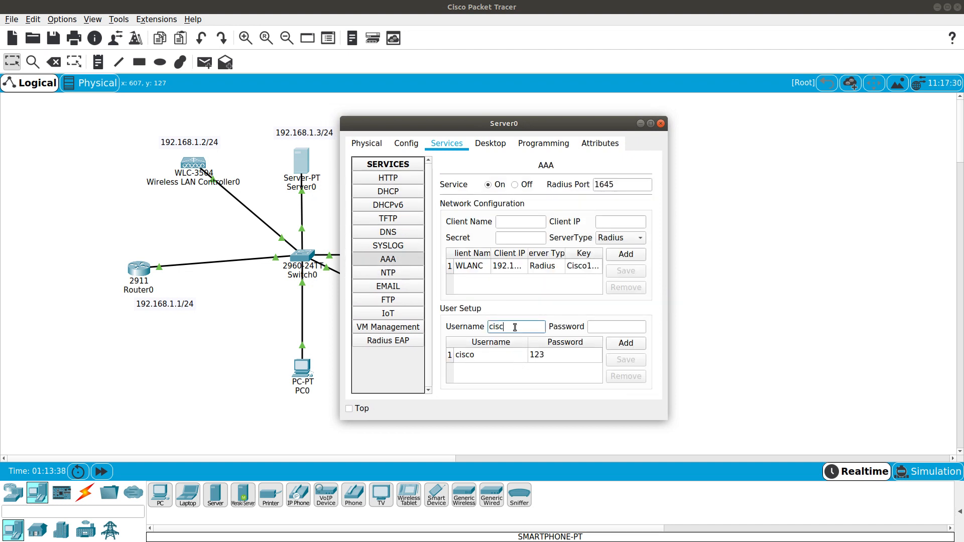
{"action": "type", "text": "o1"}
{"action": "key", "text": "Tab"}
{"action": "type", "text": "123"}
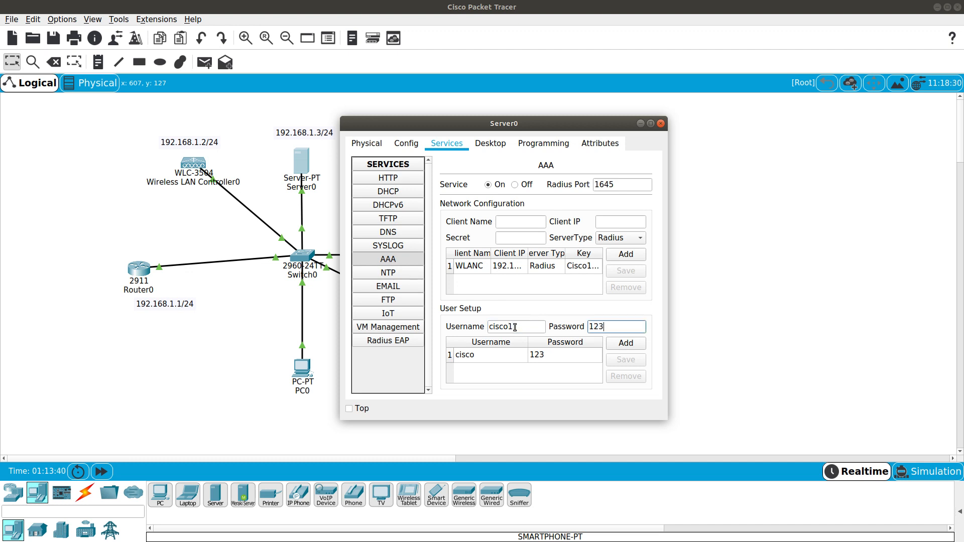
{"action": "left_click", "coordinate": [625, 343]}
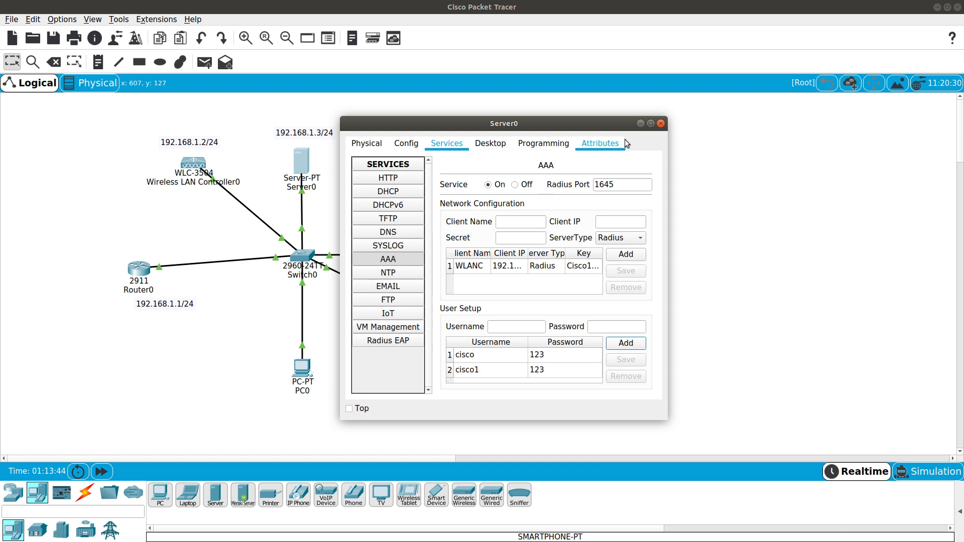
{"action": "left_click", "coordinate": [640, 124]}
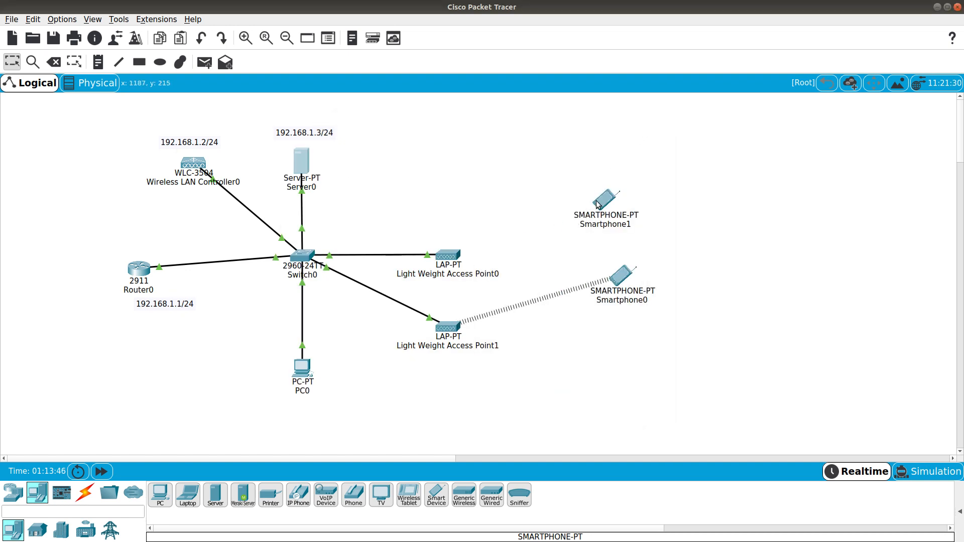
Set Smartphone1's Wireless0 to SSID WIFI with WPA2, logging in as cisco1 with its password
{"action": "left_click", "coordinate": [601, 205]}
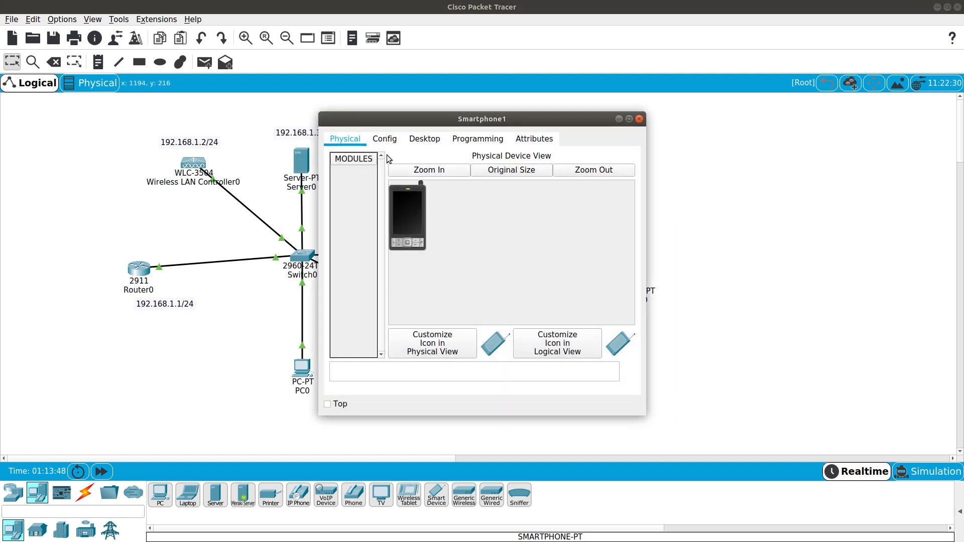
{"action": "left_click", "coordinate": [385, 139]}
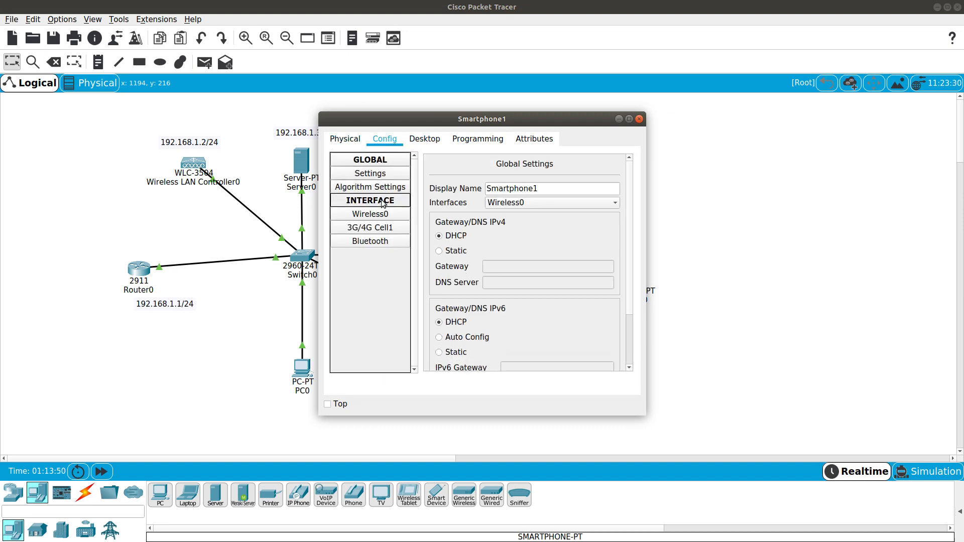
{"action": "left_click", "coordinate": [381, 215]}
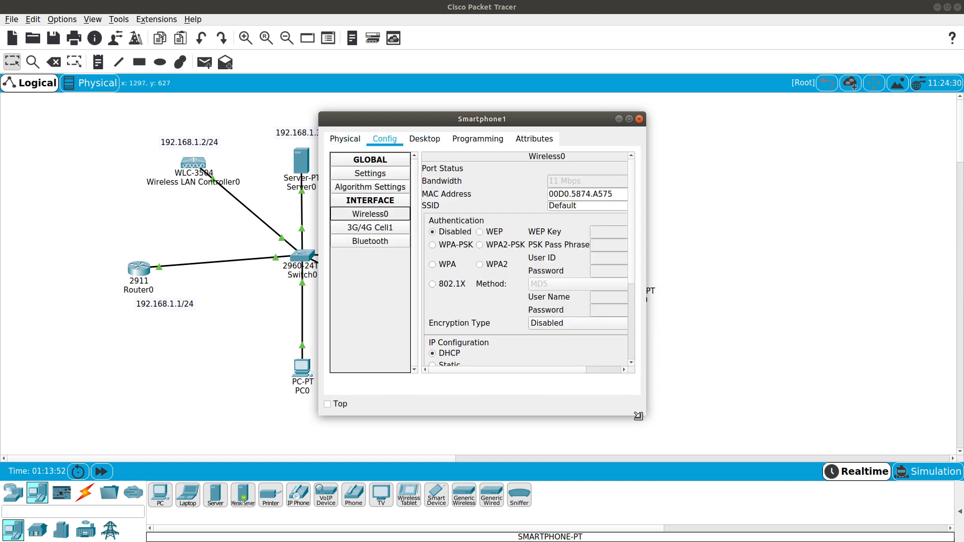
{"action": "left_click_drag", "start_coordinate": [645, 416], "coordinate": [796, 427]}
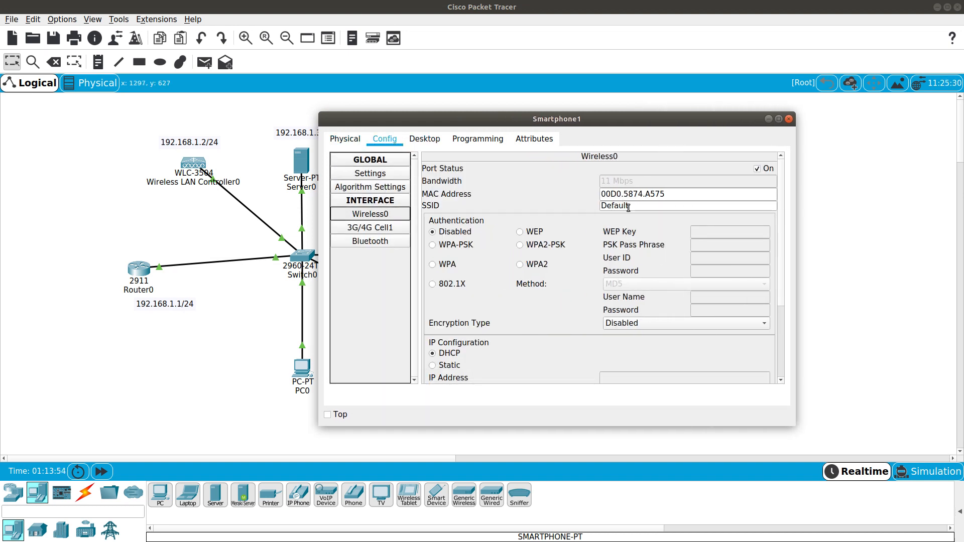
{"action": "left_click_drag", "start_coordinate": [635, 207], "coordinate": [529, 192]}
{"action": "type", "text": "WIFI"}
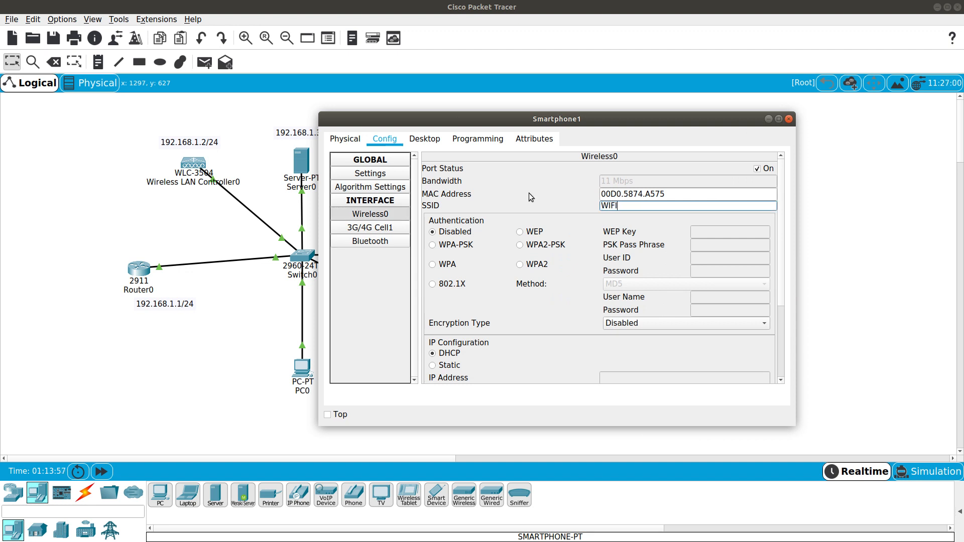
{"action": "left_click", "coordinate": [539, 266]}
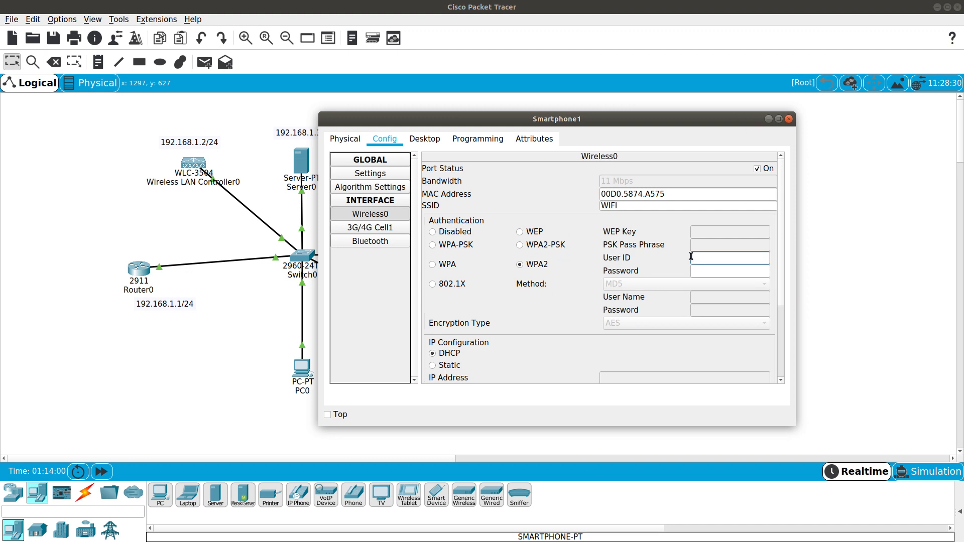
{"action": "type", "text": "cisco1"}
{"action": "key", "text": "Tab"}
{"action": "type", "text": "123"}
{"action": "left_click", "coordinate": [788, 119]}
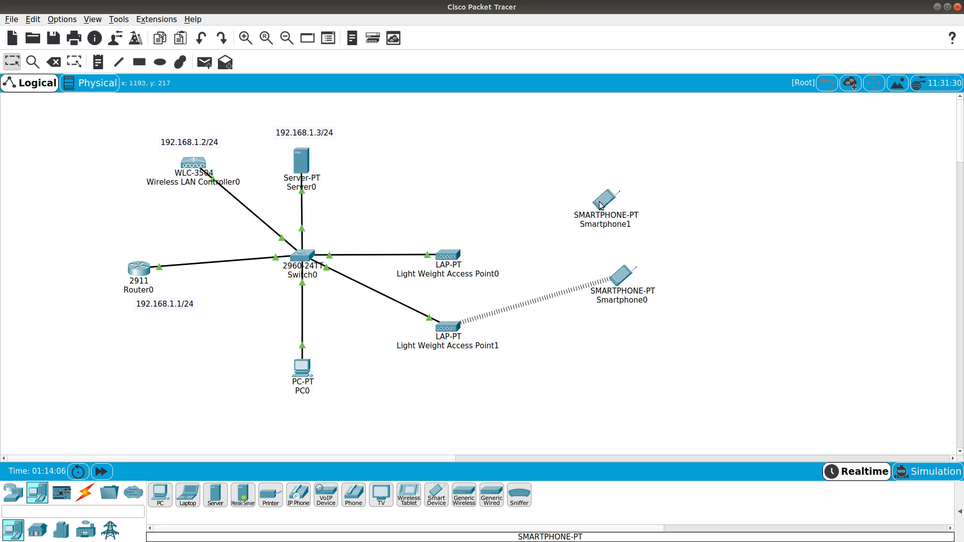
Nudge Smartphone1 to associate it, then ping 192.168.1.1 and 192.168.1.3 from its command prompt
{"action": "left_click_drag", "start_coordinate": [601, 205], "coordinate": [615, 201]}
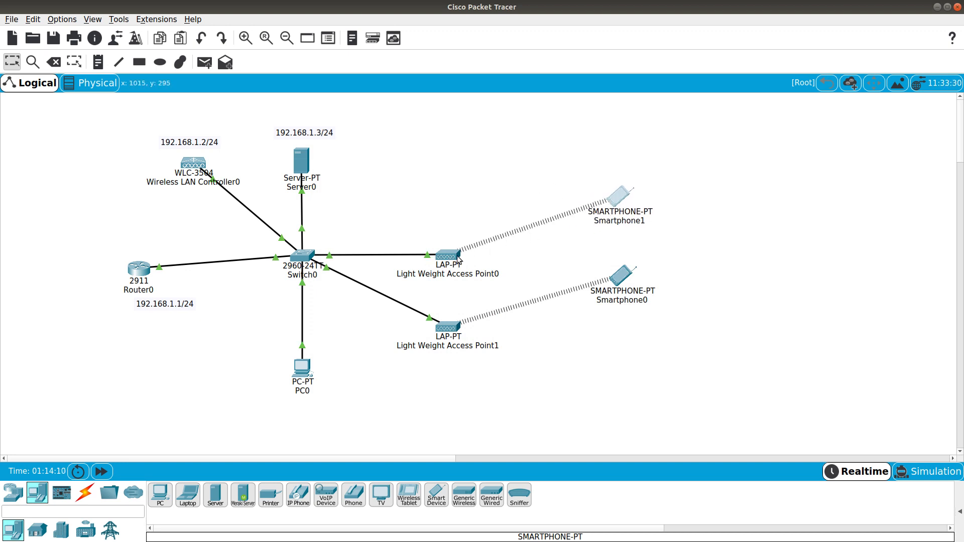
{"action": "left_click", "coordinate": [619, 196]}
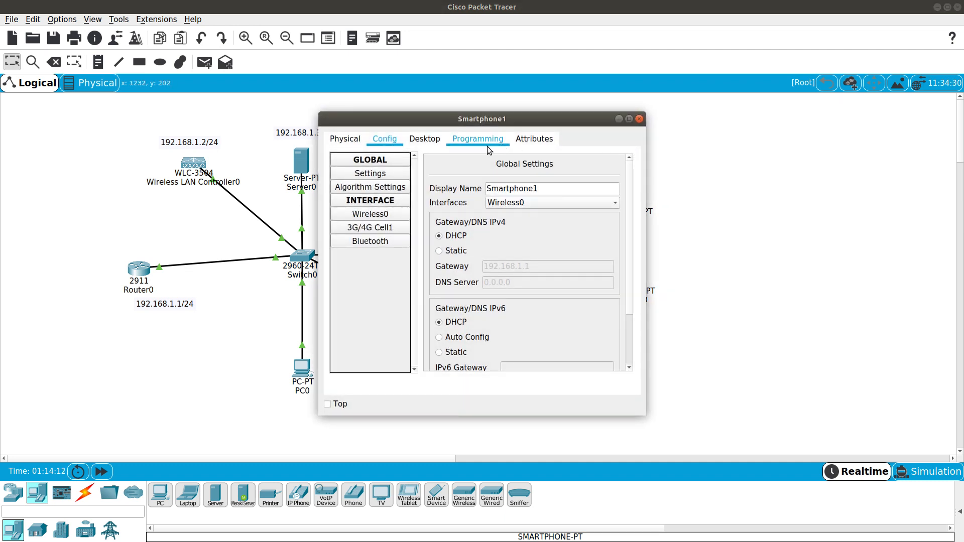
{"action": "left_click", "coordinate": [425, 139]}
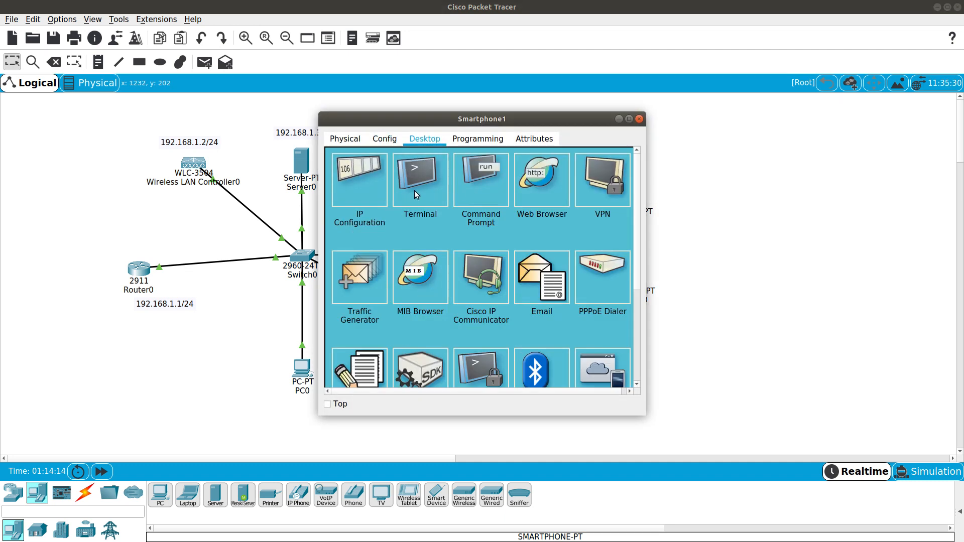
{"action": "left_click", "coordinate": [480, 187]}
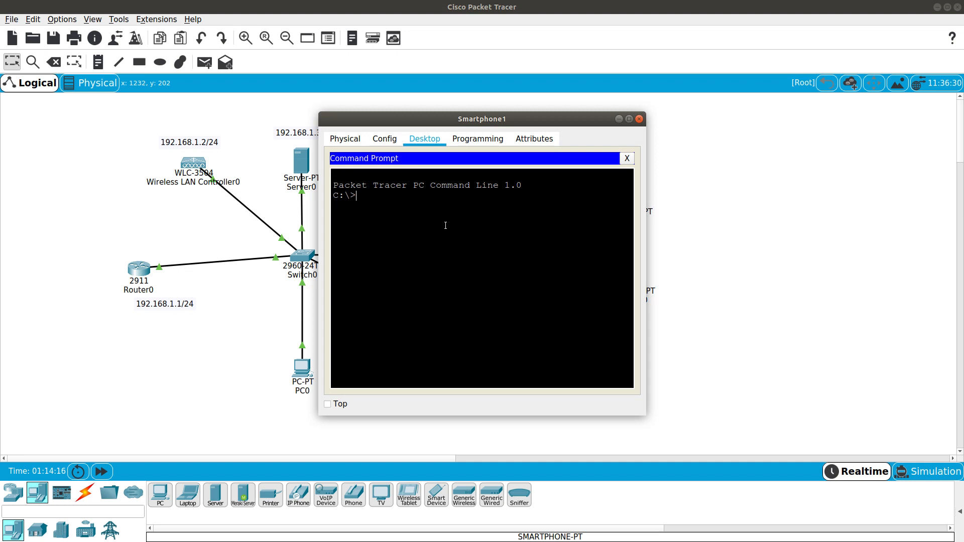
{"action": "type", "text": "ping 192.168.1.1"}
{"action": "key", "text": "Return"}
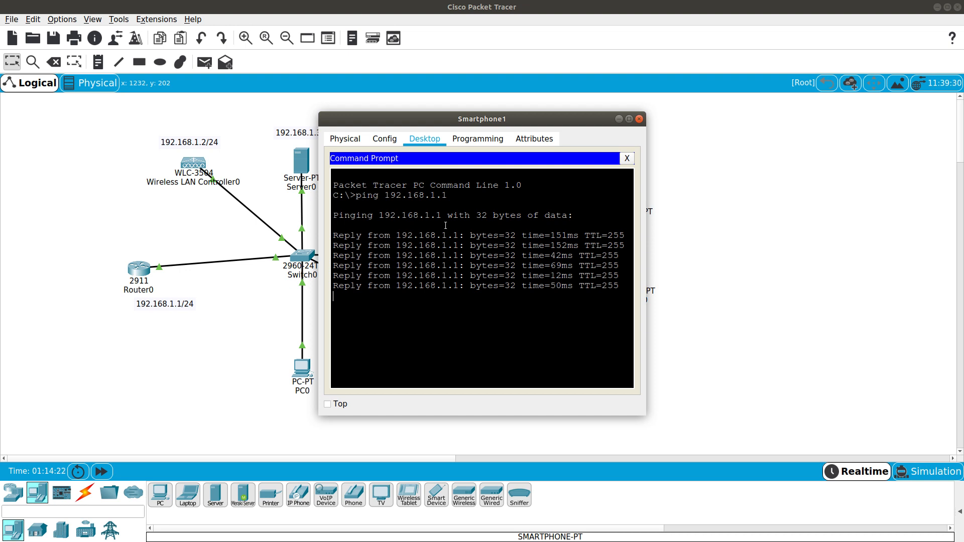
{"action": "key", "text": "Up"}
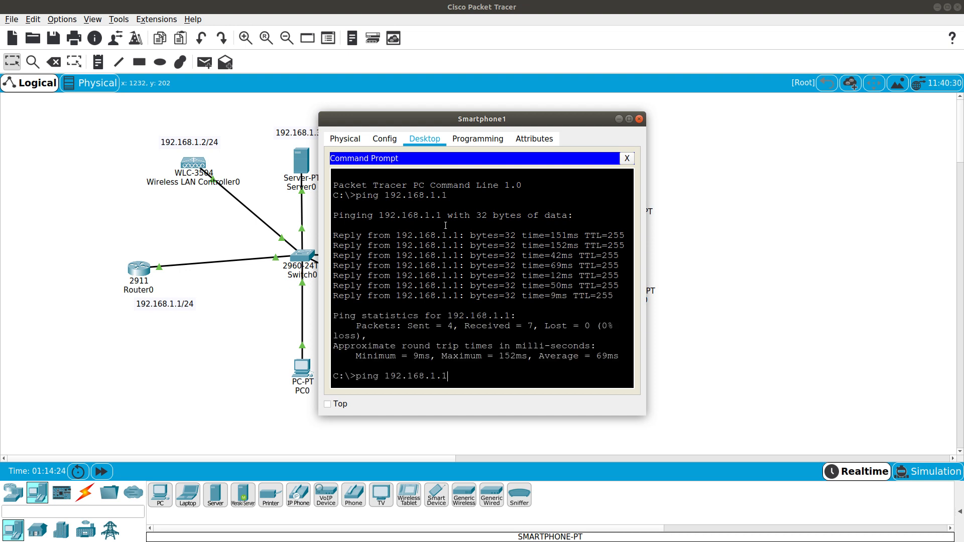
{"action": "type", "text": "3"}
{"action": "key", "text": "Return"}
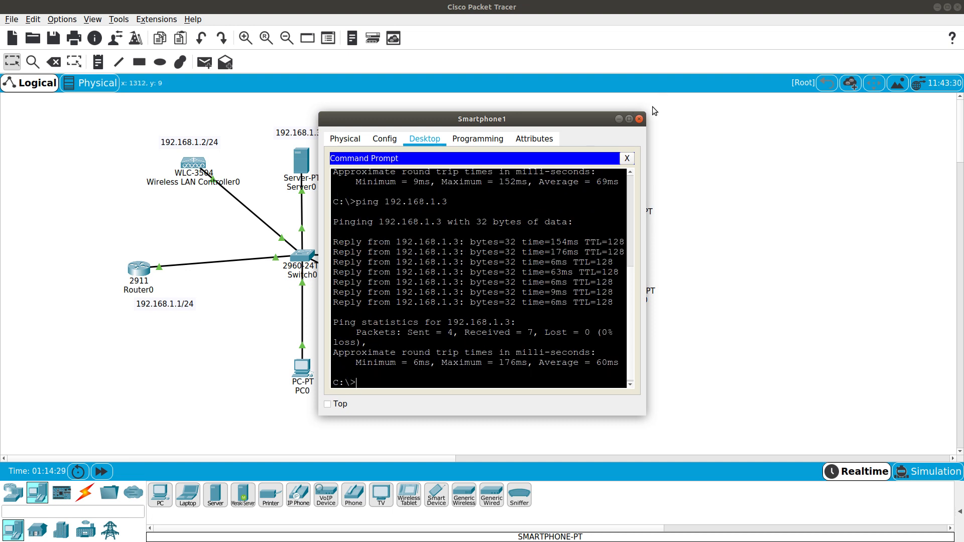
{"action": "left_click", "coordinate": [640, 119]}
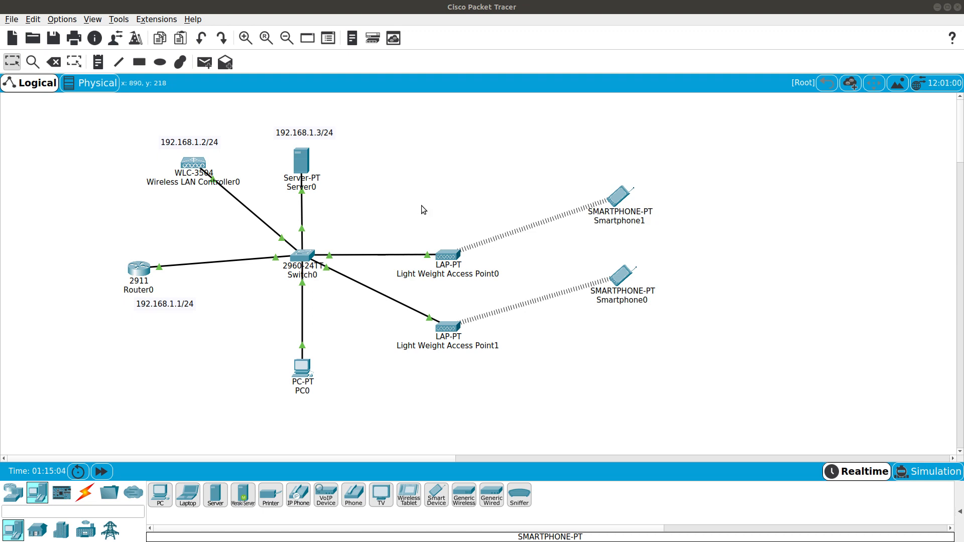
Maximize the Firefox window showing the CCDTT Twitter profile and select the account handle
{"action": "left_click_drag", "start_coordinate": [431, 267], "coordinate": [700, 118]}
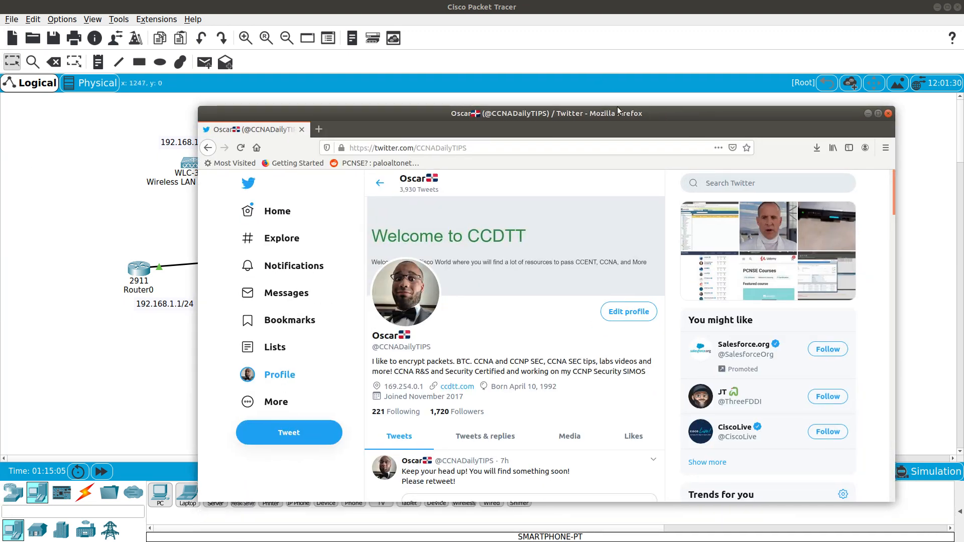
{"action": "double_click", "coordinate": [643, 112]}
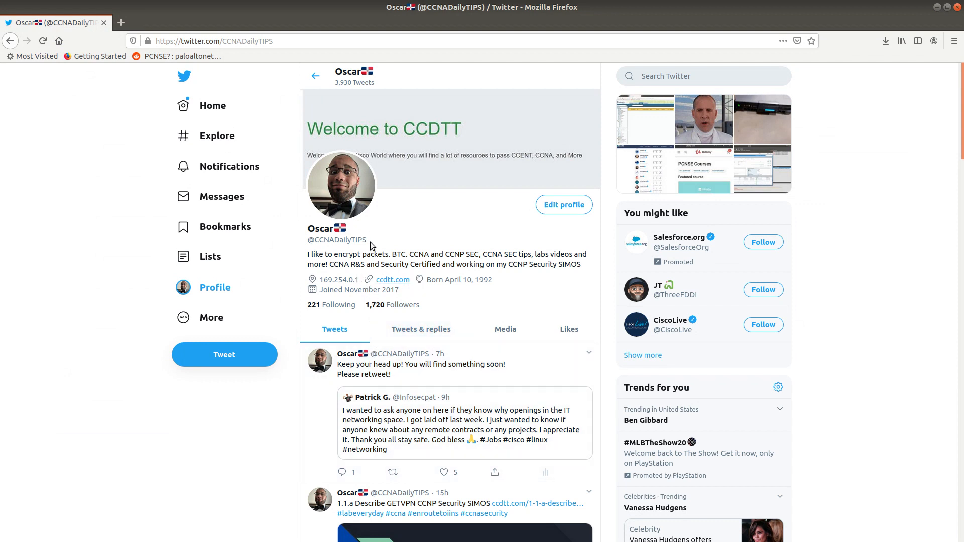
{"action": "left_click_drag", "start_coordinate": [370, 241], "coordinate": [310, 239]}
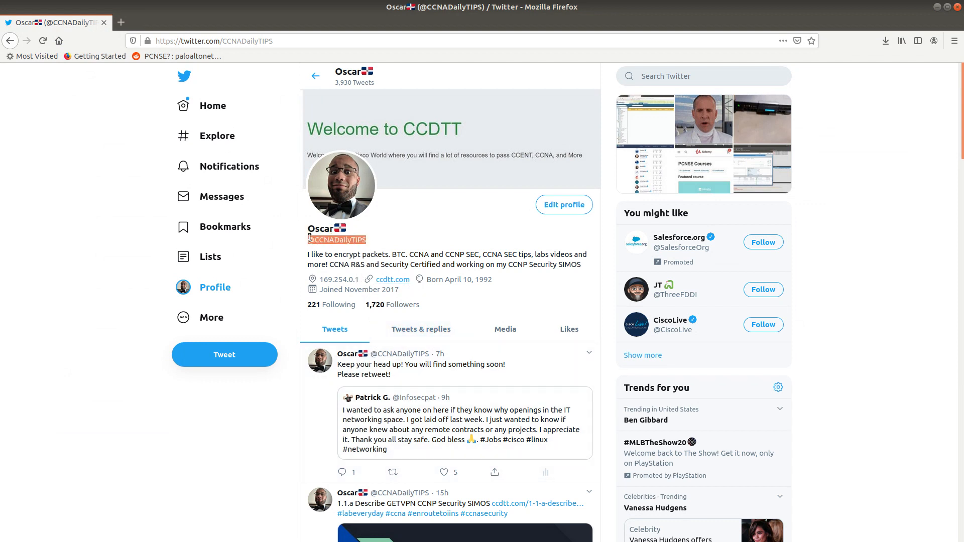